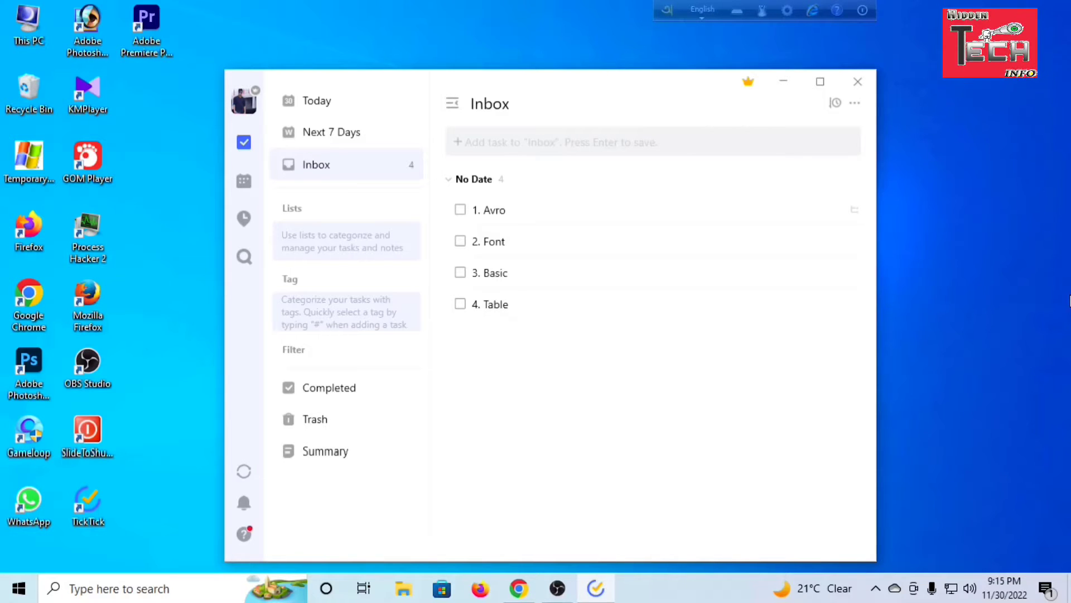
# Switch to Chrome, open the OmicronLab website from the search results, and open its Avro Keyboard for Windows page
pyautogui.click(519, 589)
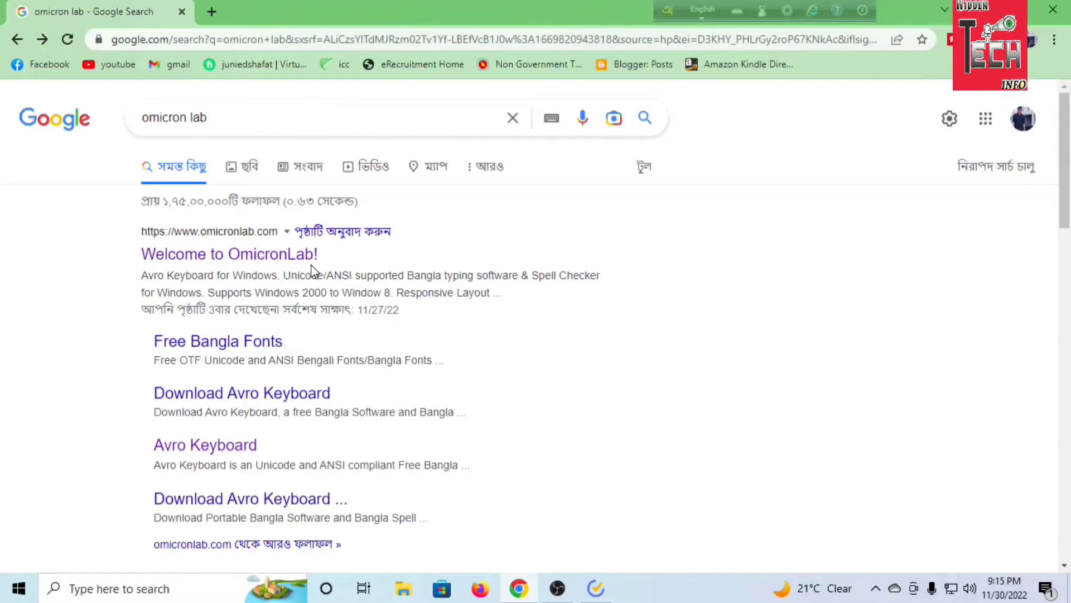
pyautogui.click(279, 254)
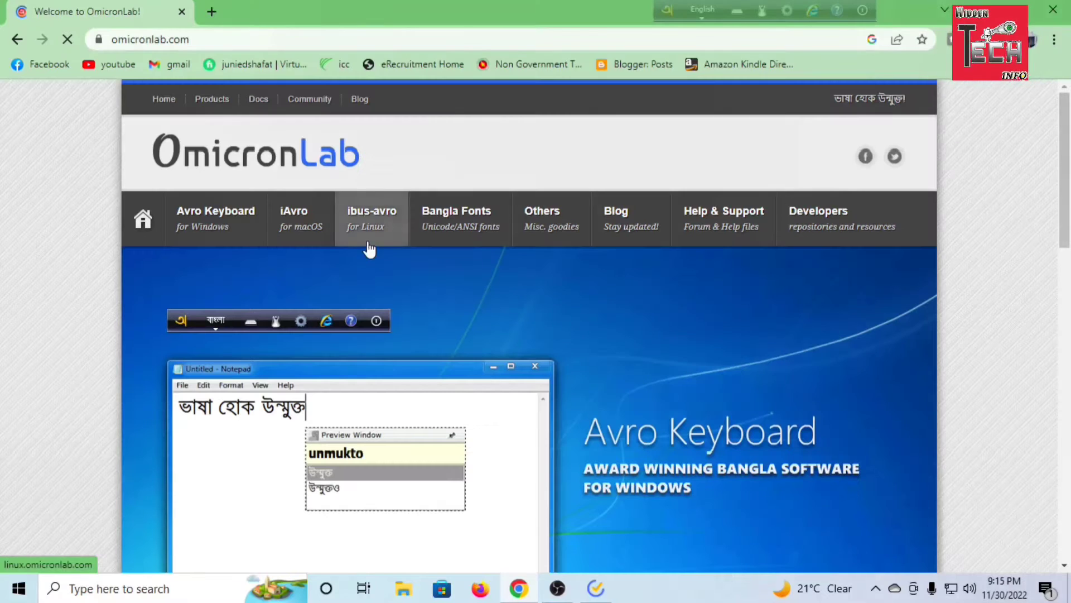
pyautogui.scroll(-7, 521, 290)
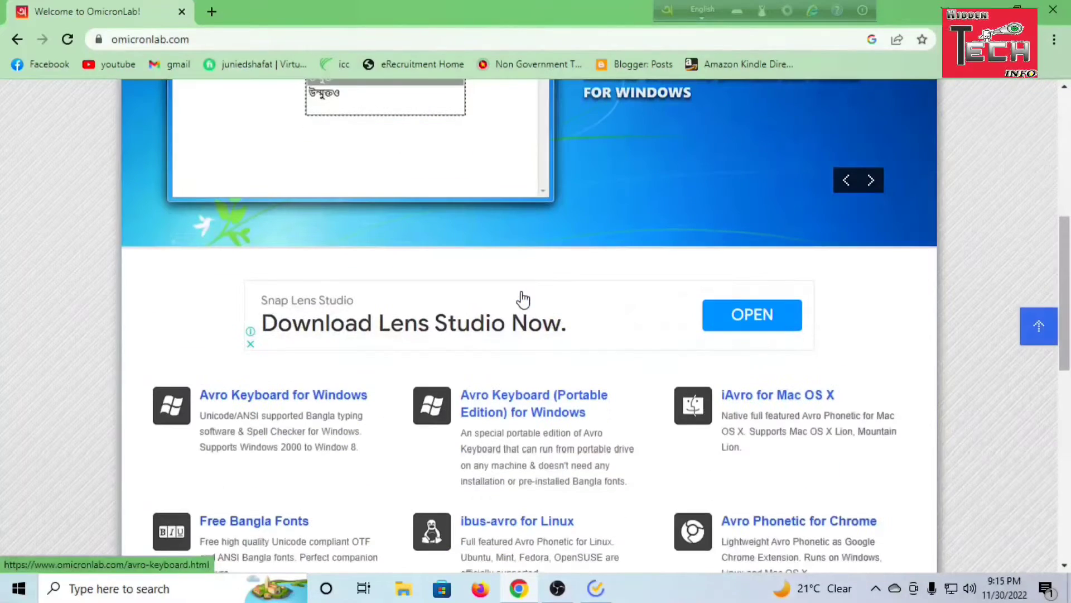
pyautogui.click(303, 400)
pyautogui.scroll(-5, 566, 342)
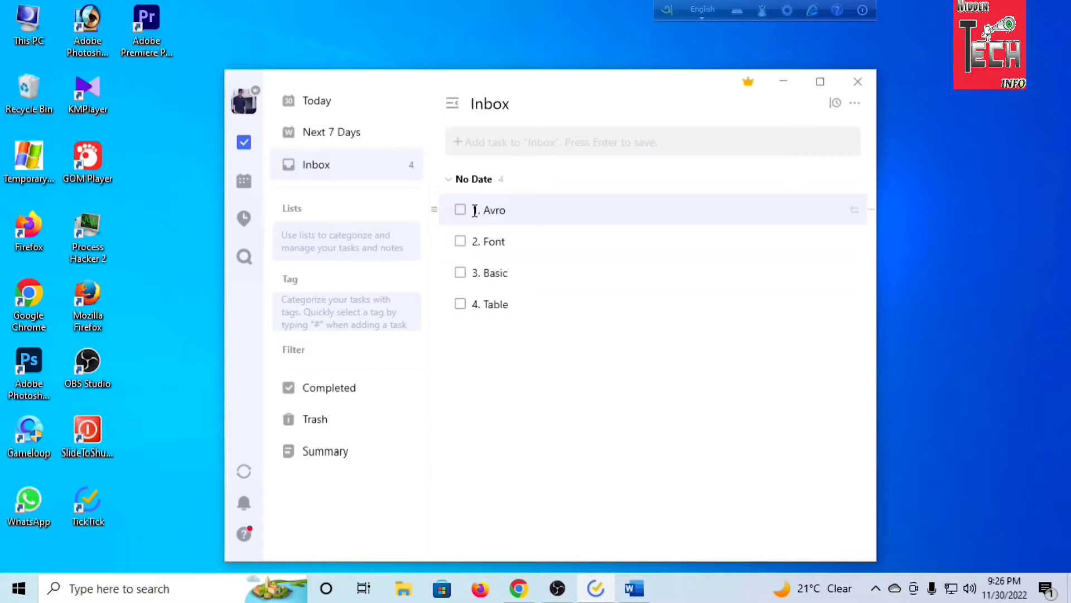
# Switch to TickTick and mark the task "1. Avro" as completed in the Inbox
pyautogui.click(460, 209)
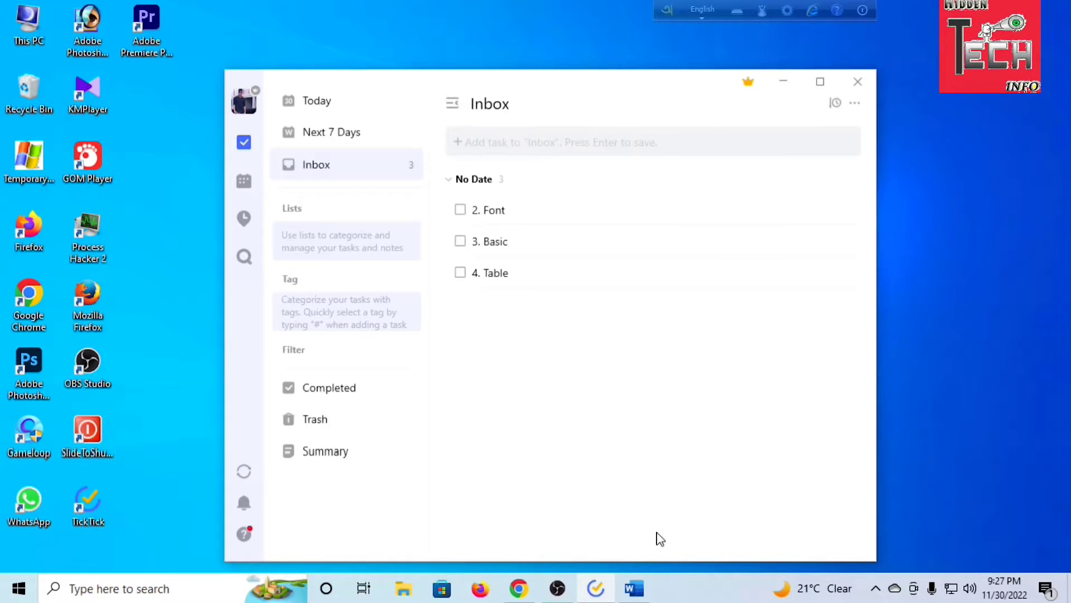
# Switch to the Word document and copy the Bangla phrase in the first line, labelled sutonny mJ
pyautogui.click(642, 577)
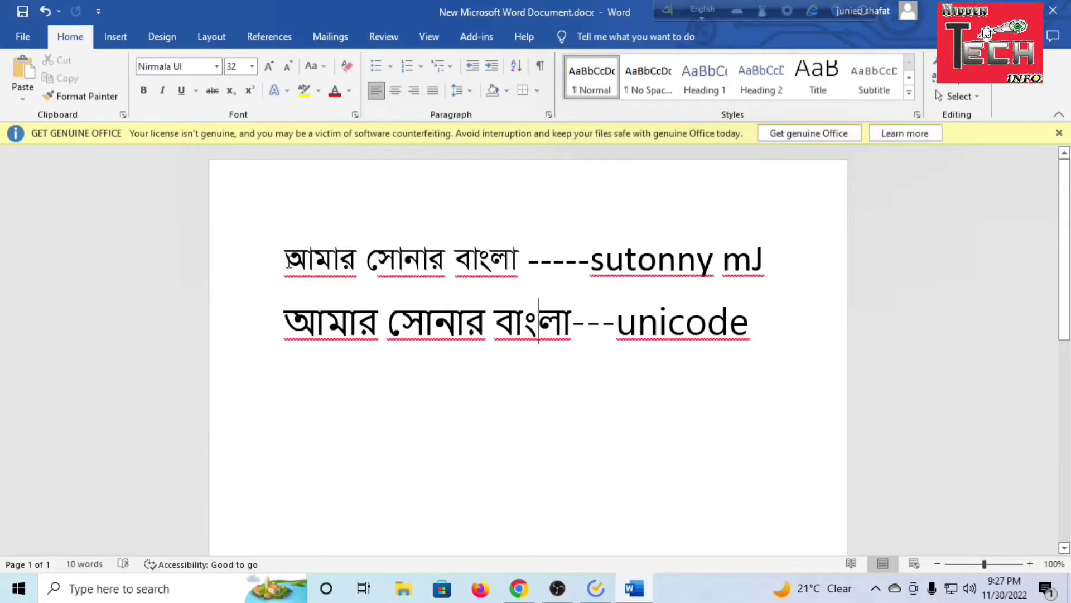
pyautogui.moveTo(288, 260); pyautogui.dragTo(525, 266)
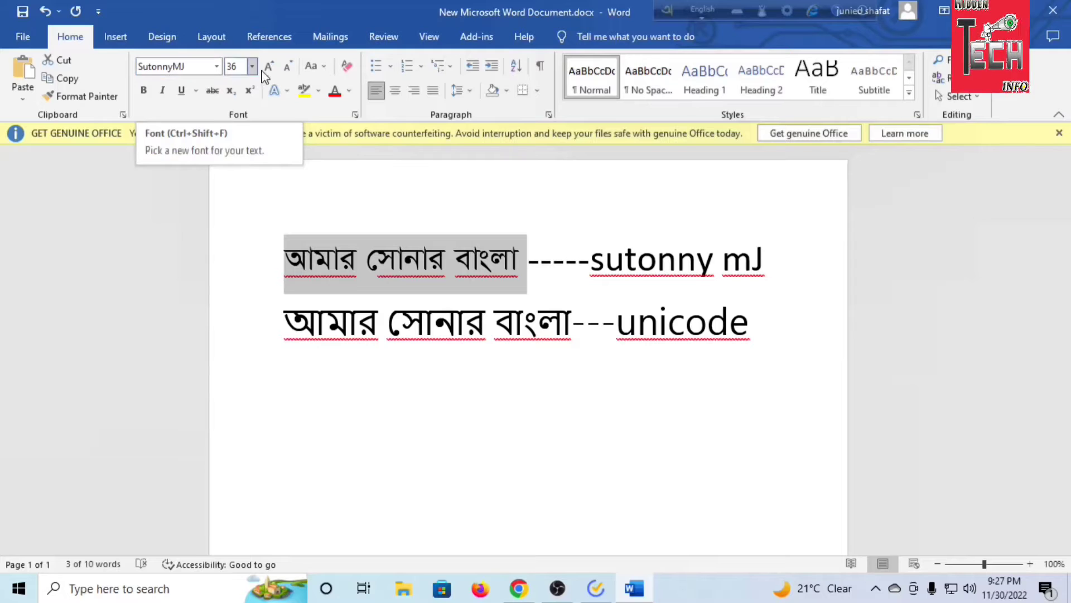
pyautogui.click(453, 268)
pyautogui.moveTo(526, 269); pyautogui.dragTo(287, 282)
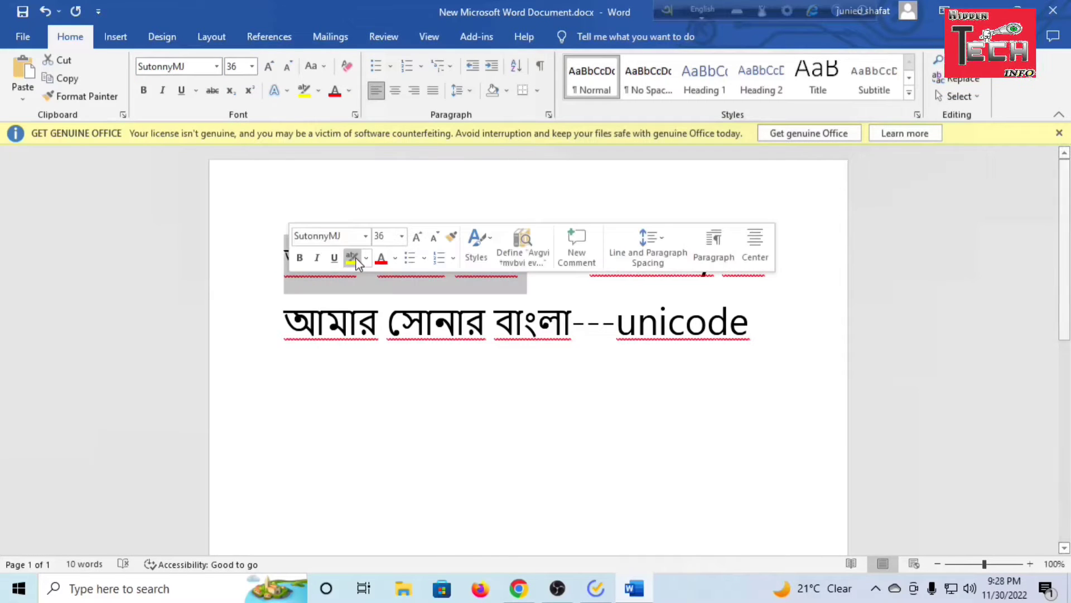
pyautogui.rightClick(342, 287)
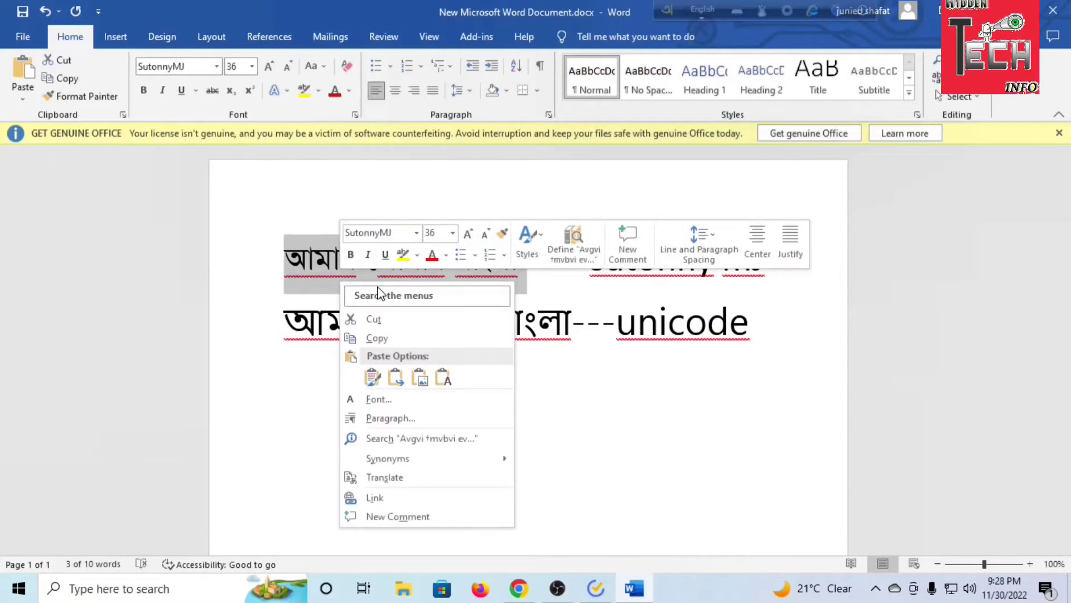
pyautogui.click(371, 337)
# Switch to the Google results tab in Chrome, replace the search query with the copied SutonnyMJ text, and highlight it for inspection
pyautogui.click(519, 589)
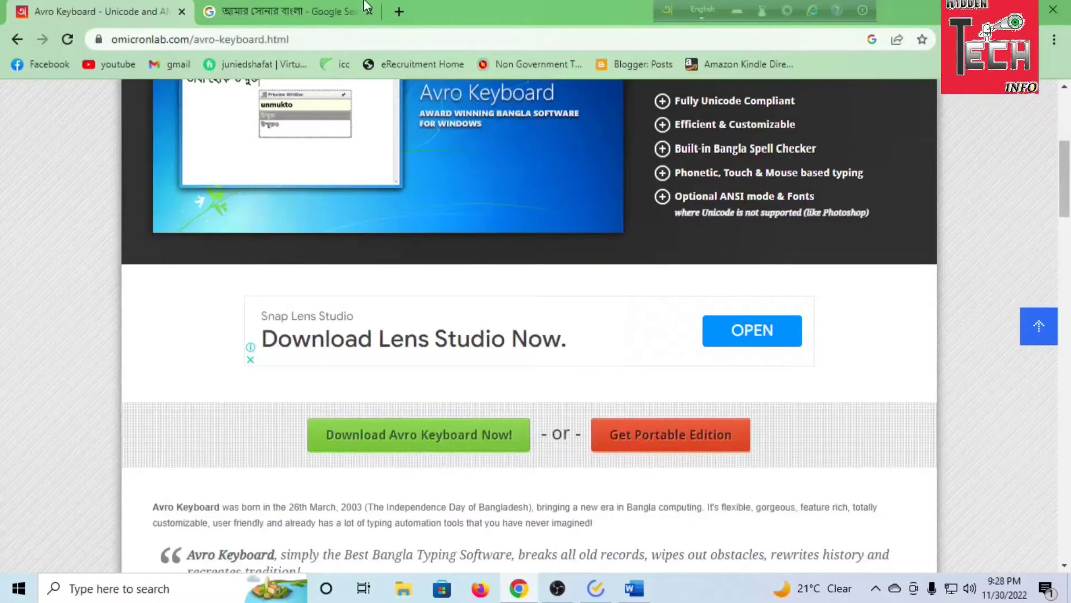
pyautogui.click(285, 12)
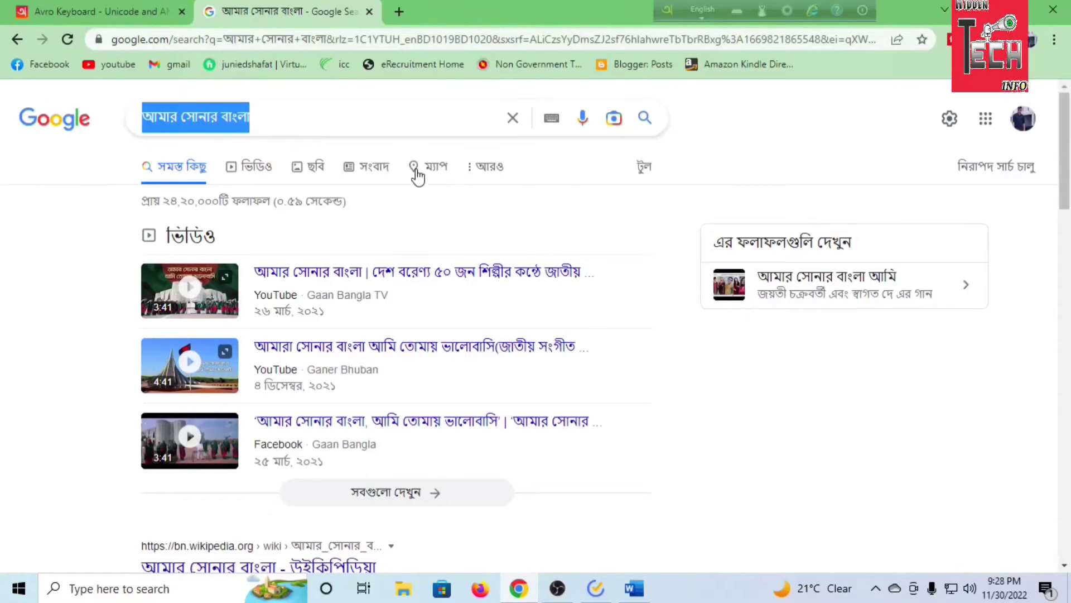
pyautogui.rightClick(393, 116)
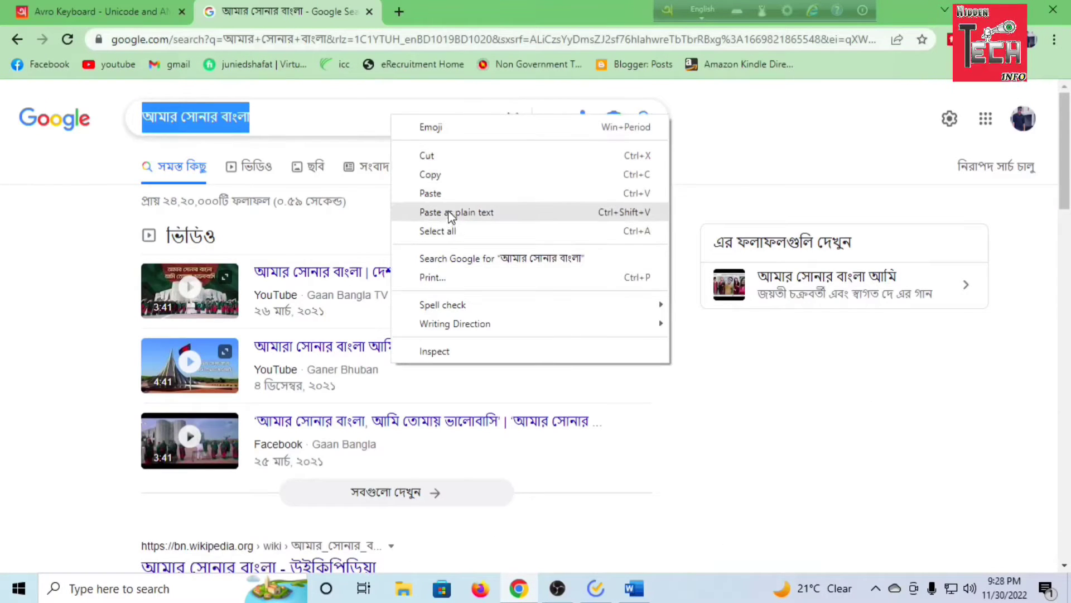
pyautogui.click(446, 193)
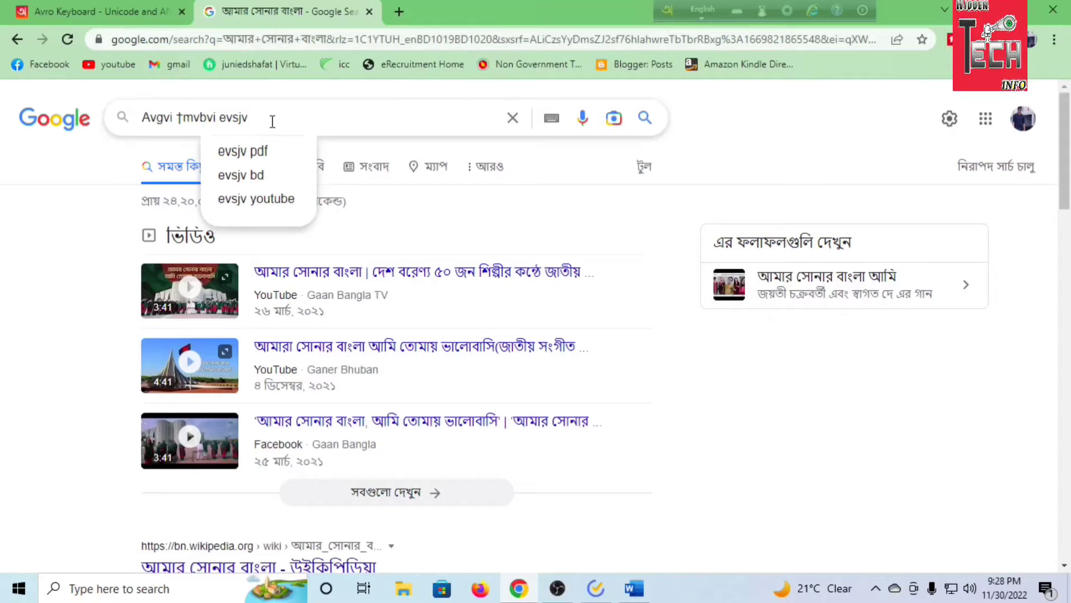
pyautogui.moveTo(255, 118); pyautogui.dragTo(125, 132)
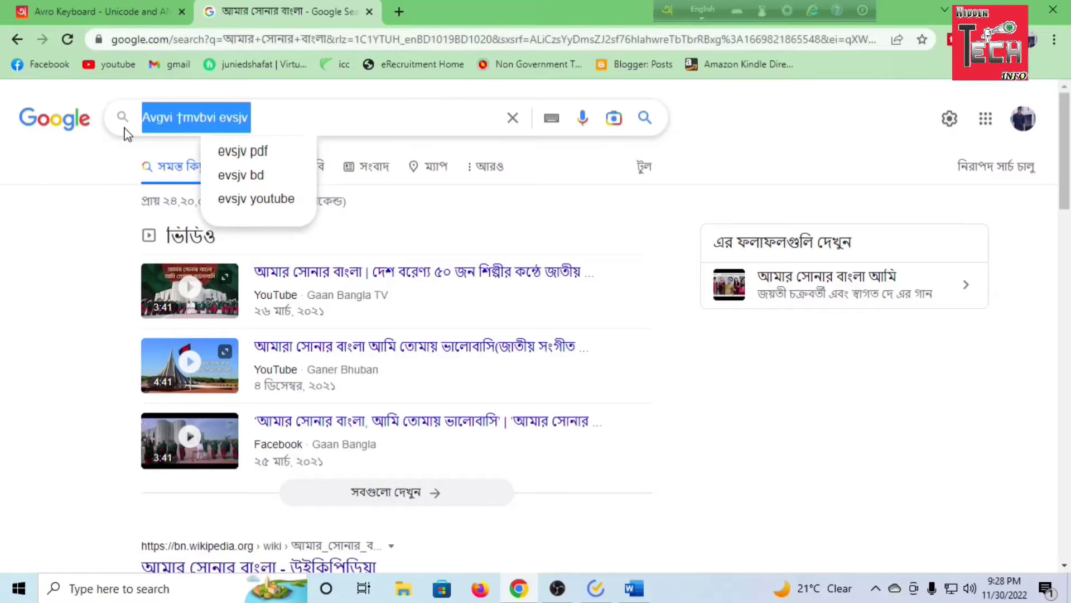
pyautogui.click(303, 120)
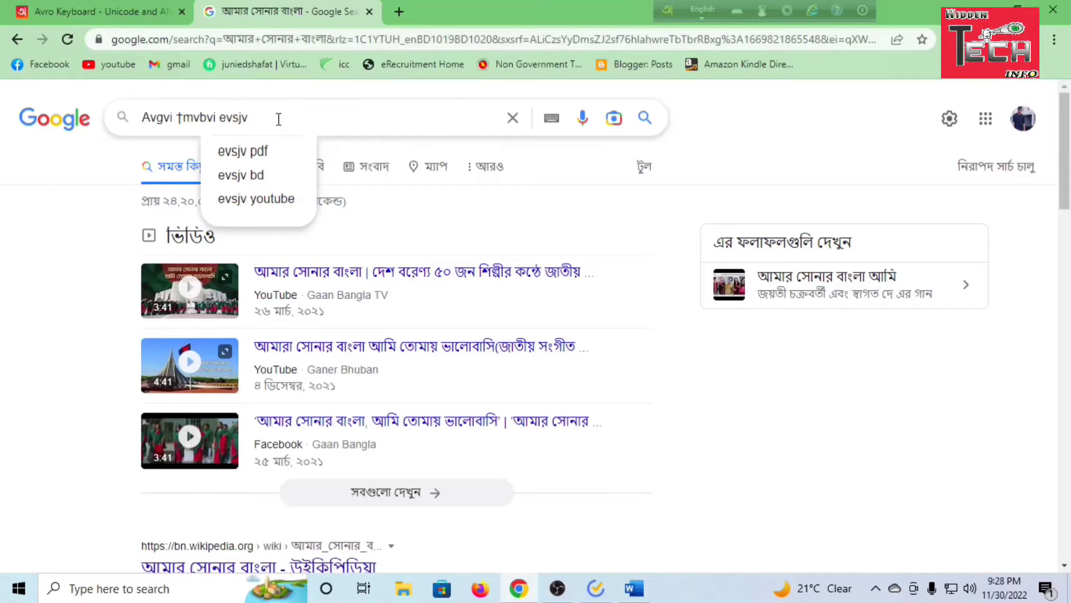
pyautogui.hotkey('ctrl', 'a')
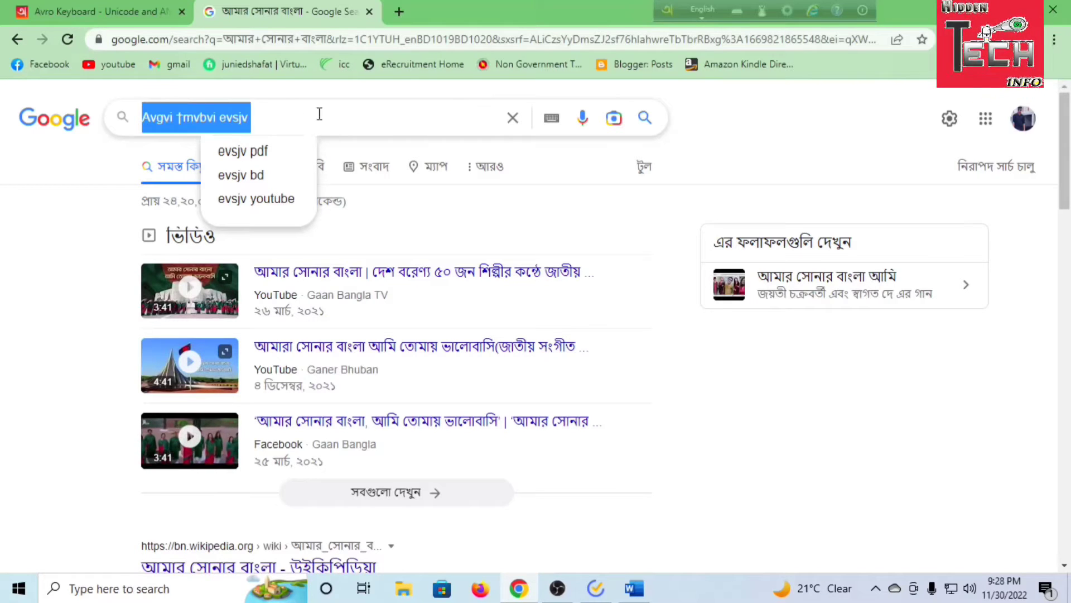
pyautogui.click(303, 117)
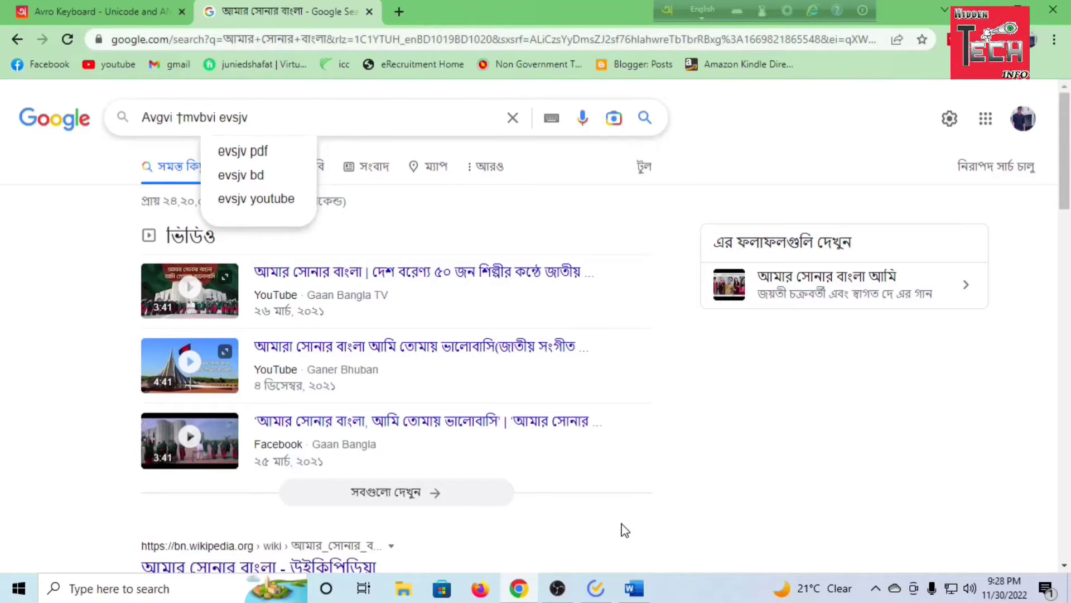
# Return to the Word document and copy the Bangla phrase in the second line, labelled unicode
pyautogui.click(642, 590)
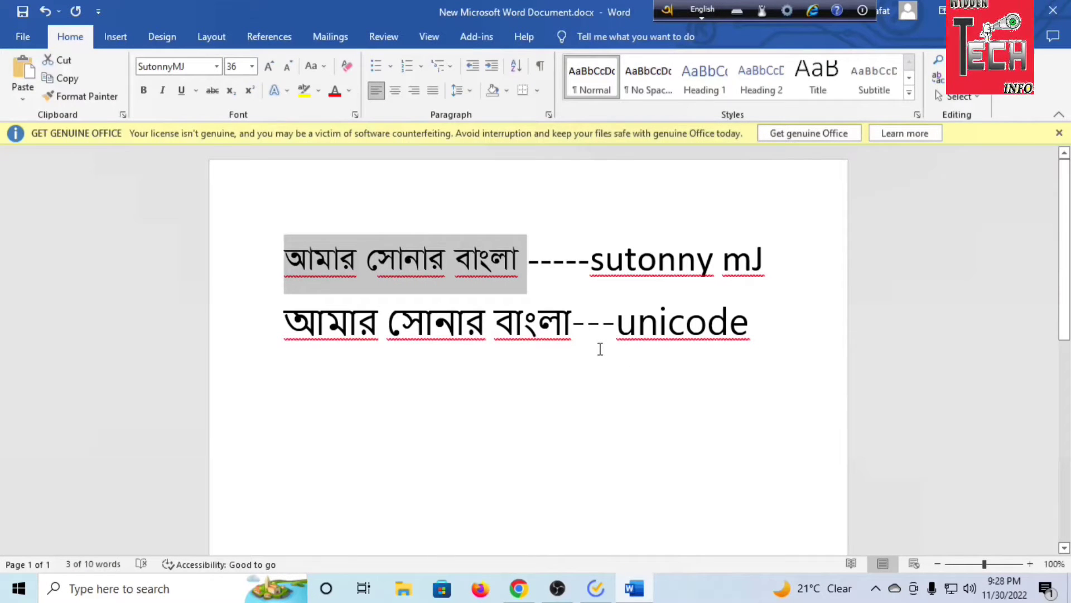
pyautogui.moveTo(576, 330); pyautogui.dragTo(283, 329)
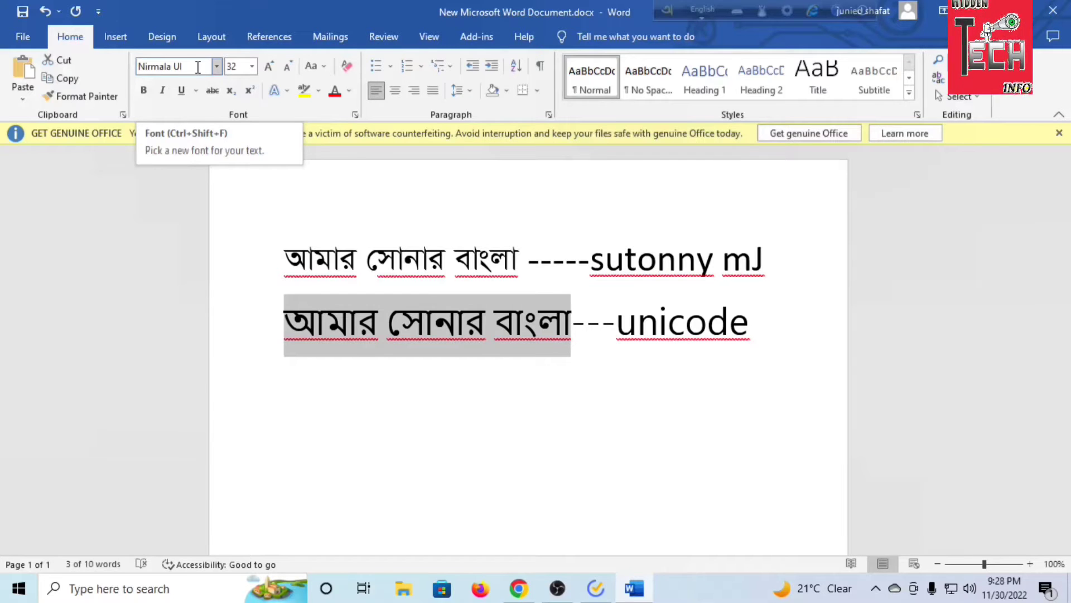
pyautogui.rightClick(416, 313)
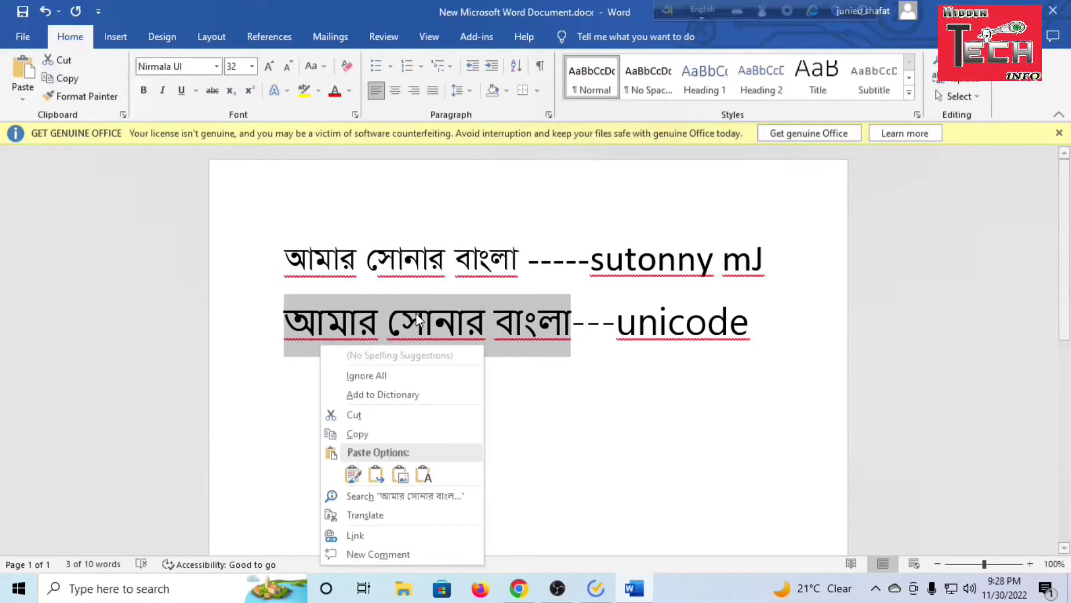
pyautogui.click(394, 434)
# Switch back to Chrome and replace the text in the Google search box with the copied Unicode phrase
pyautogui.click(519, 588)
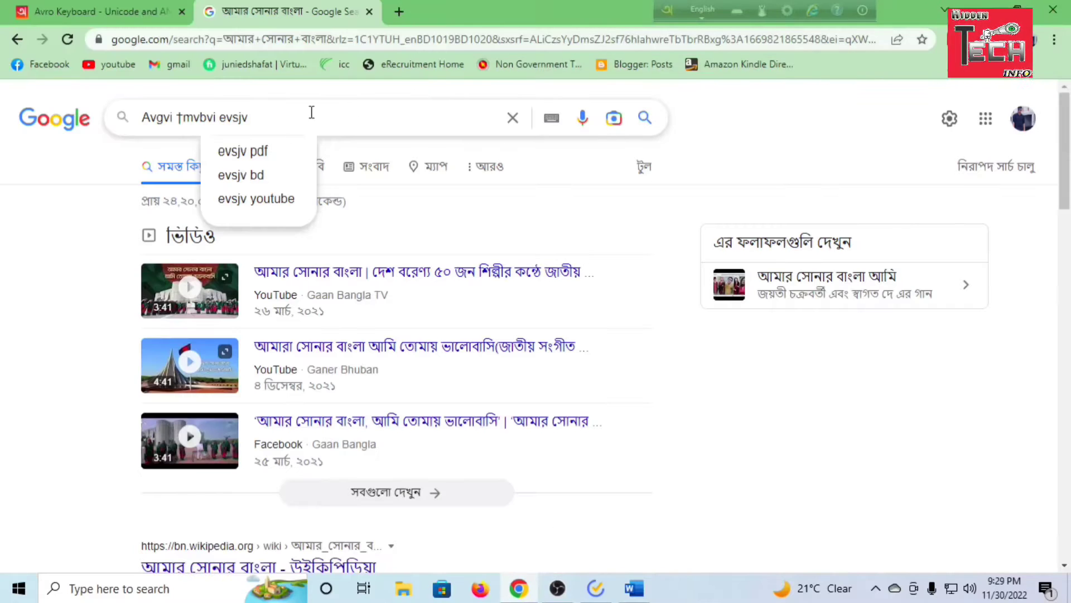
pyautogui.moveTo(295, 119); pyautogui.dragTo(143, 123)
pyautogui.rightClick(174, 118)
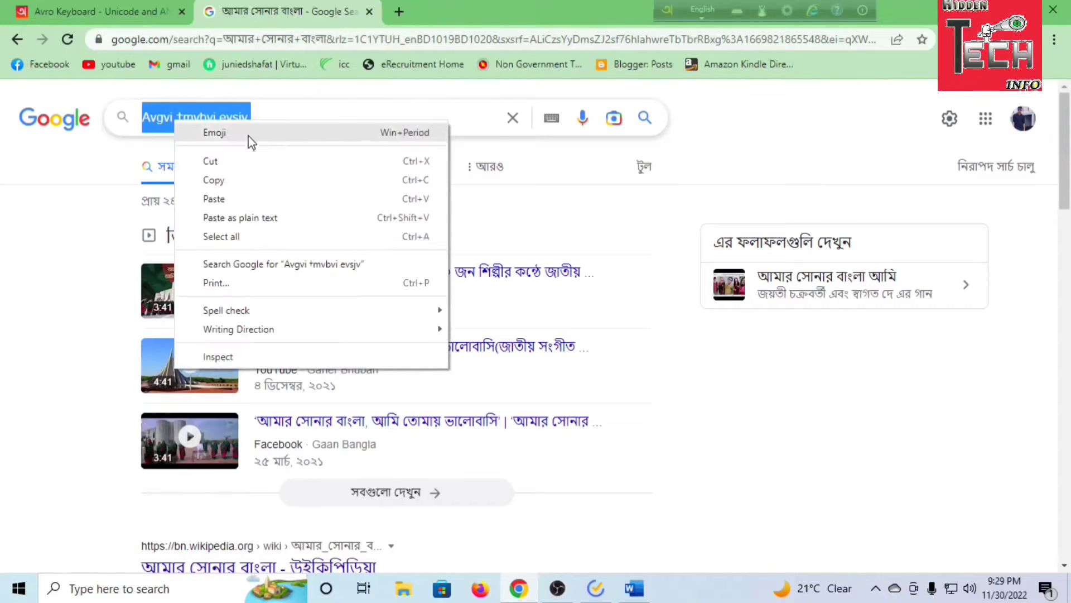
pyautogui.click(214, 199)
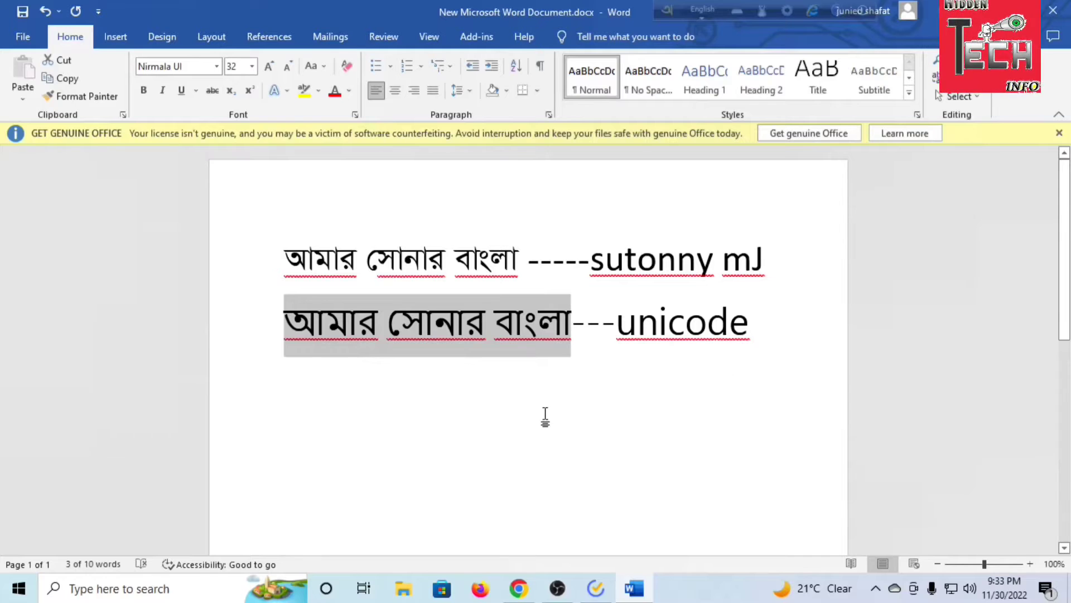
# In the Word document, set the font of the second line's Bangla phrase to Nikosh
pyautogui.click(565, 421)
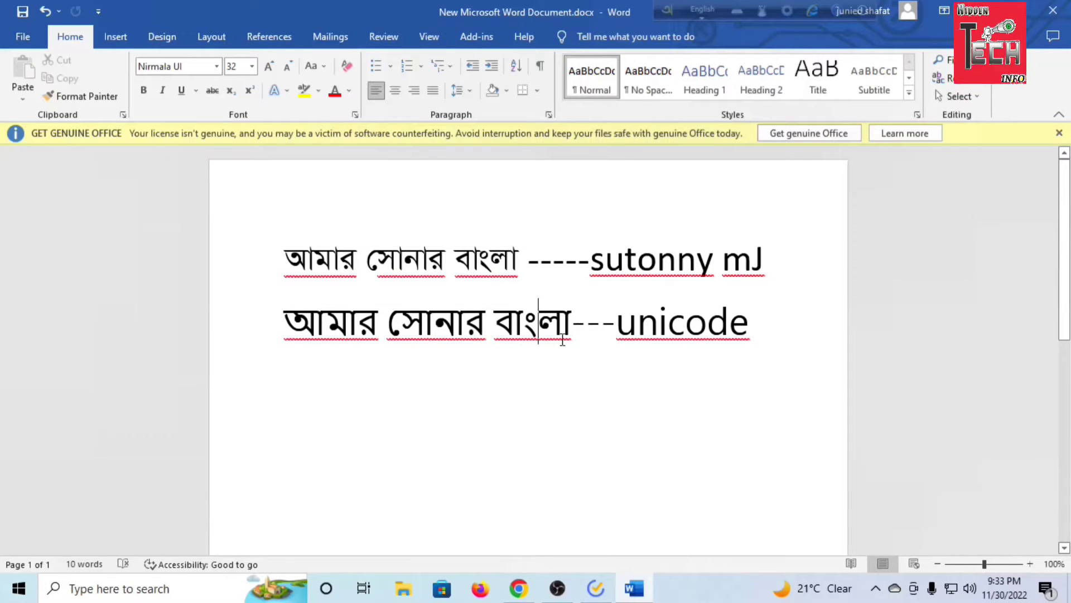
pyautogui.moveTo(575, 327); pyautogui.dragTo(284, 329)
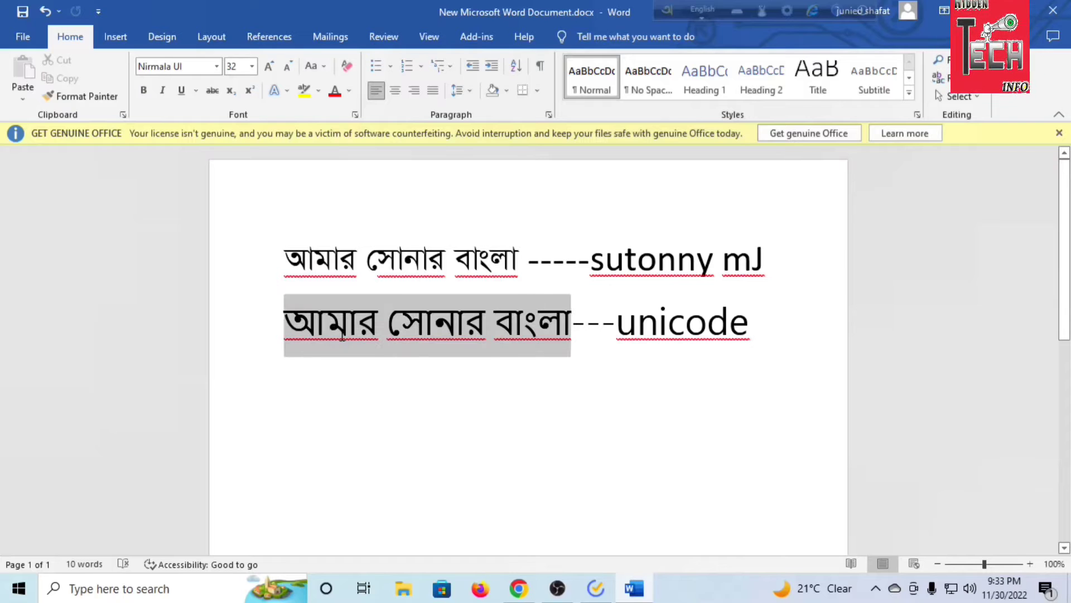
pyautogui.click(464, 355)
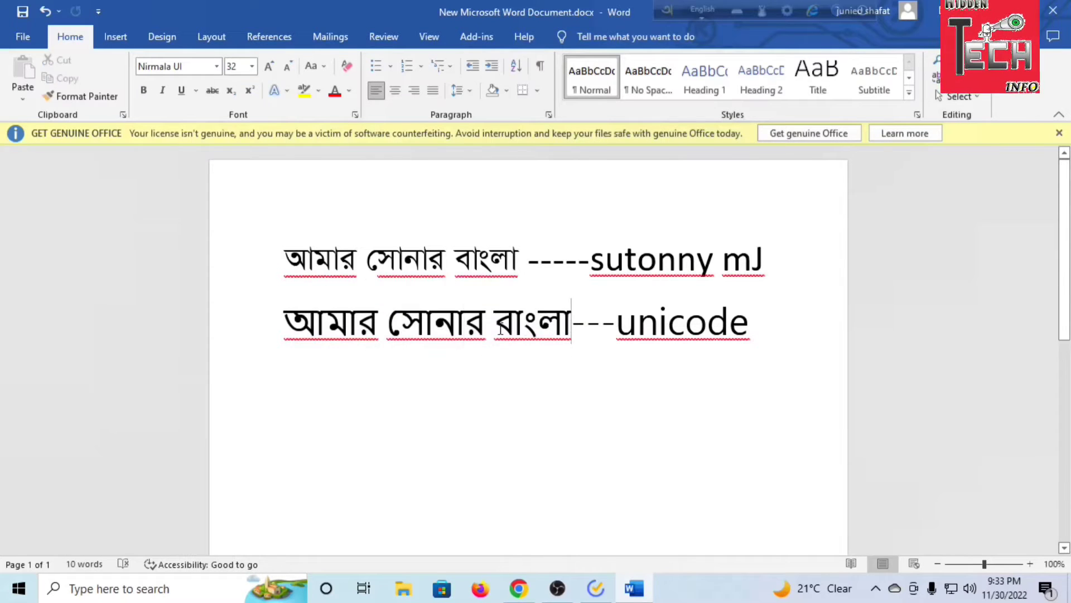
pyautogui.moveTo(501, 330); pyautogui.dragTo(284, 329)
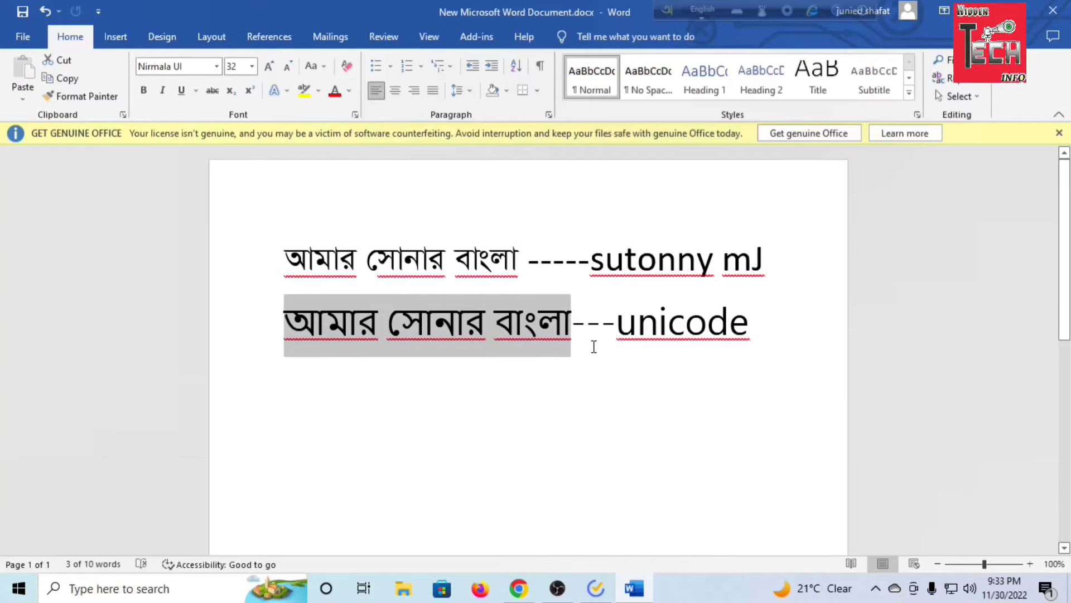
pyautogui.click(217, 67)
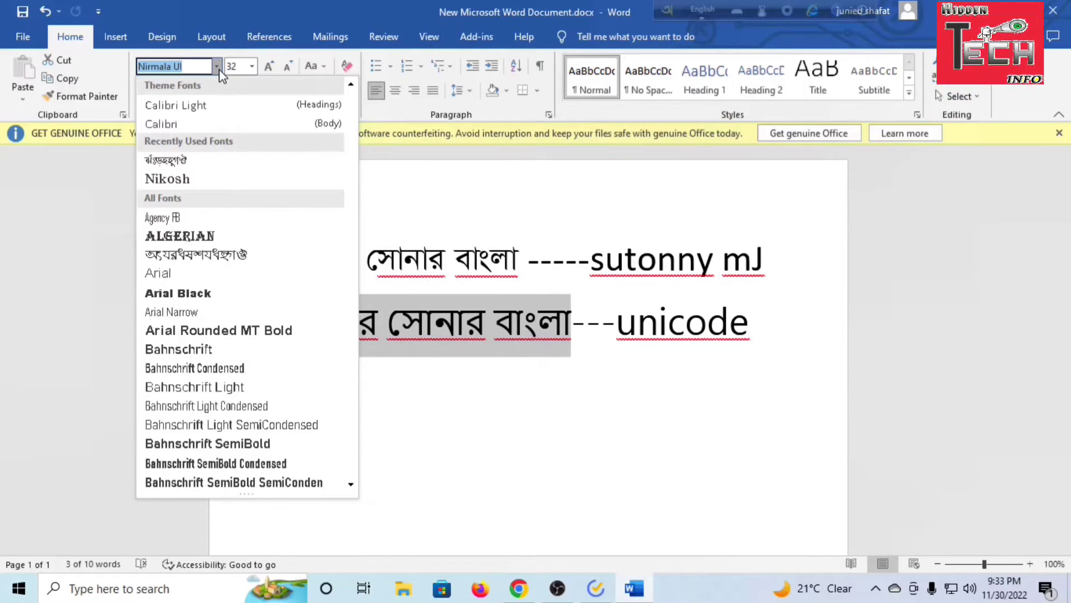
pyautogui.click(190, 179)
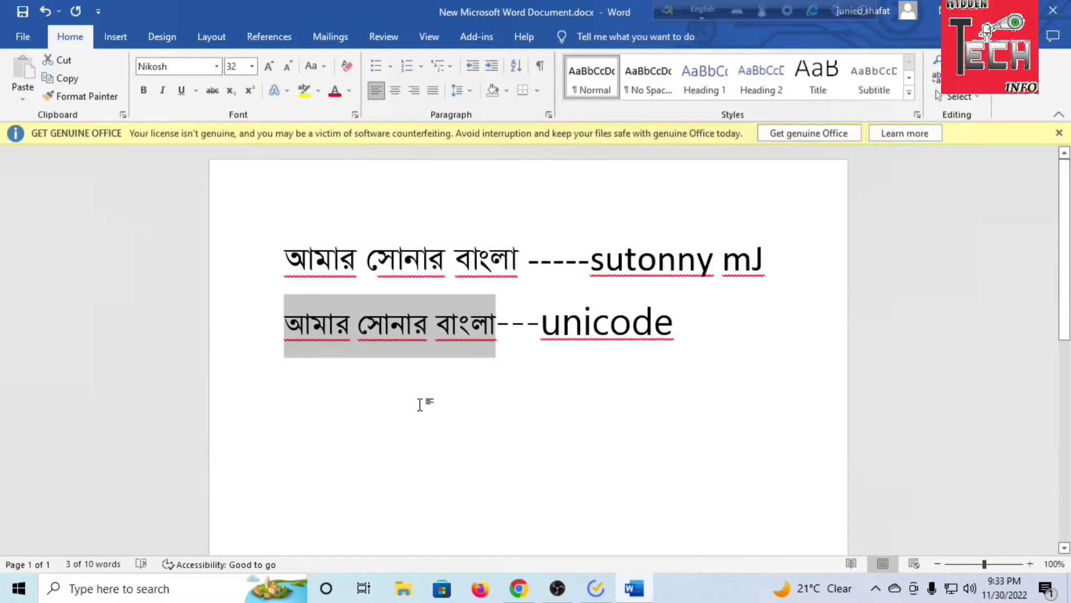
pyautogui.click(217, 71)
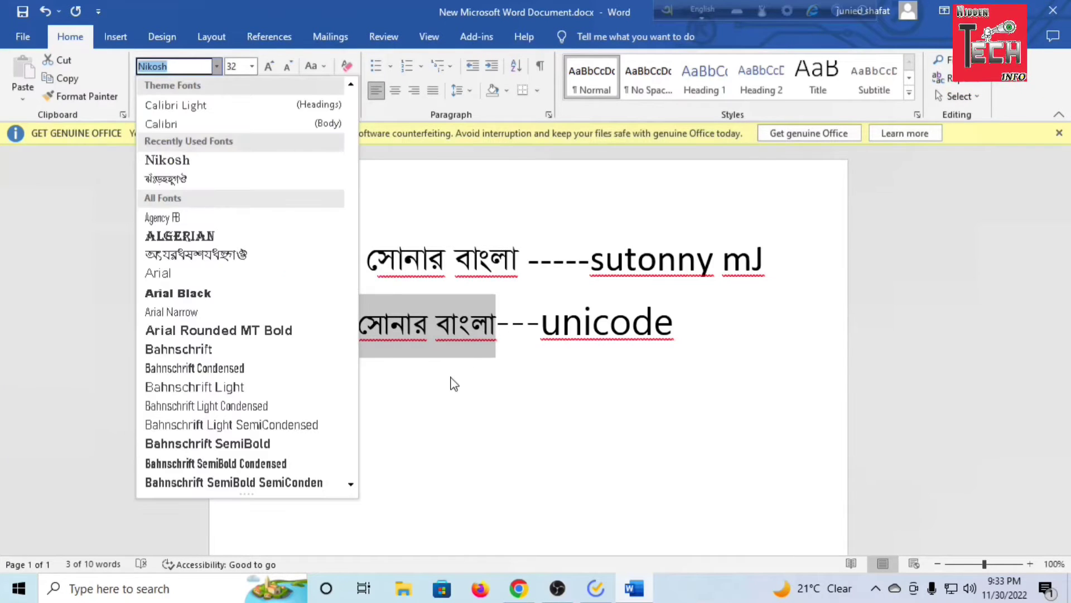
pyautogui.press('Escape')
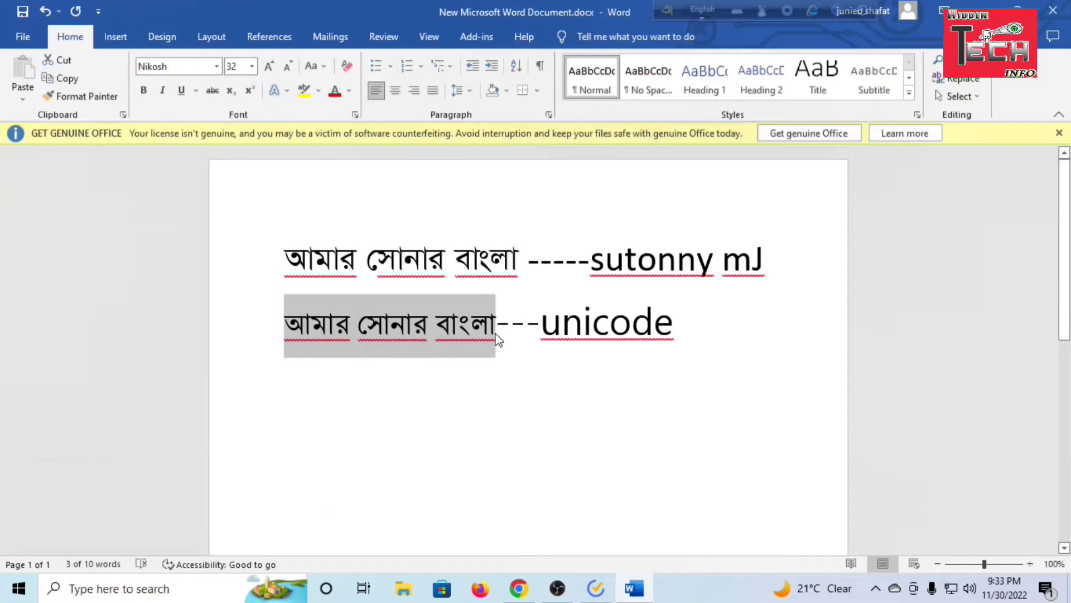
pyautogui.moveTo(498, 339); pyautogui.dragTo(338, 345)
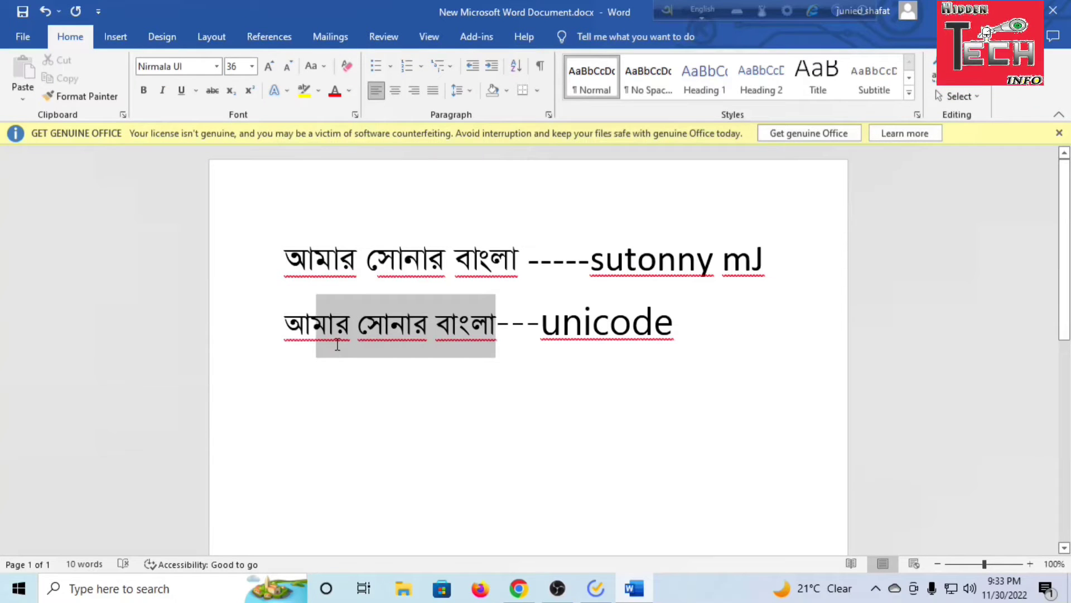
pyautogui.click(497, 345)
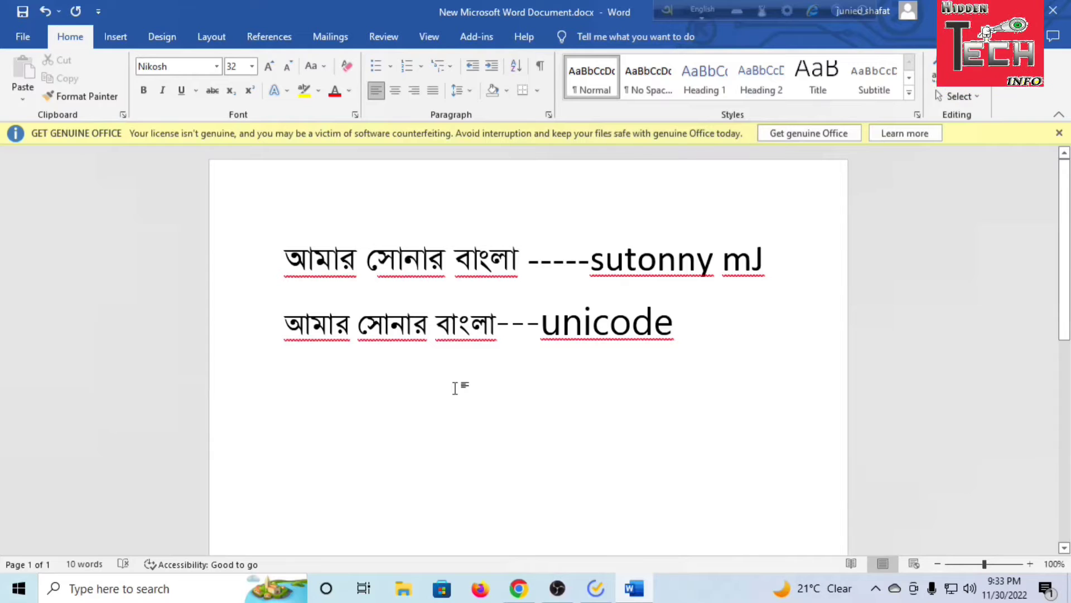
# Switch to Chrome and open the Bangla Fonts page of the OmicronLab website
pyautogui.click(519, 588)
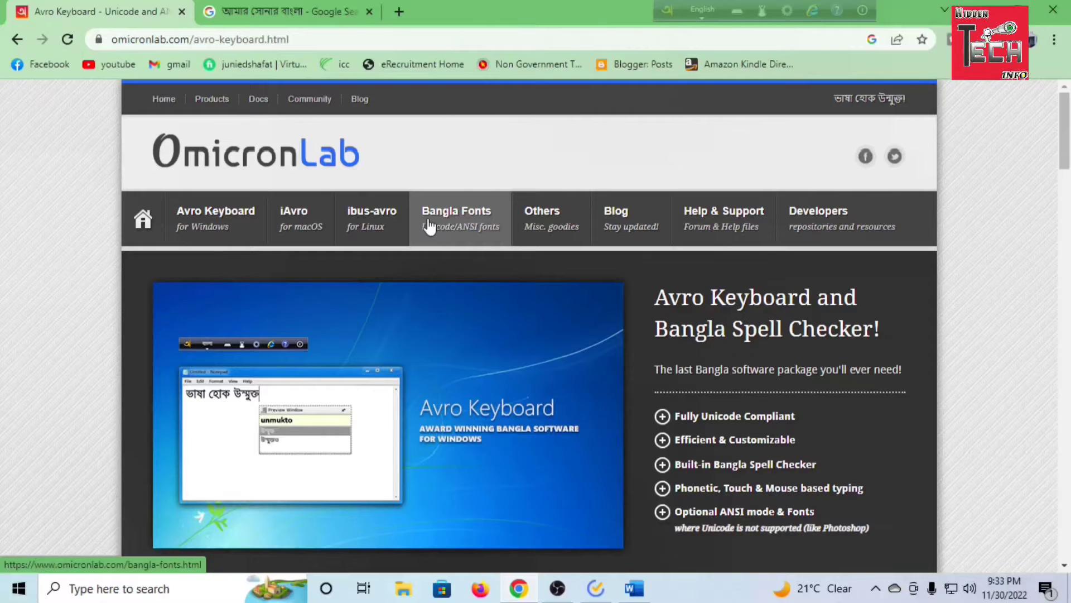
pyautogui.click(461, 223)
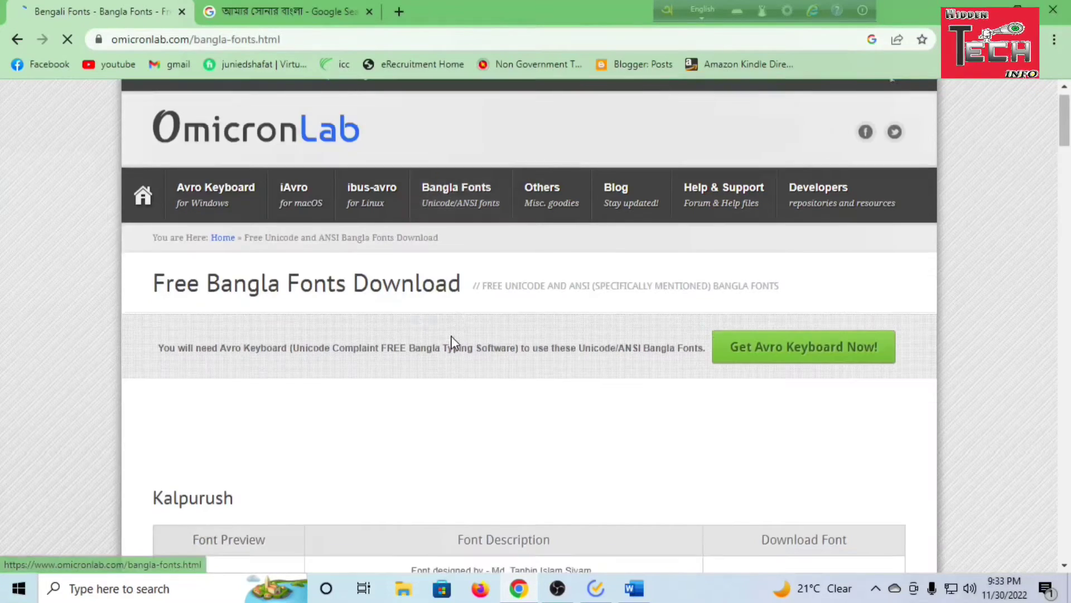
# Find the Nikosh entry in the list of free Bangla fonts and download its font file
pyautogui.scroll(-4, 306, 331)
pyautogui.scroll(-1, 243, 317)
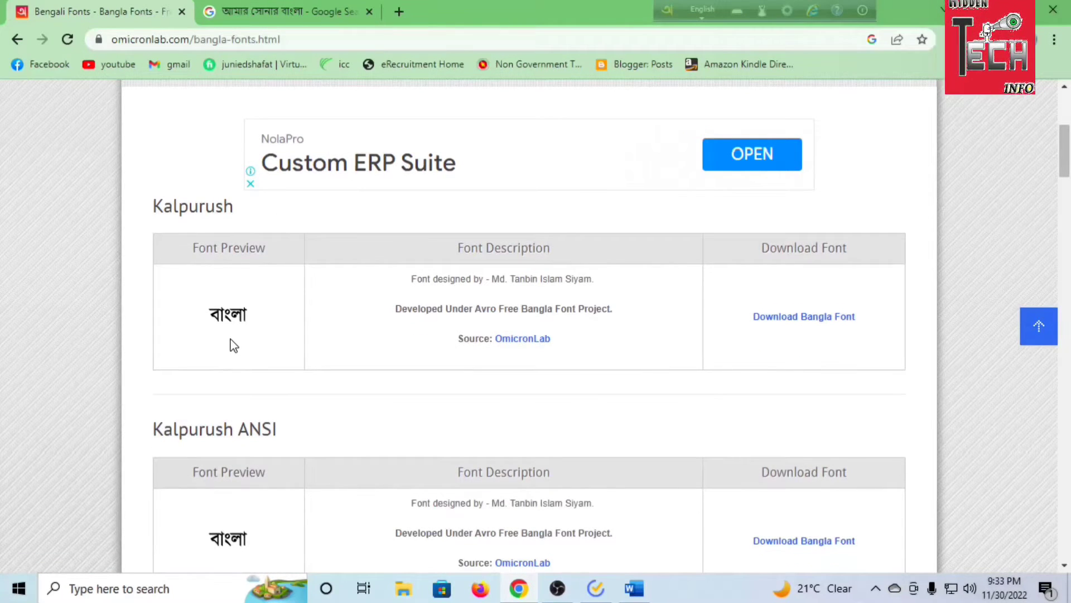
pyautogui.scroll(-3, 285, 328)
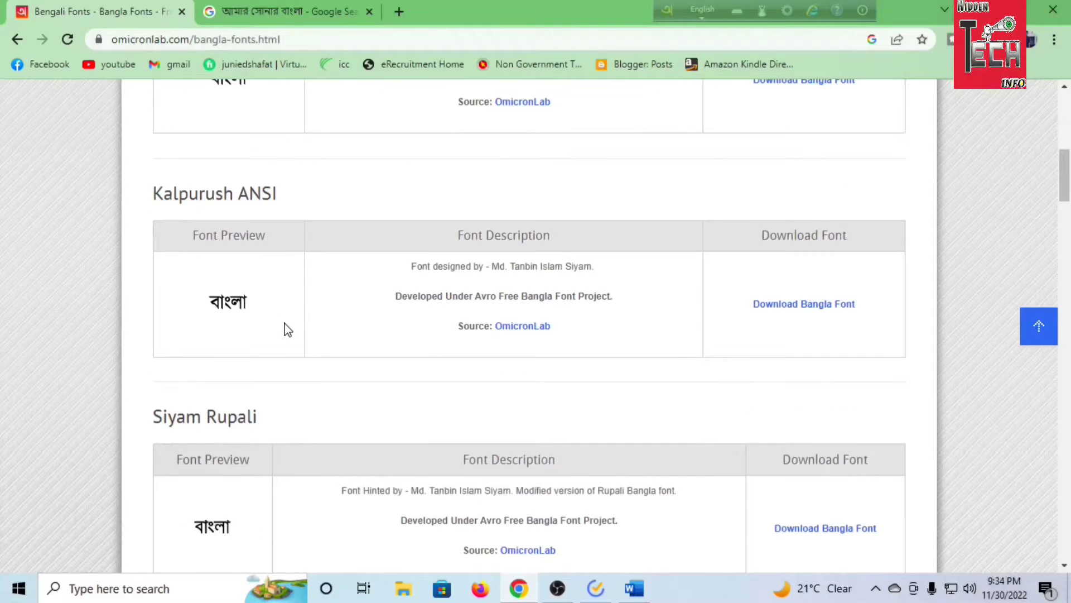
pyautogui.scroll(-3, 279, 416)
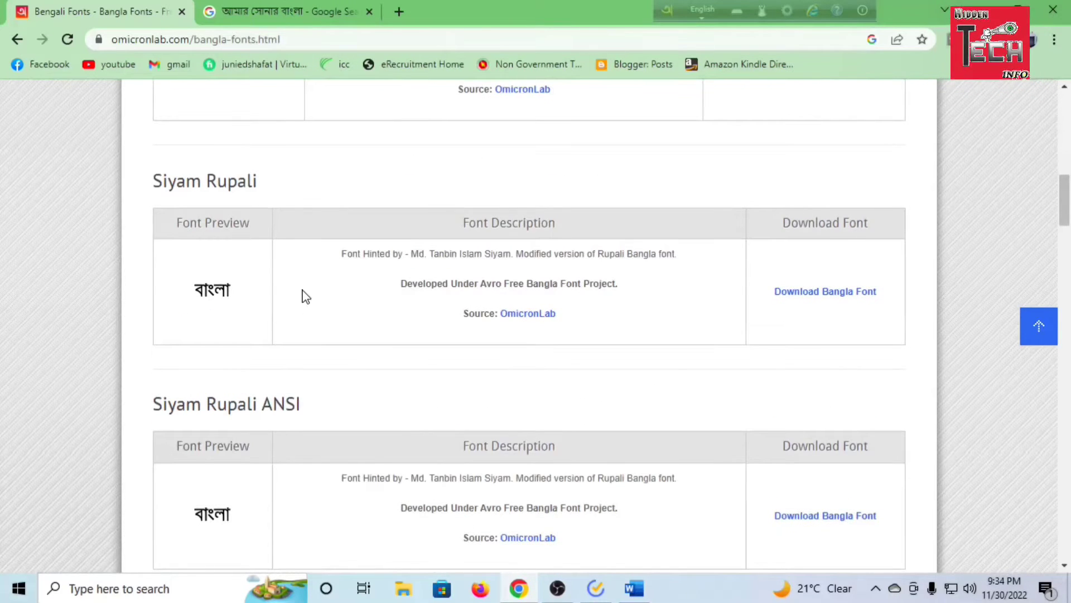
pyautogui.scroll(-5, 302, 304)
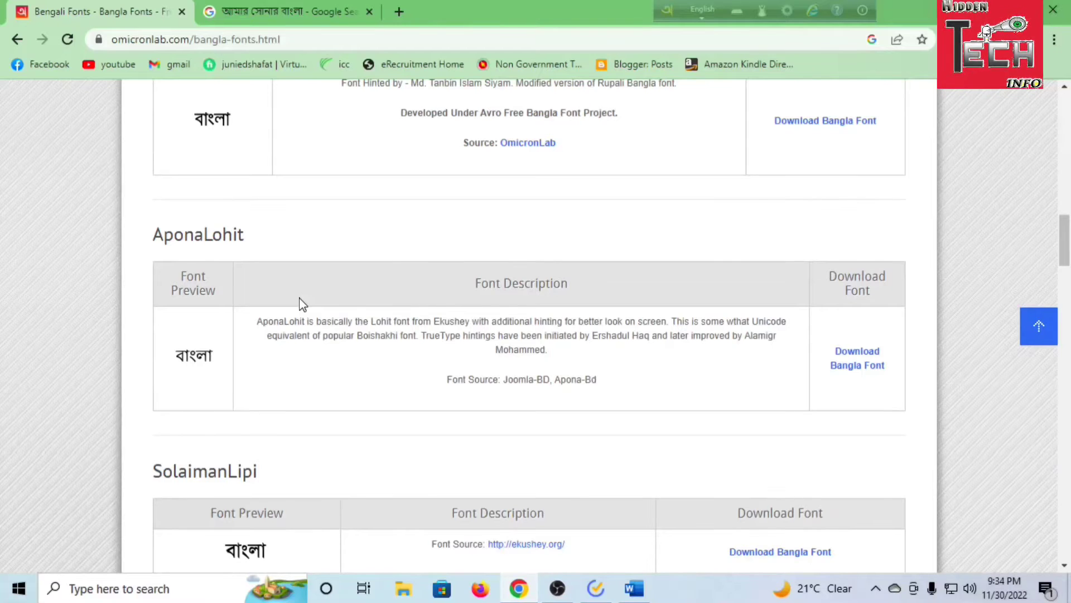
pyautogui.scroll(-2, 302, 305)
pyautogui.scroll(-7, 300, 304)
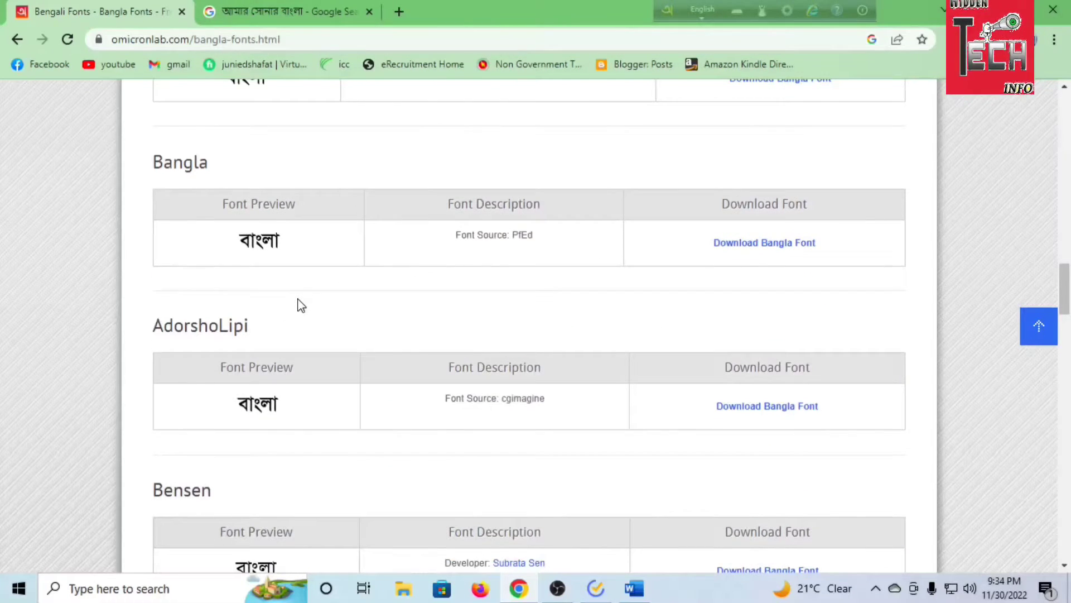
pyautogui.scroll(-2, 298, 305)
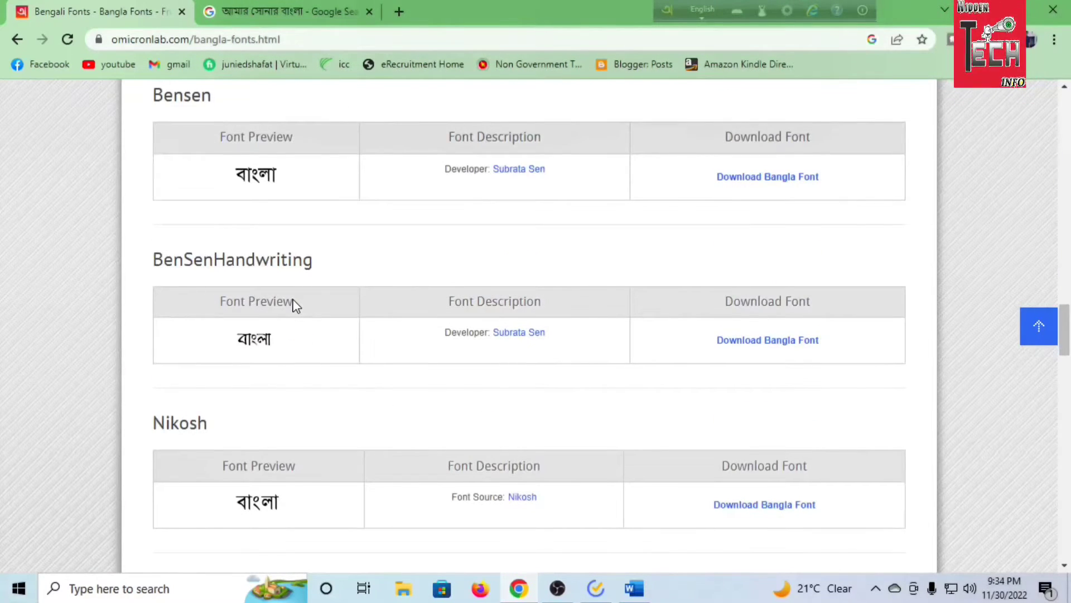
pyautogui.scroll(-2, 294, 305)
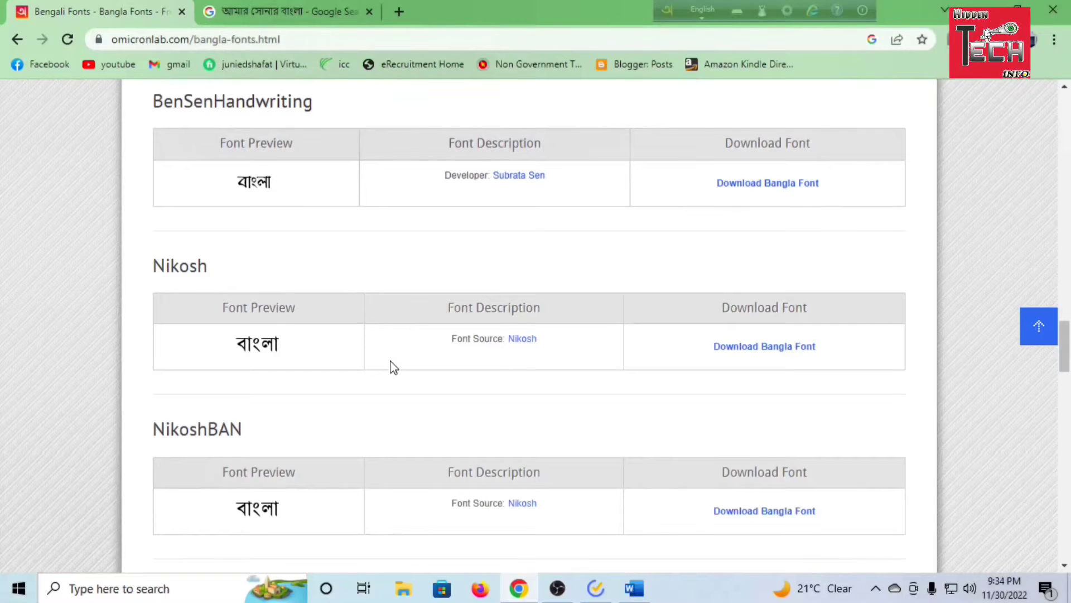
pyautogui.click(751, 351)
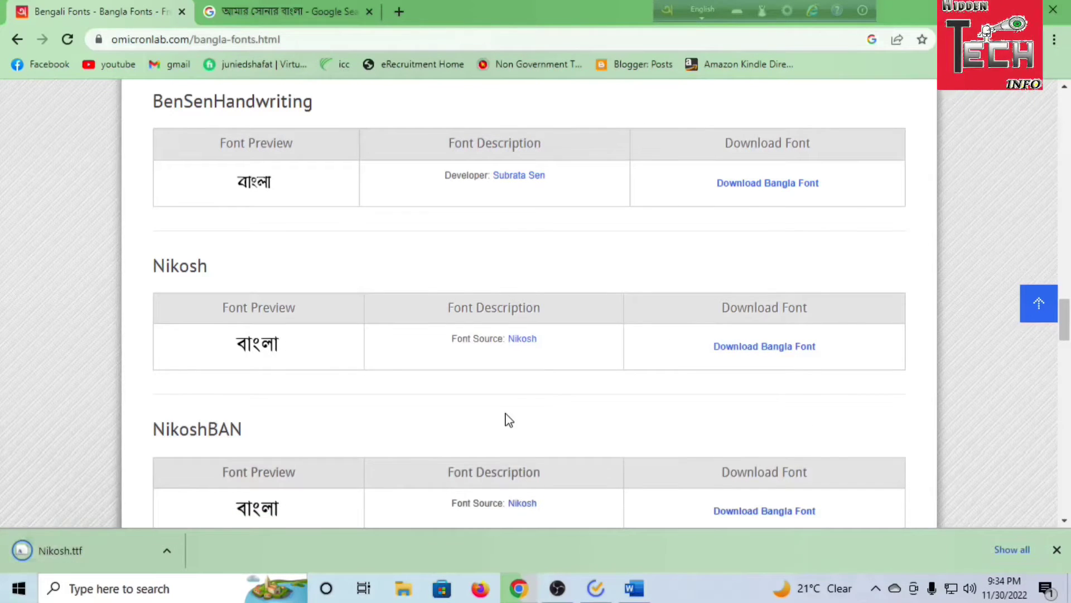
# Open the downloaded Nikosh.ttf, install the font with replacement of the existing copy, and close the font preview
pyautogui.click(64, 551)
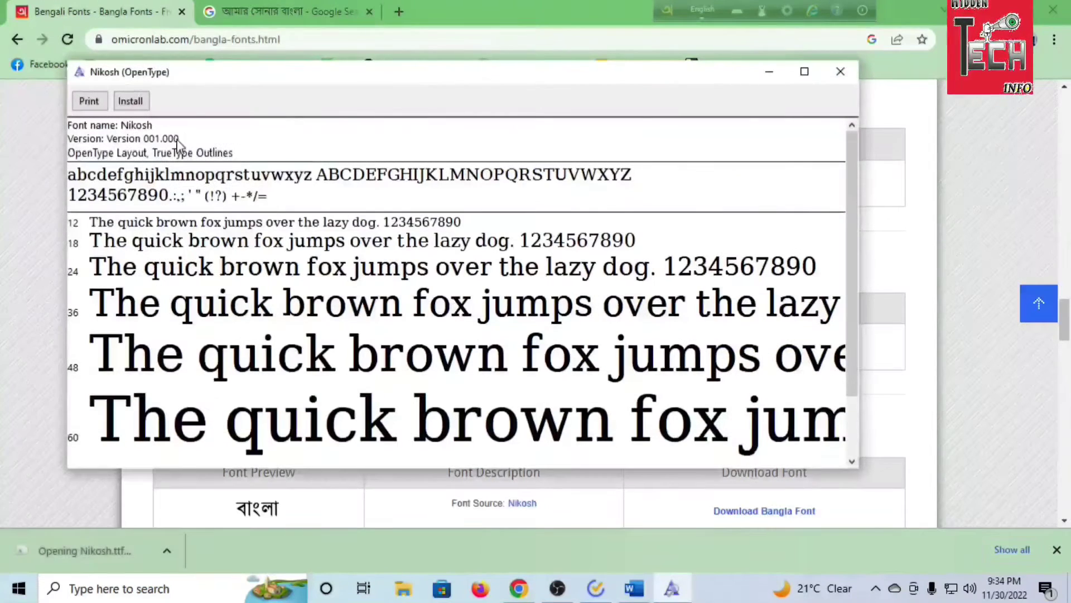
pyautogui.click(130, 101)
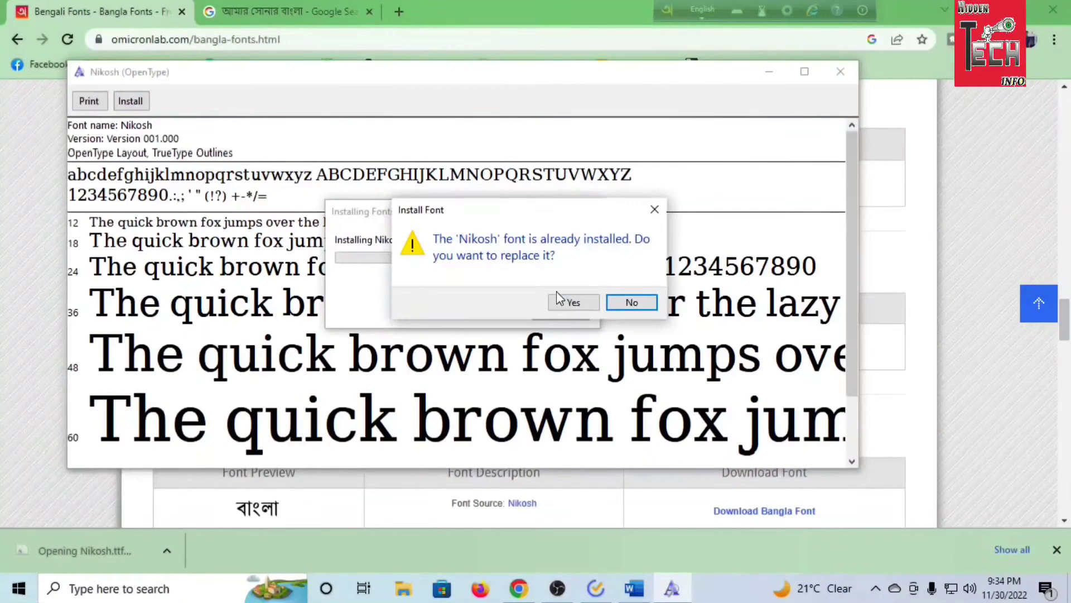
pyautogui.click(559, 300)
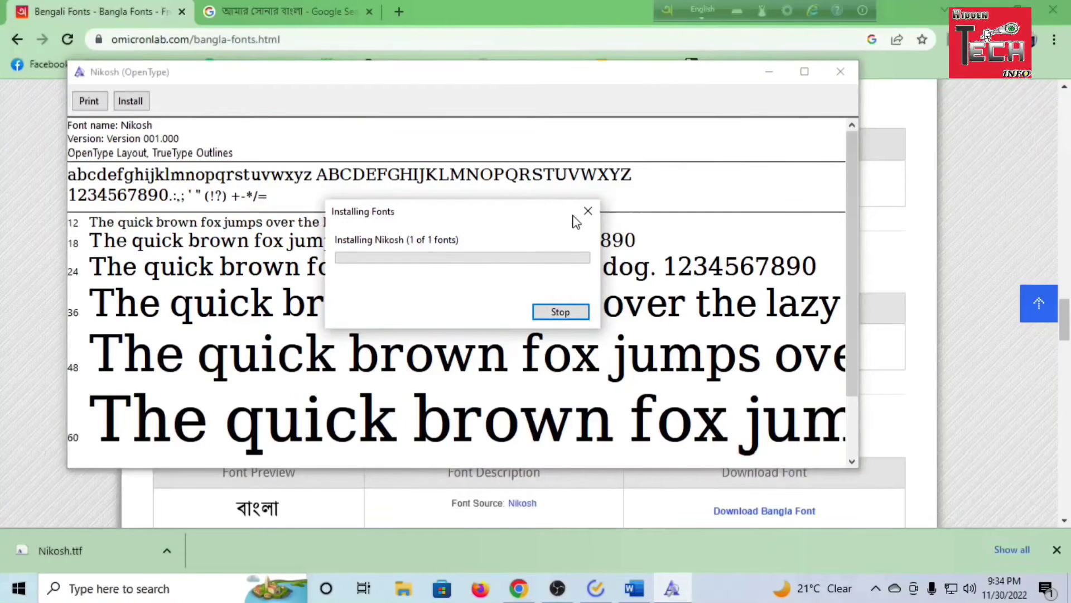
pyautogui.click(841, 73)
pyautogui.scroll(-3, 847, 90)
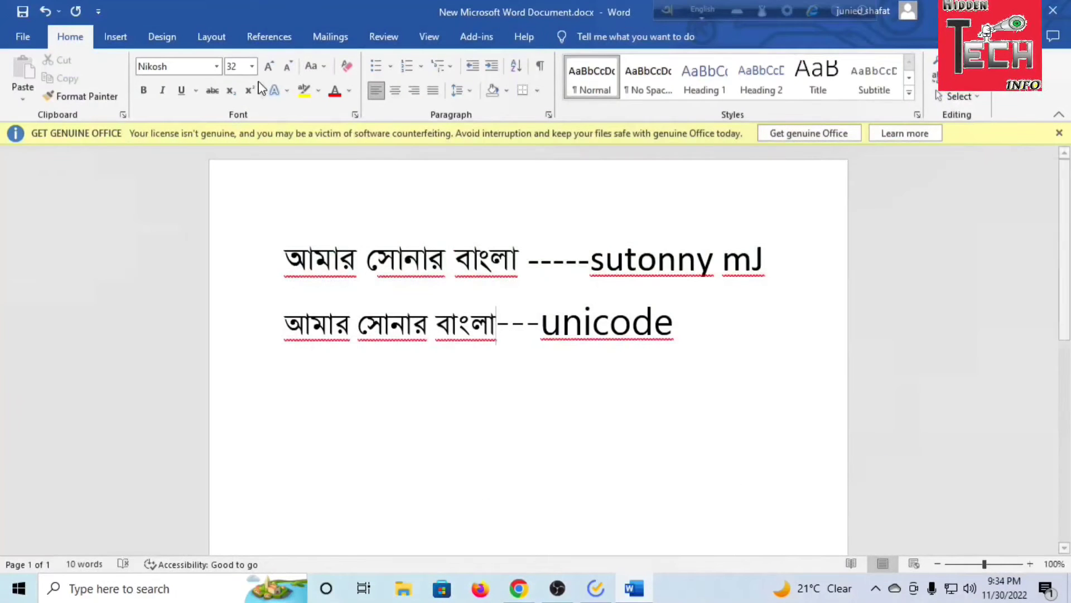
# Switch to the Word document and check the font list and the Bangla phrase in the line labelled unicode
pyautogui.click(216, 65)
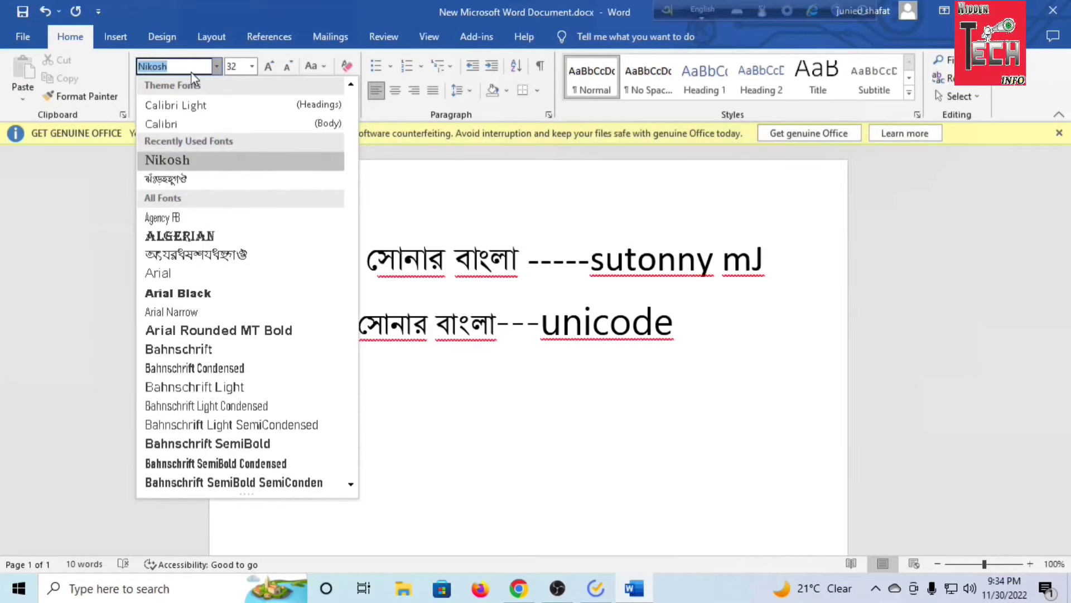
pyautogui.press('Escape')
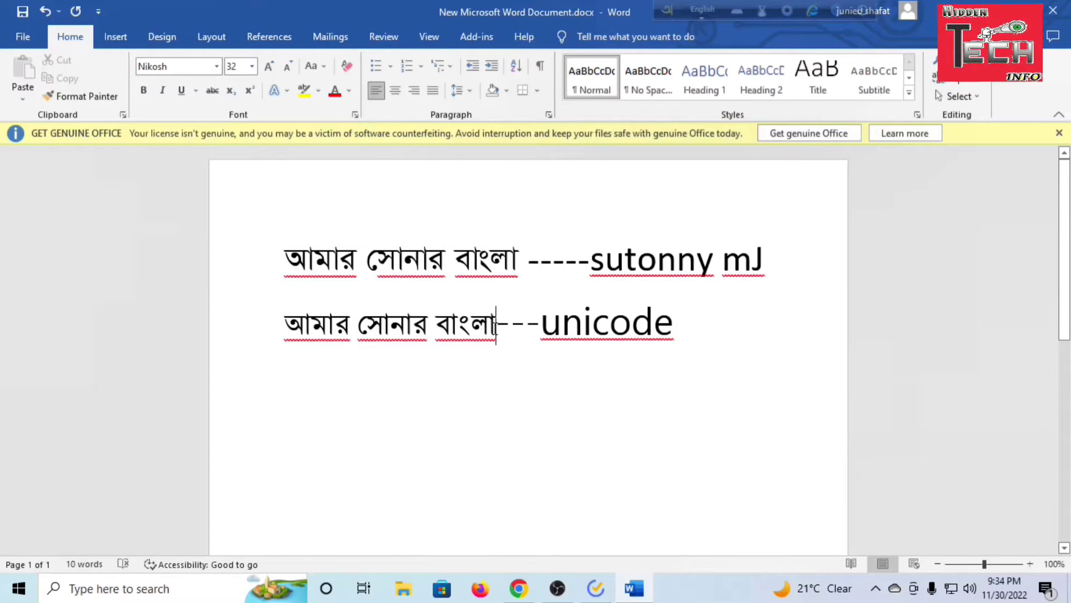
pyautogui.moveTo(496, 324); pyautogui.dragTo(284, 325)
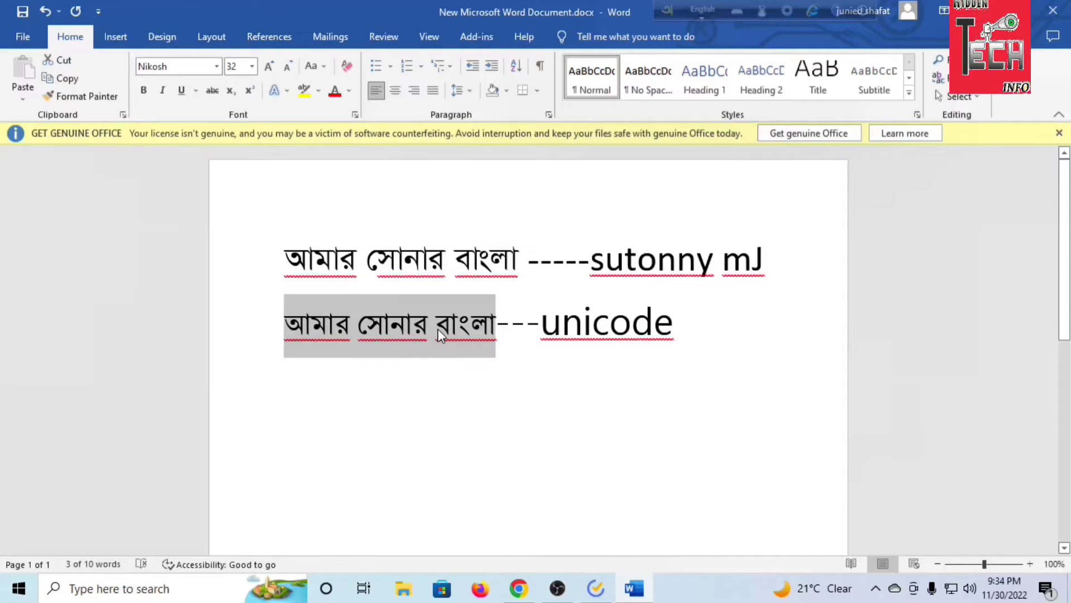
pyautogui.click(497, 325)
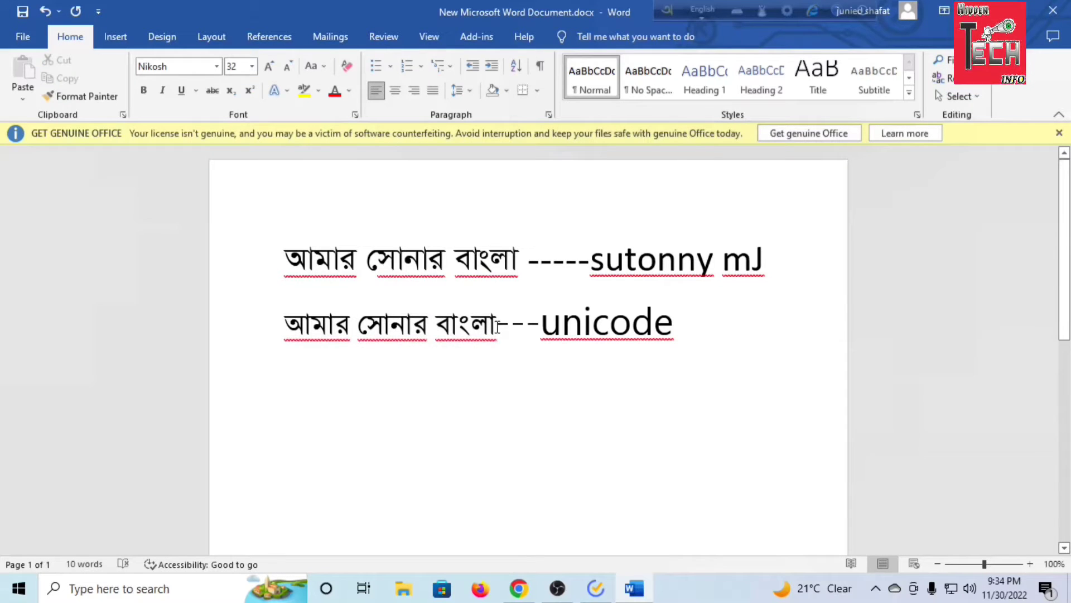
pyautogui.moveTo(497, 327); pyautogui.dragTo(319, 325)
pyautogui.click(471, 336)
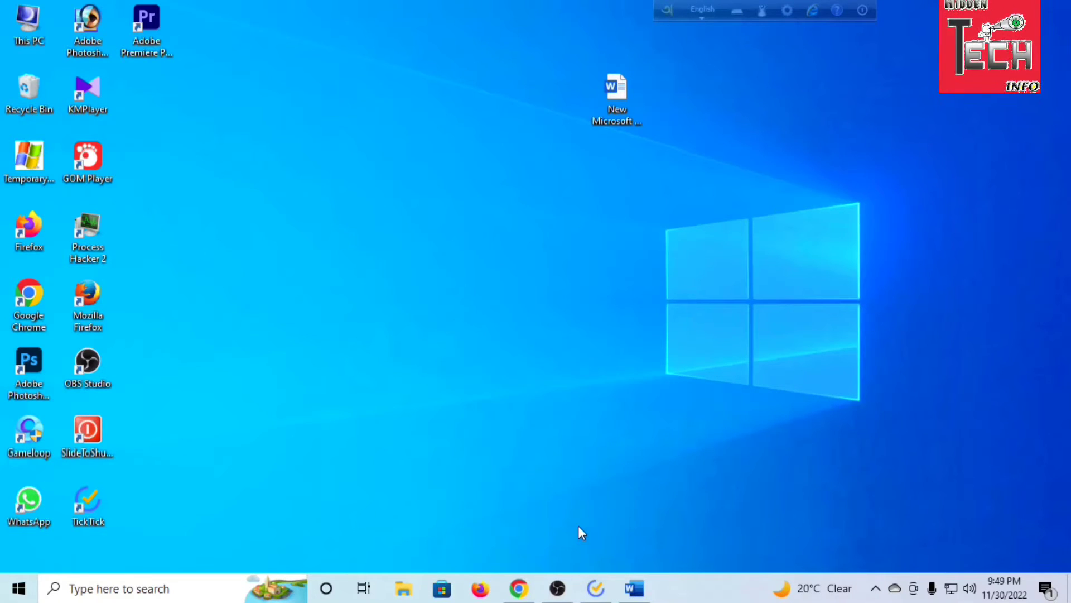
# Switch to the blank Word document and show the ruler around the page
pyautogui.click(595, 592)
pyautogui.click(461, 211)
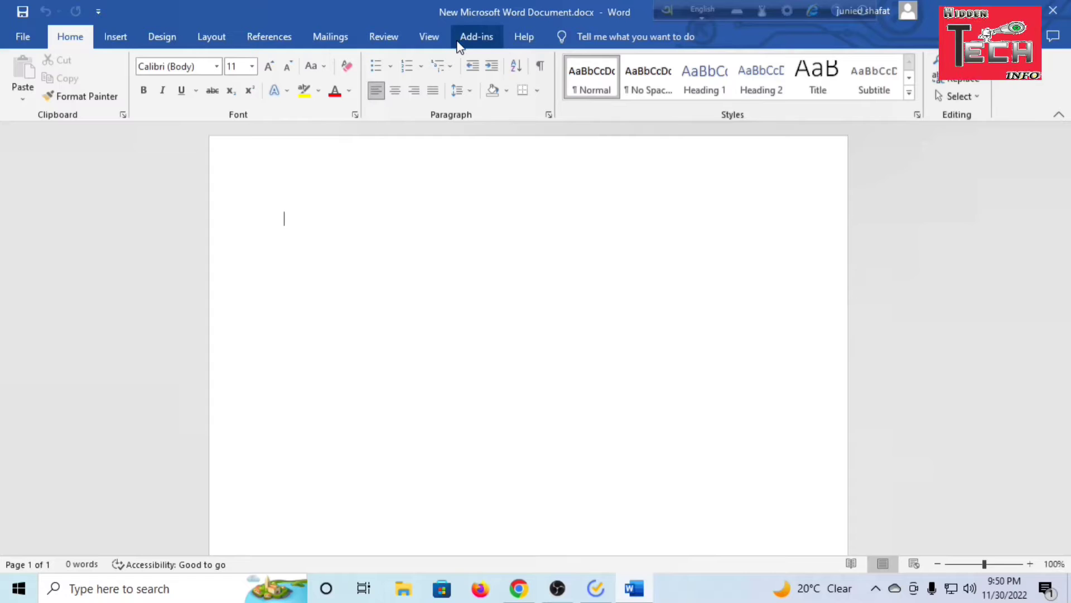
pyautogui.click(429, 37)
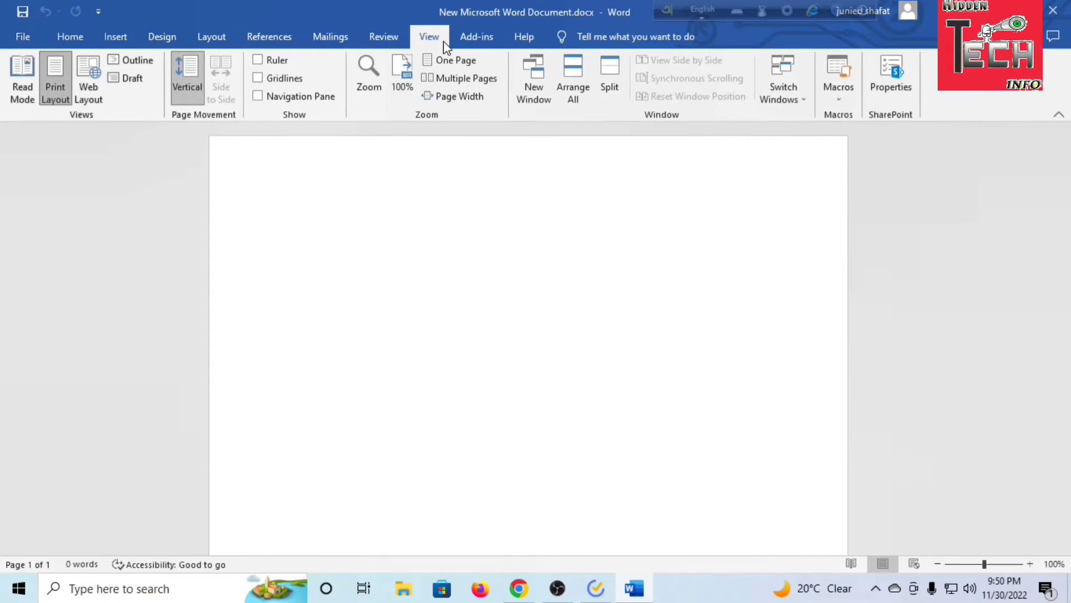
pyautogui.click(259, 60)
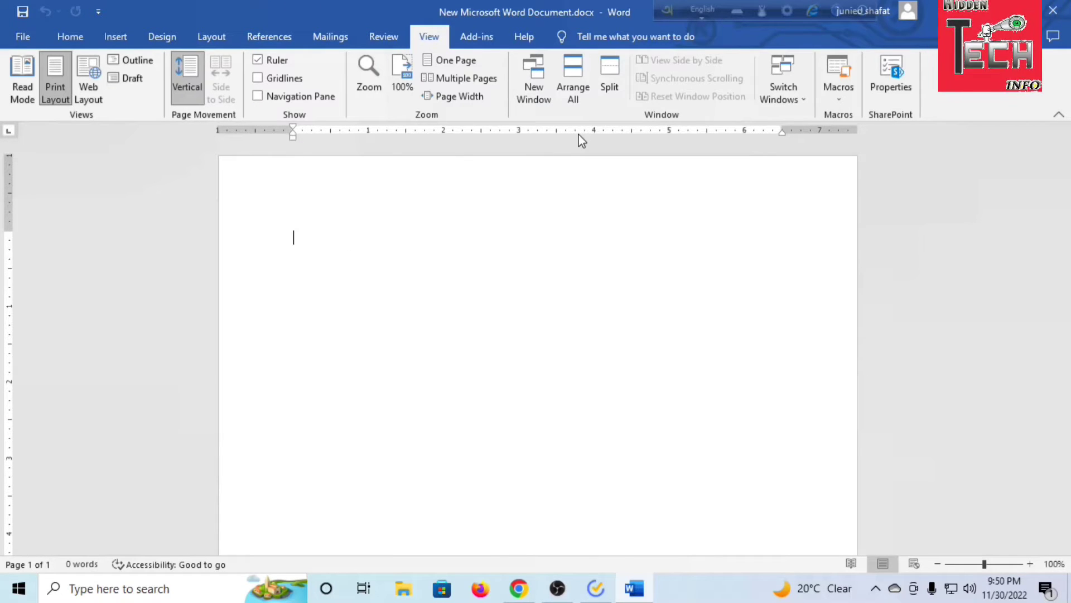
pyautogui.click(84, 34)
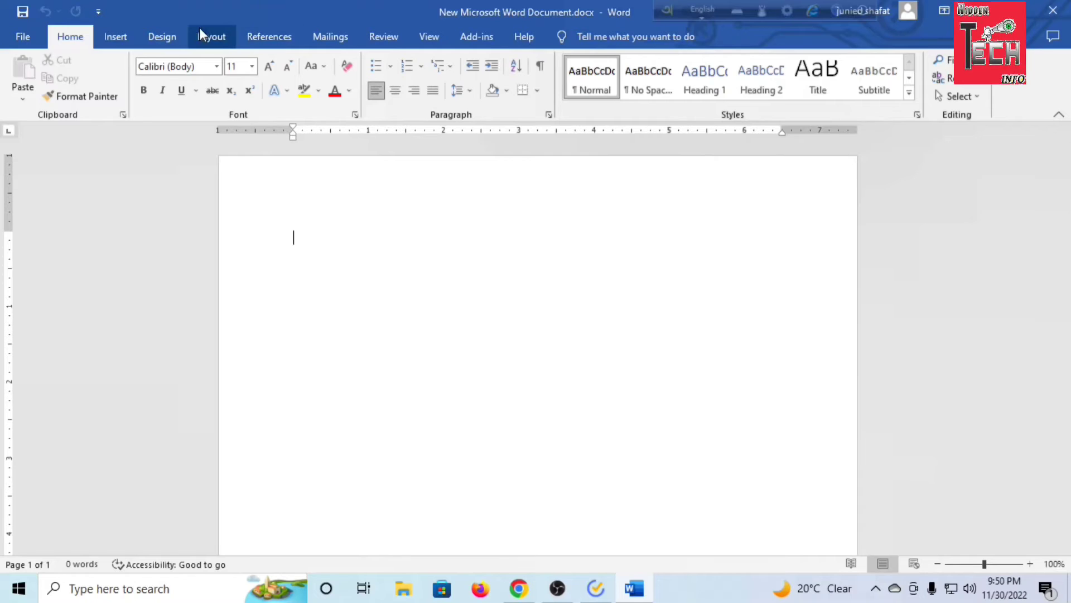
# Set custom page margins of 0.5 inches at the top and bottom of the whole document
pyautogui.click(221, 43)
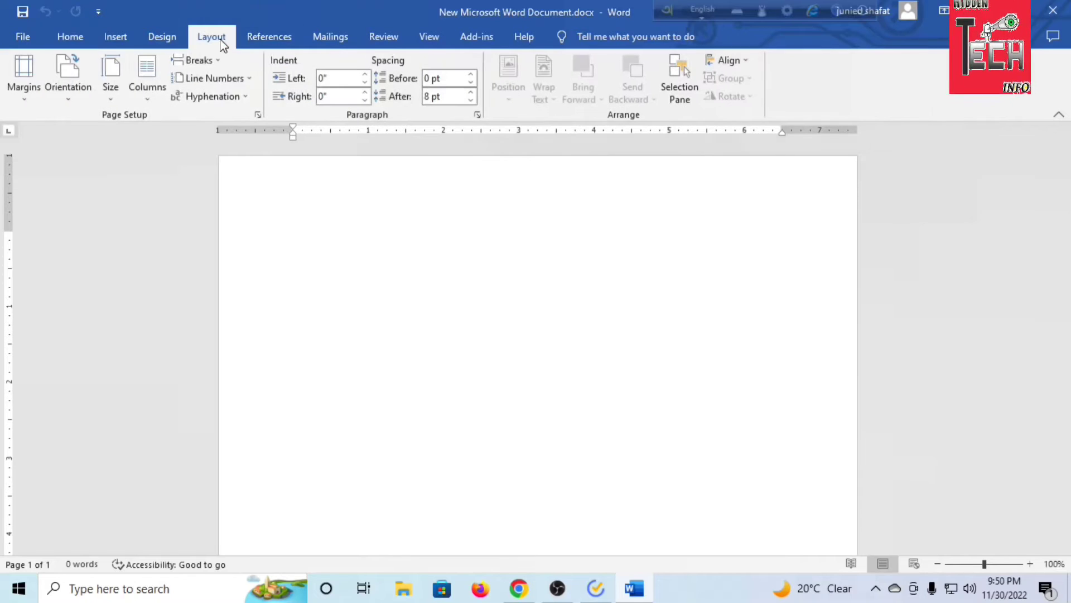
pyautogui.click(25, 83)
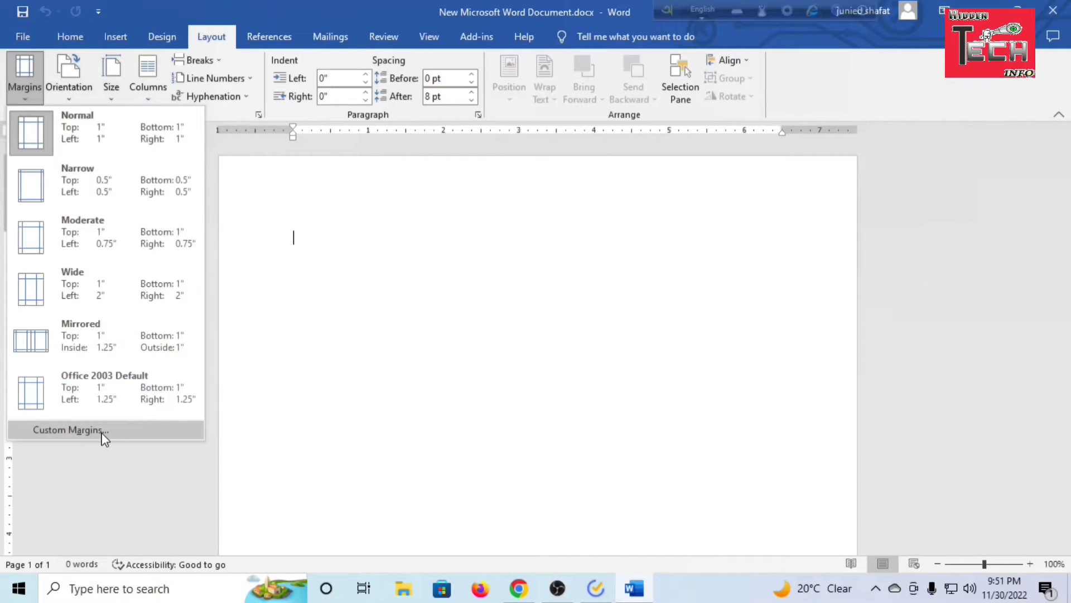
pyautogui.click(351, 349)
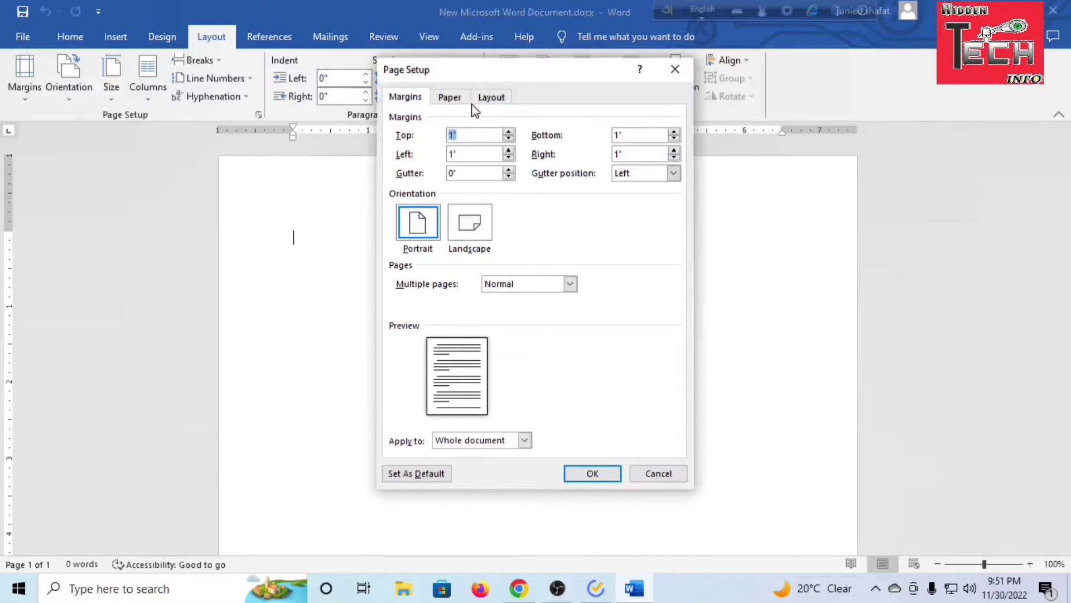
pyautogui.click(508, 140)
pyautogui.click(509, 140)
pyautogui.click(508, 177)
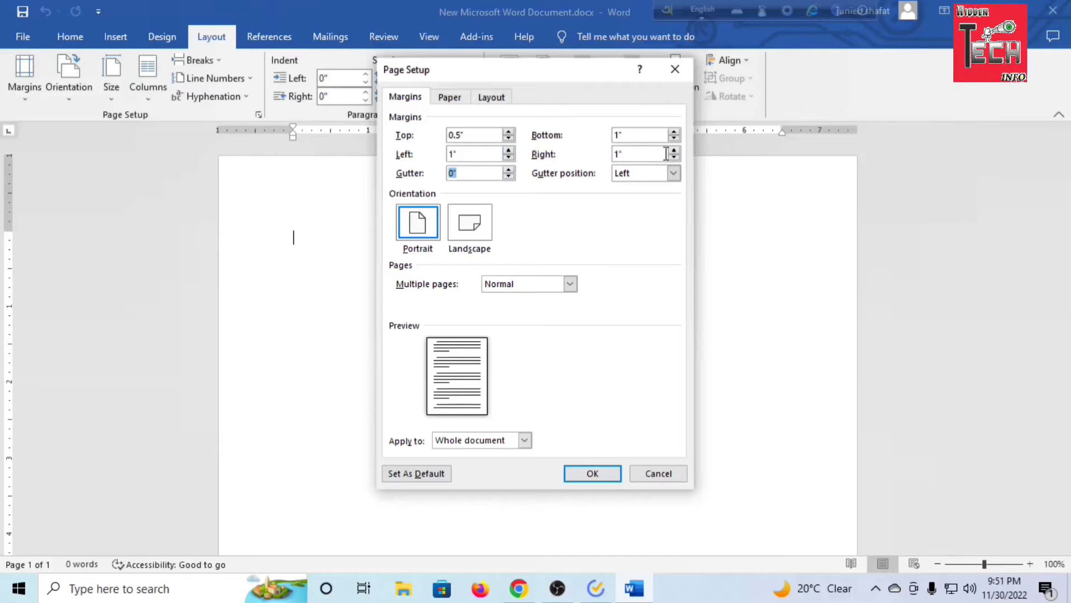
pyautogui.click(675, 138)
pyautogui.click(675, 138)
pyautogui.click(674, 138)
pyautogui.click(675, 138)
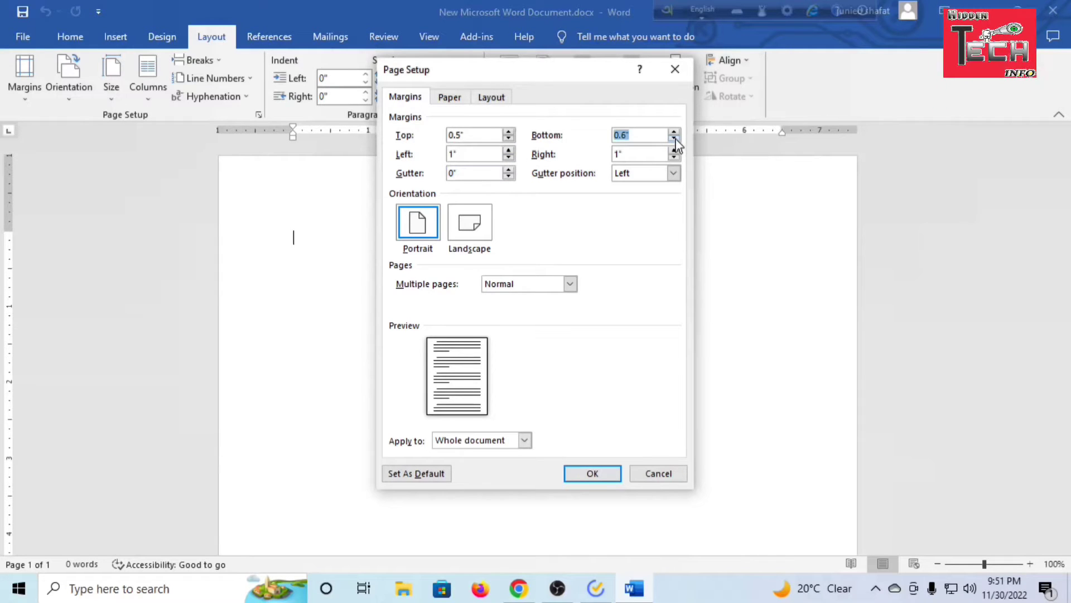
pyautogui.click(589, 476)
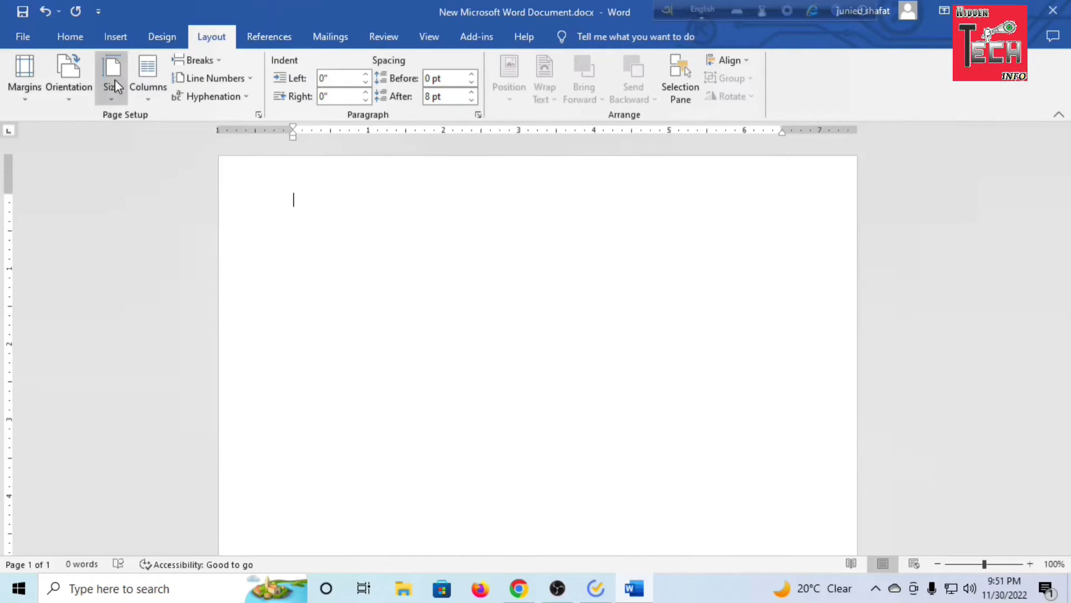
# Try the Landscape page orientation and return the page to Portrait
pyautogui.click(67, 94)
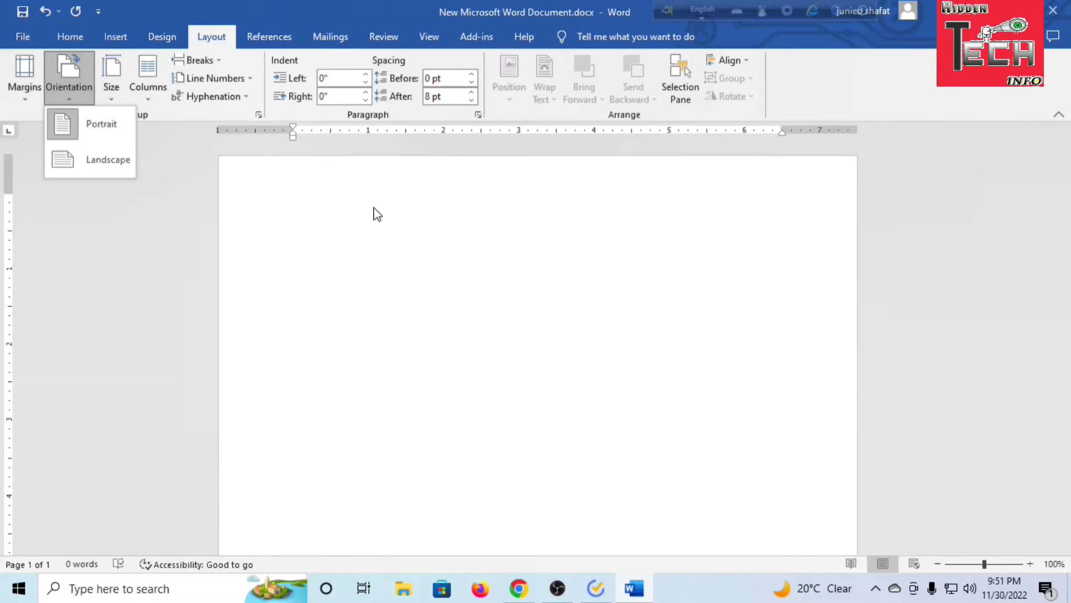
pyautogui.click(99, 159)
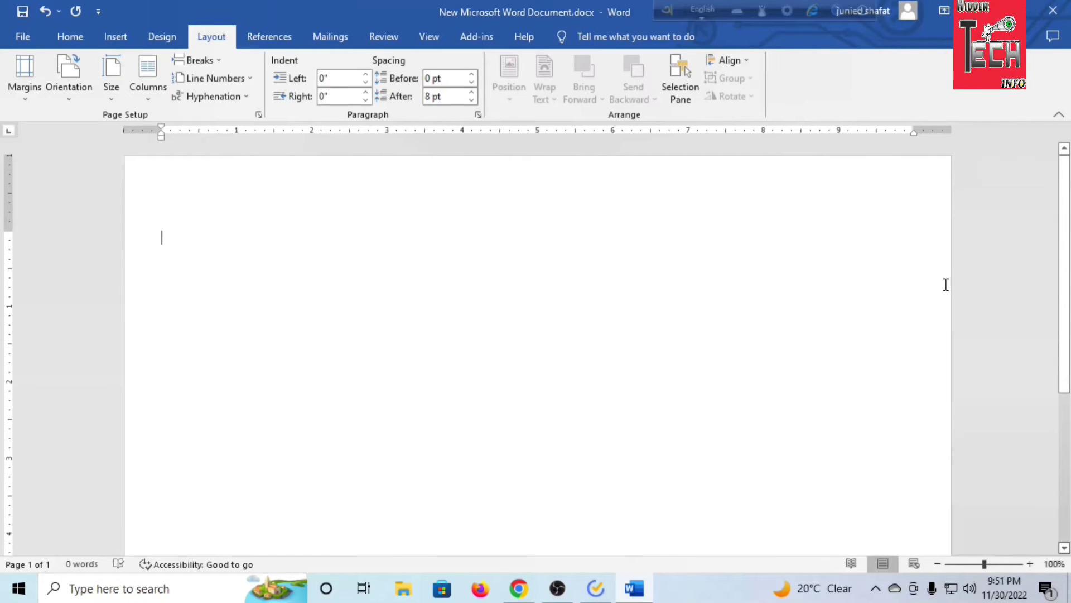
pyautogui.click(83, 70)
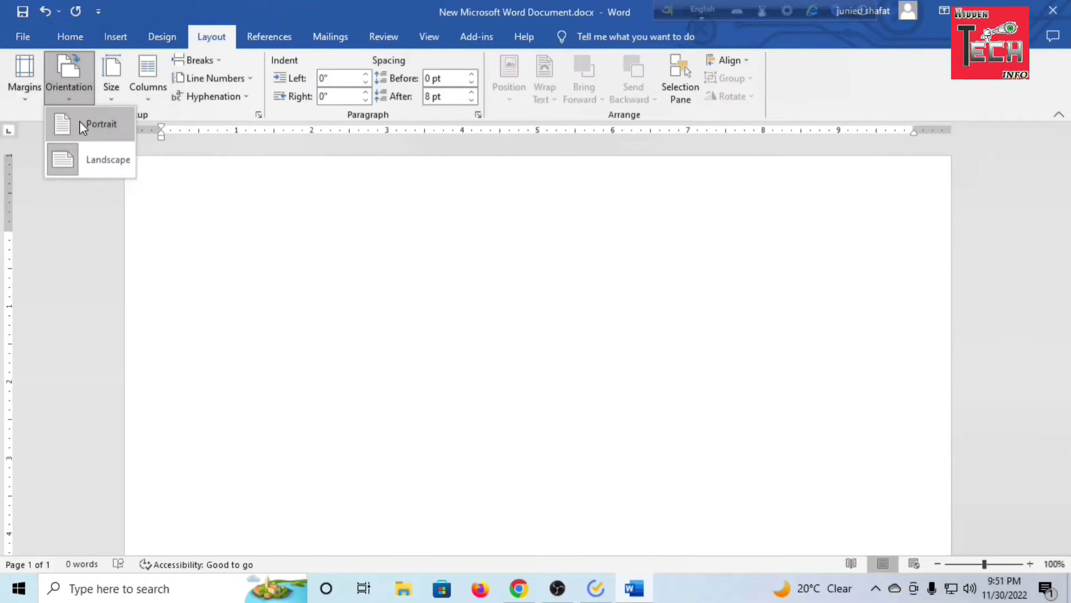
pyautogui.click(81, 121)
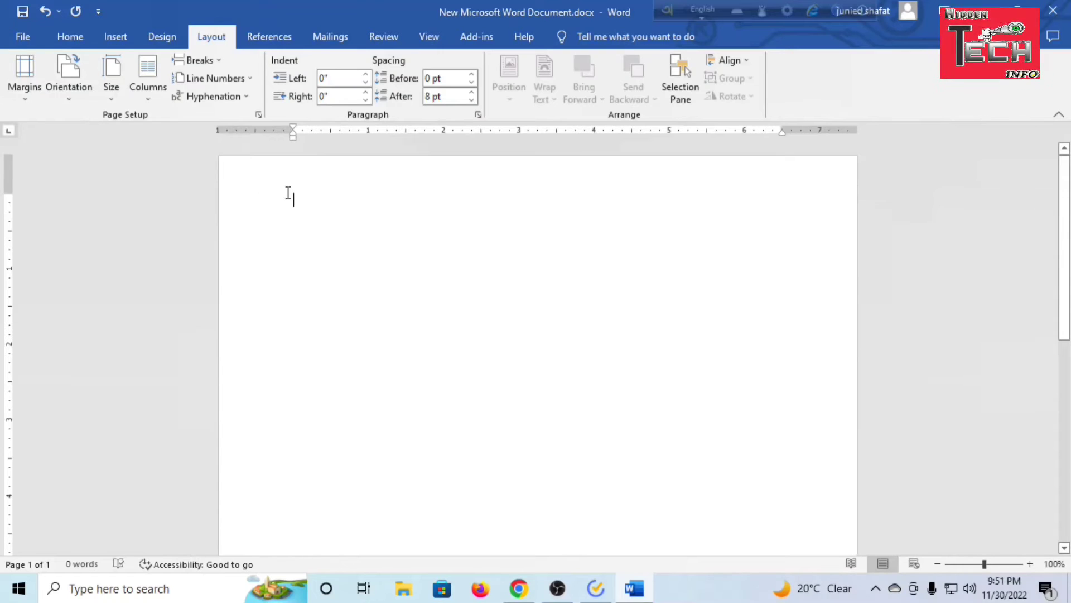
# Set the document's paper size to A4 (8.27 x 11.69 inches)
pyautogui.click(114, 85)
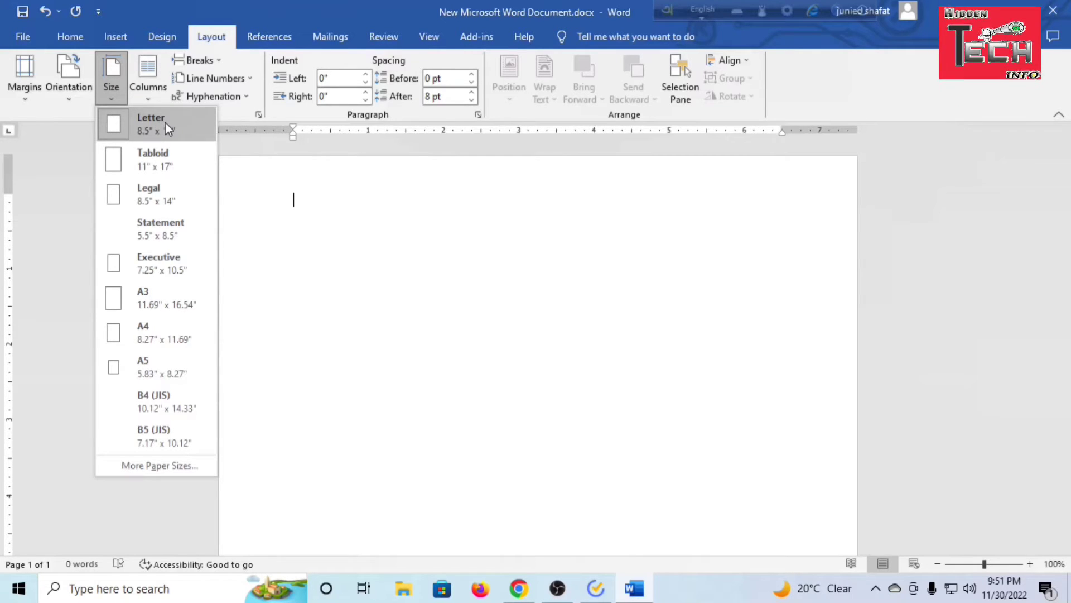
pyautogui.click(178, 339)
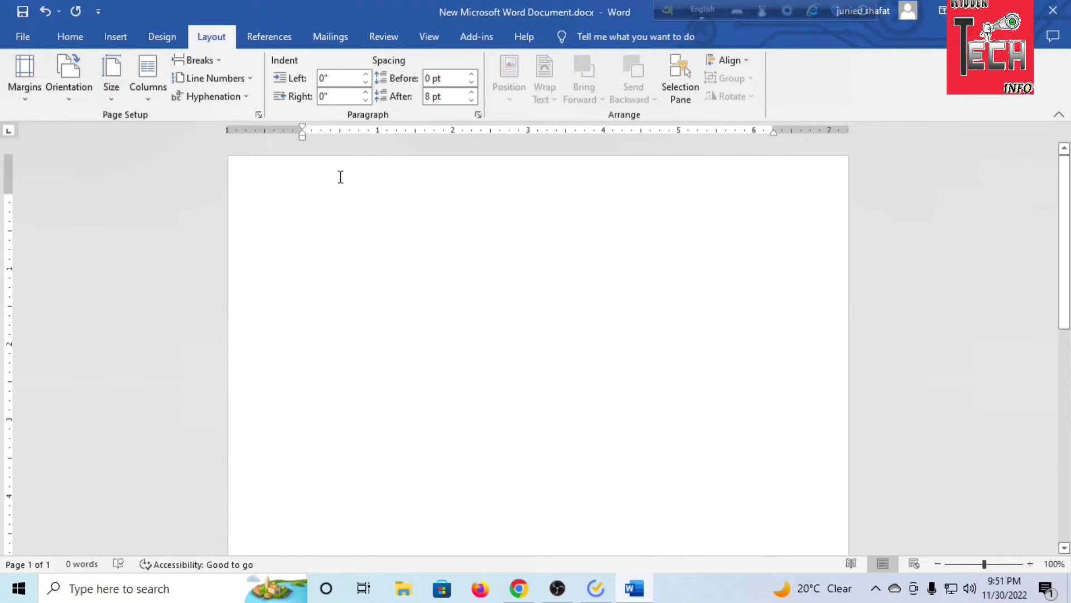
pyautogui.click(99, 81)
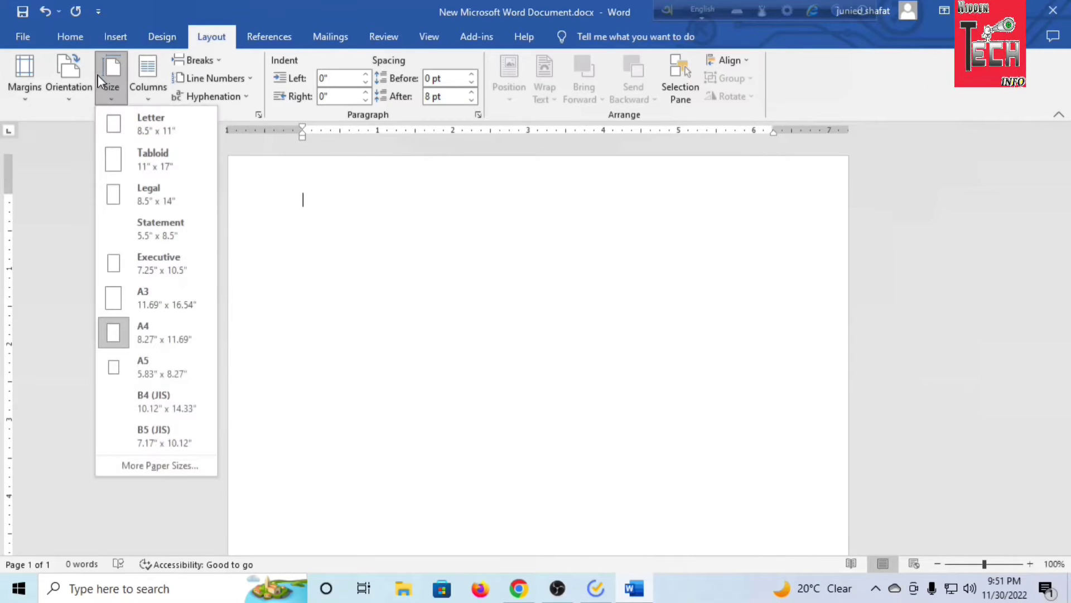
pyautogui.click(118, 341)
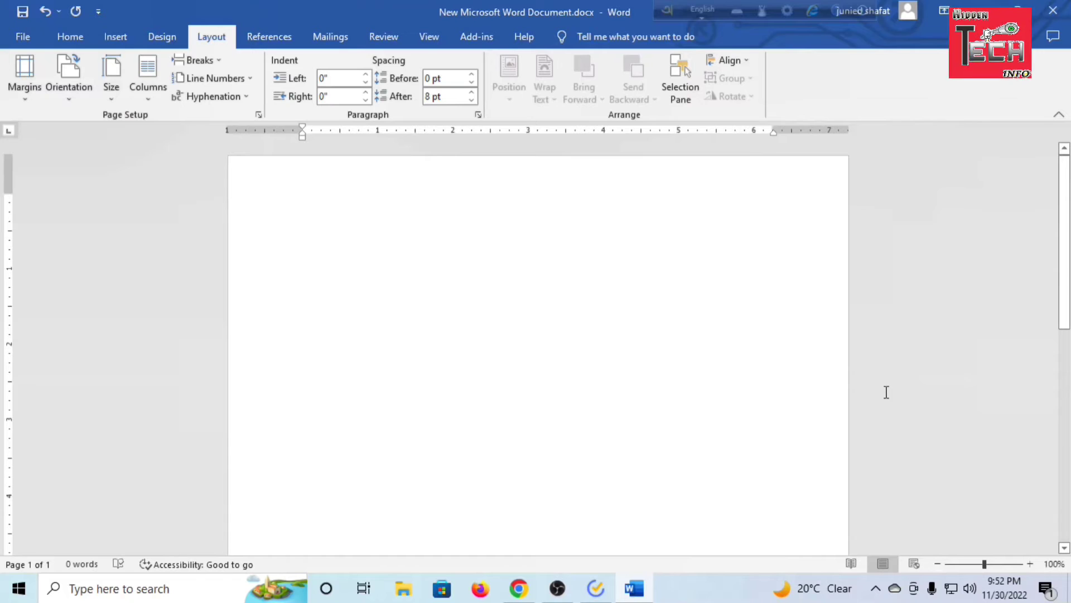
# Set the font for the blank page to Nikosh with a size of 20
pyautogui.scroll(-12, 689, 361)
pyautogui.scroll(12, 701, 369)
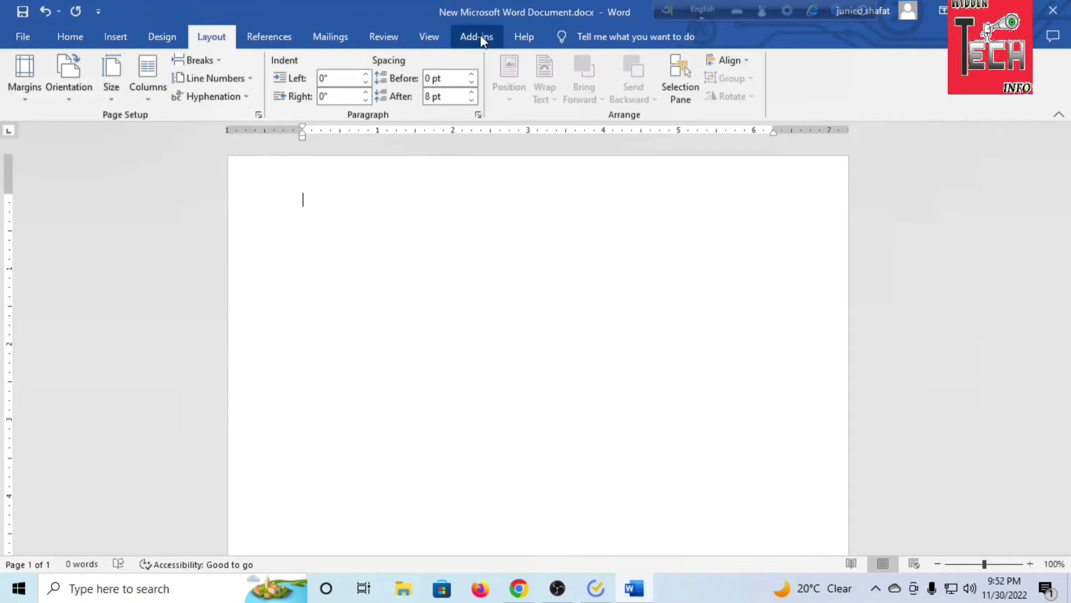
pyautogui.click(65, 35)
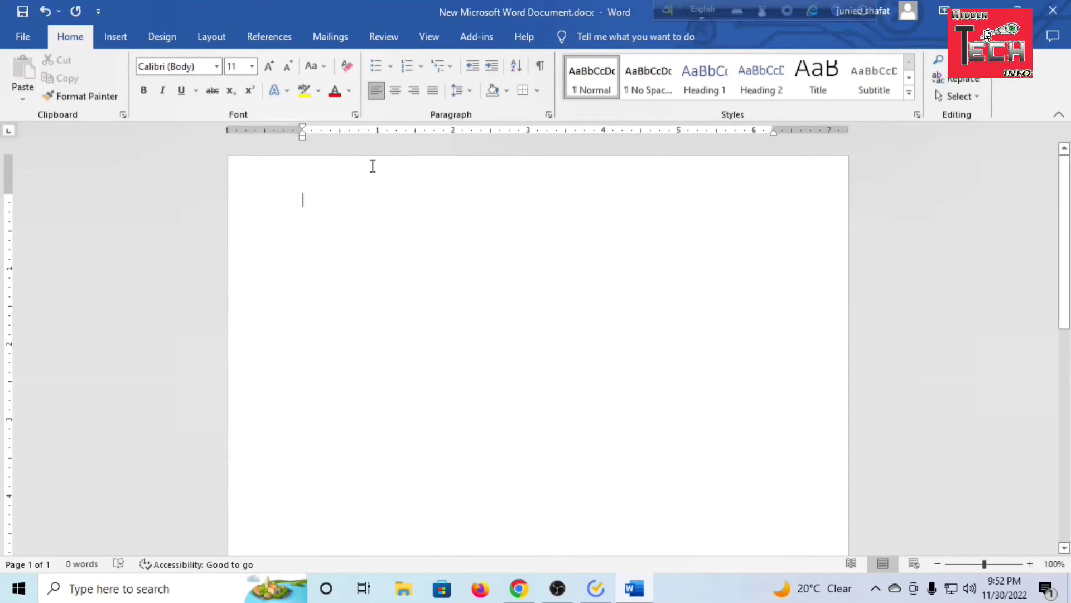
pyautogui.click(224, 66)
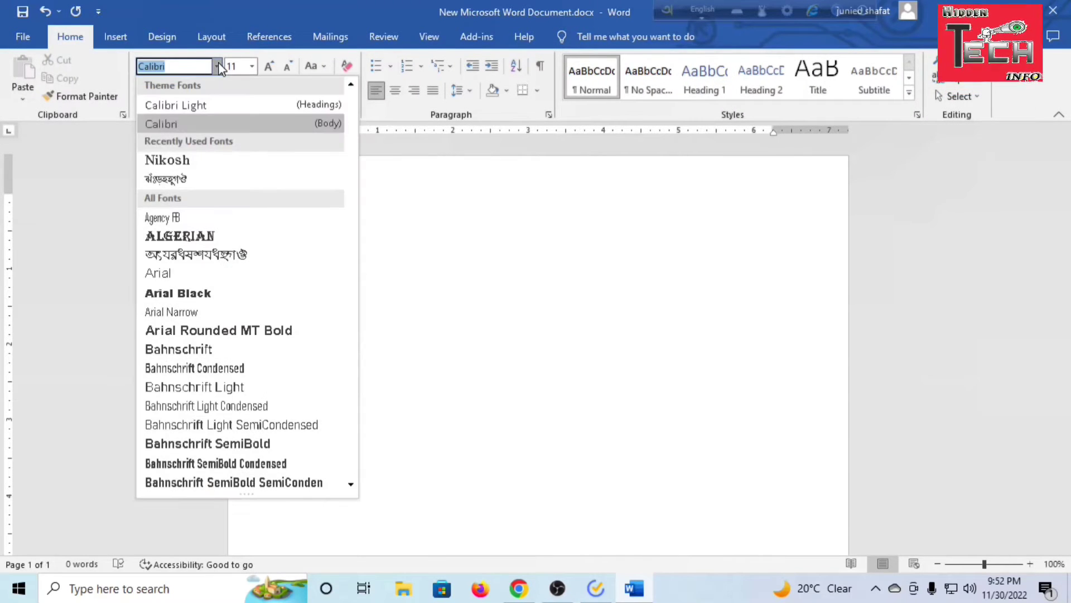
pyautogui.click(186, 162)
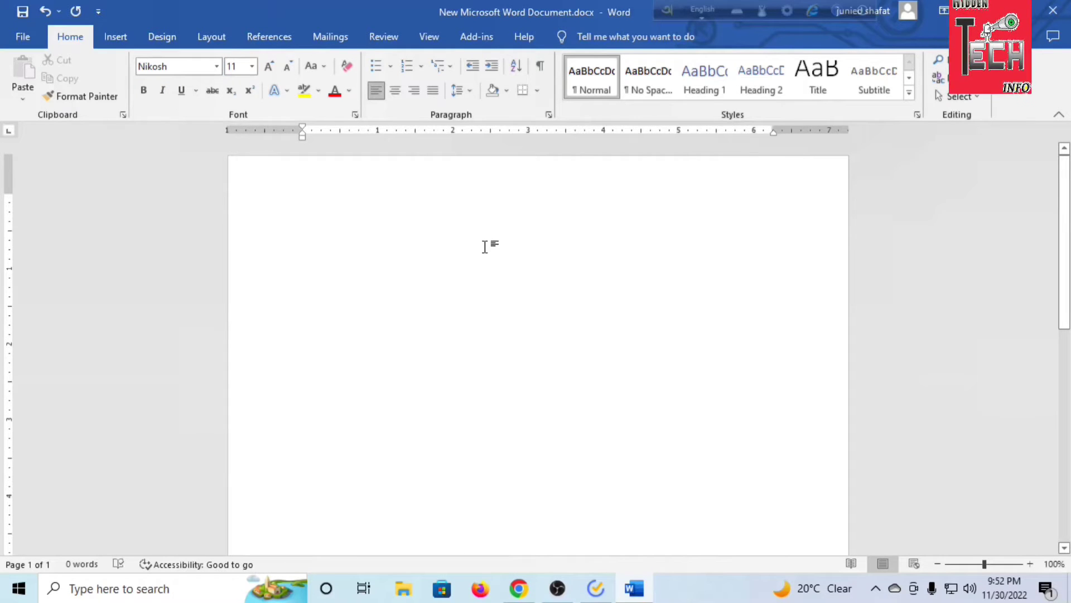
pyautogui.click(252, 67)
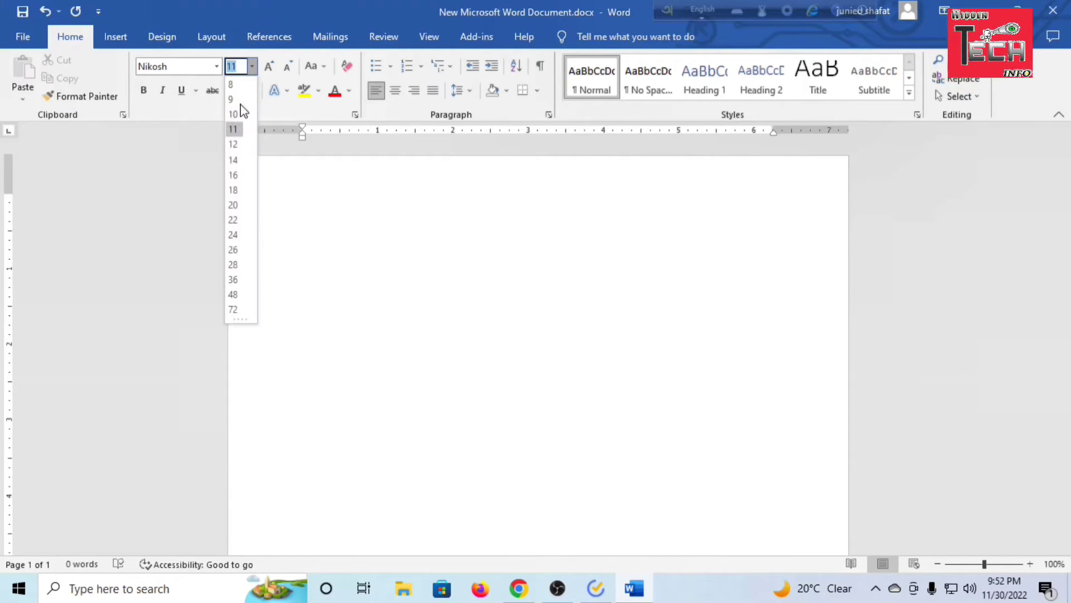
pyautogui.click(235, 206)
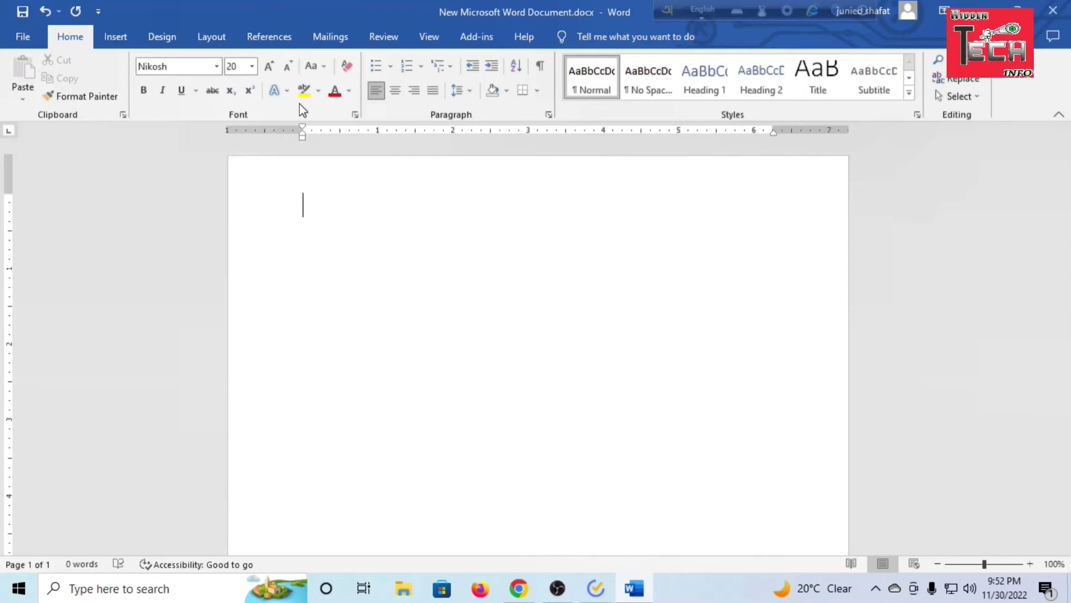
pyautogui.click(391, 71)
pyautogui.click(391, 71)
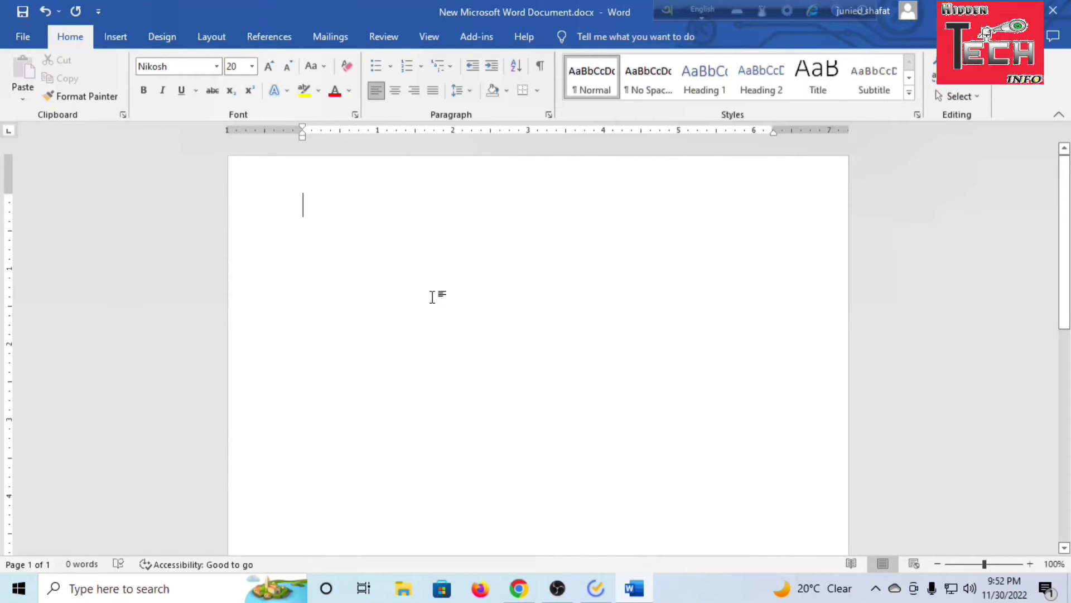
# Fill the first four lines of the page with a continuous run of the letter "a" as sample text
pyautogui.write('a')
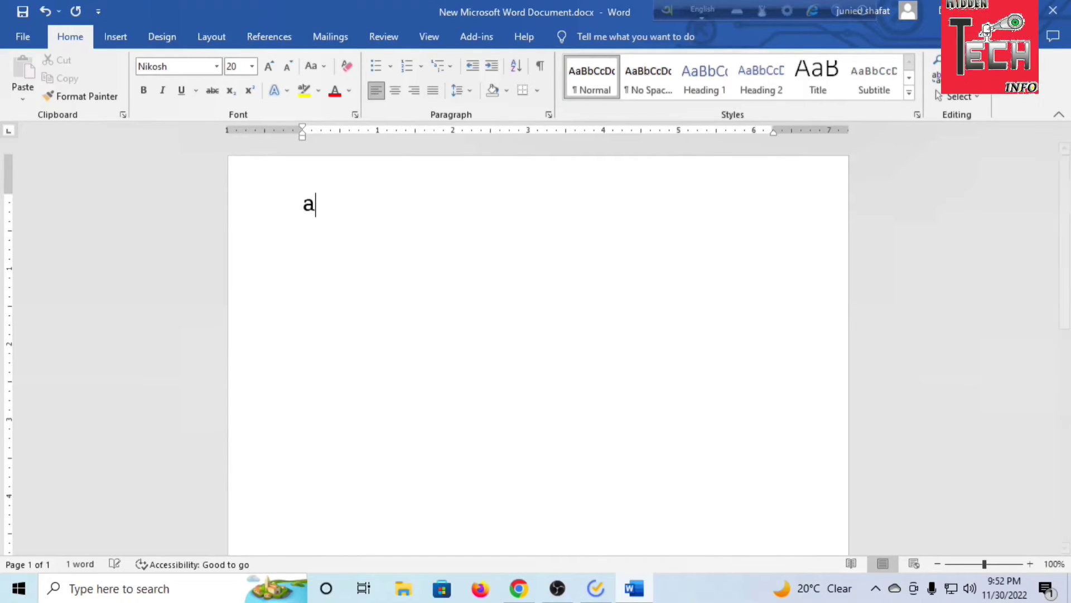
pyautogui.write('aaaaaaaaaaaaaaaaaaaaaaaaaaaaaaaaaaaaaaa')
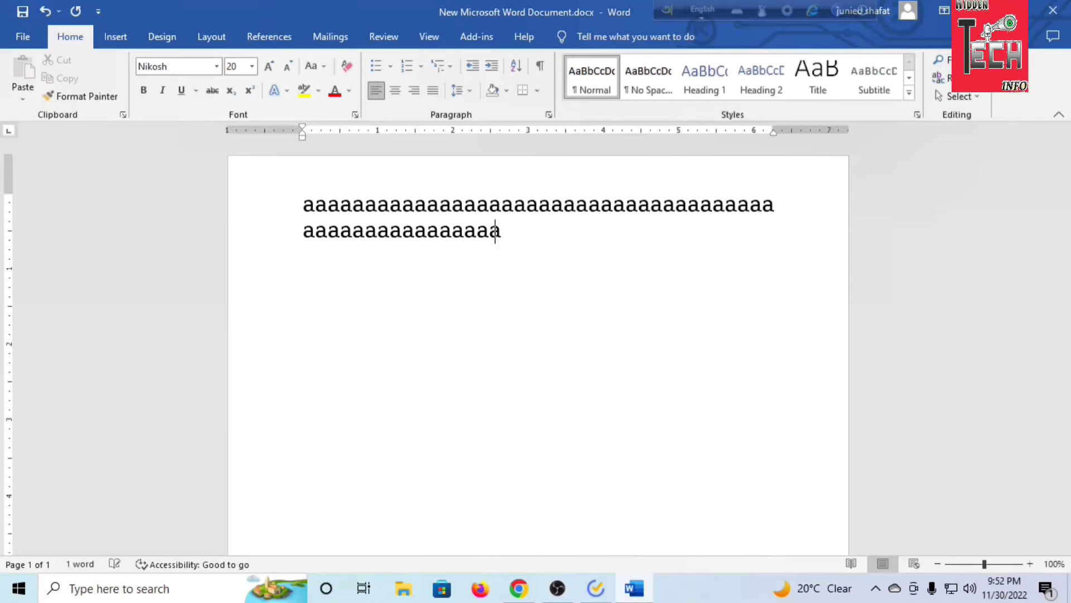
pyautogui.write(' aaaaaaaaaaaaaaaaaaaaaaaaaaaaaaaaaaaaaaaaaaaaaaaaaaaaaaaaaaaaaaaaaaaaaaaaaaaaaaaaaaaaaaaaaaaaaaaaaaa')
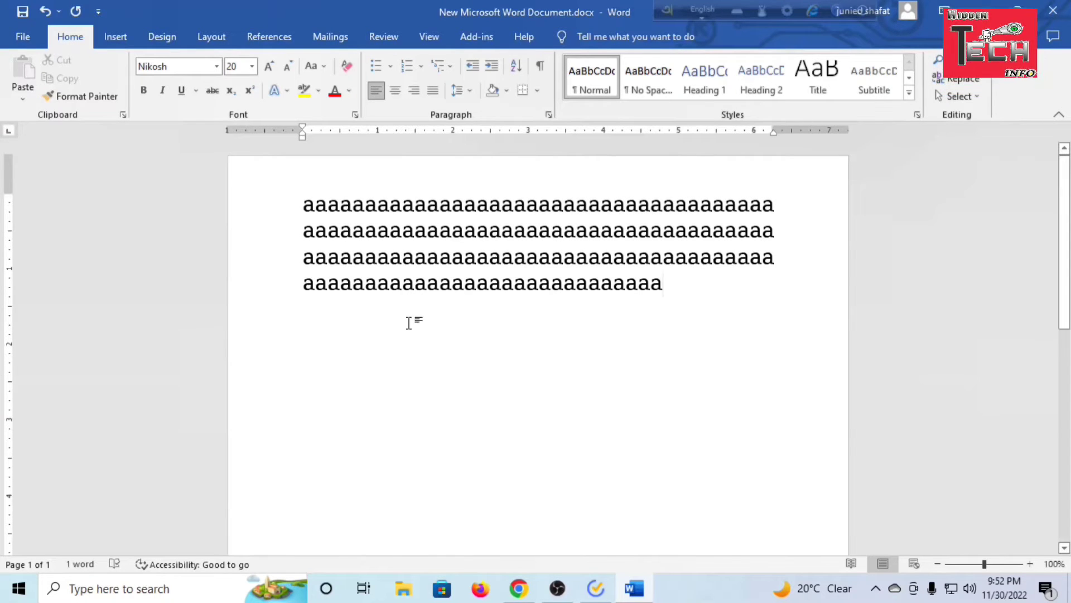
# Set a custom top margin of 2 inches for the whole document
pyautogui.click(297, 188)
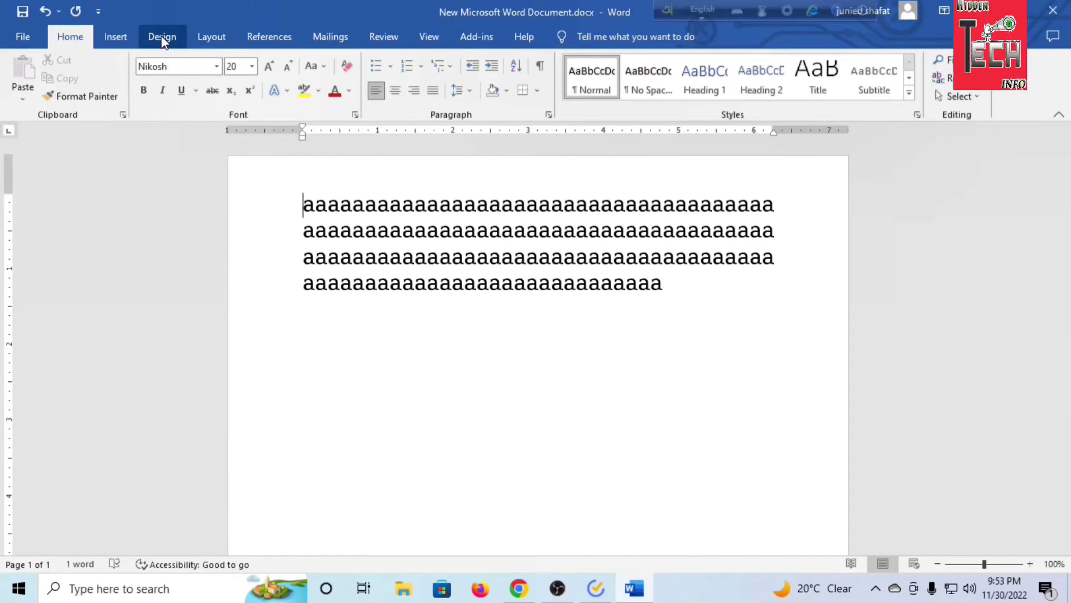
pyautogui.click(117, 32)
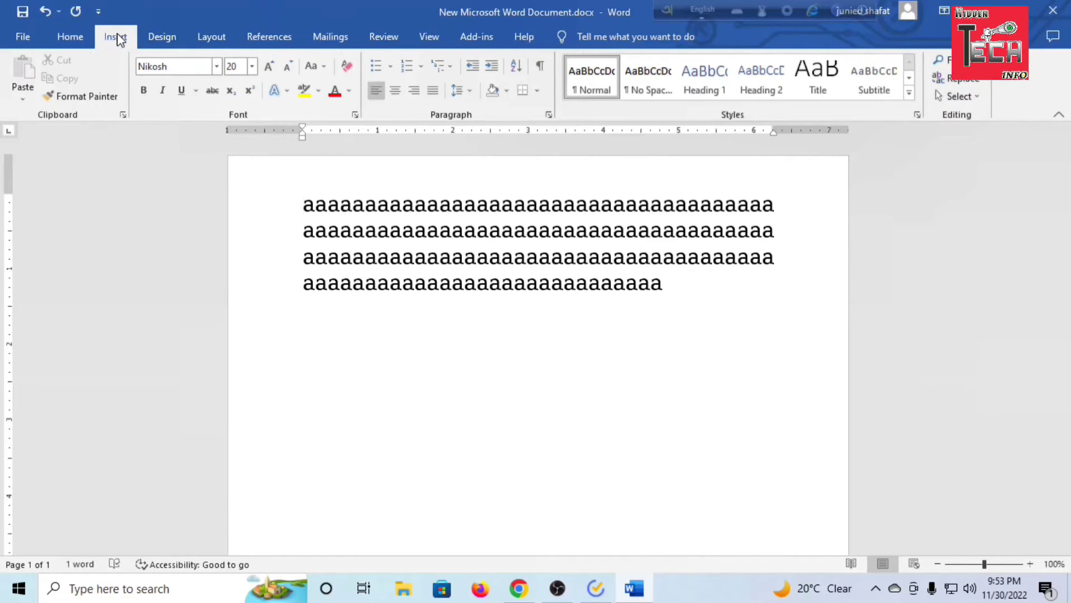
pyautogui.click(150, 33)
pyautogui.click(217, 37)
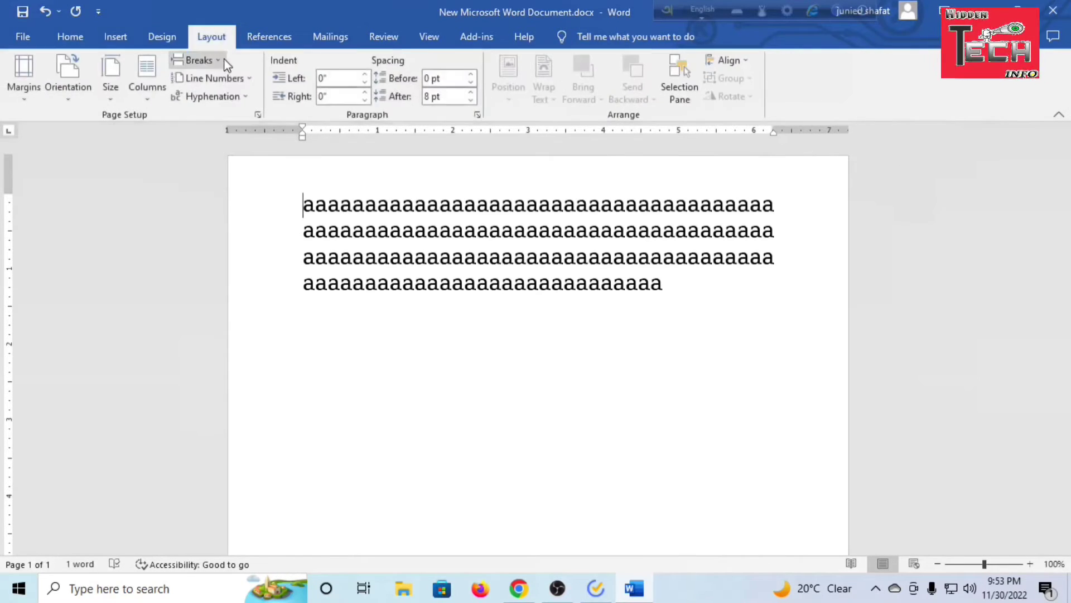
pyautogui.click(24, 89)
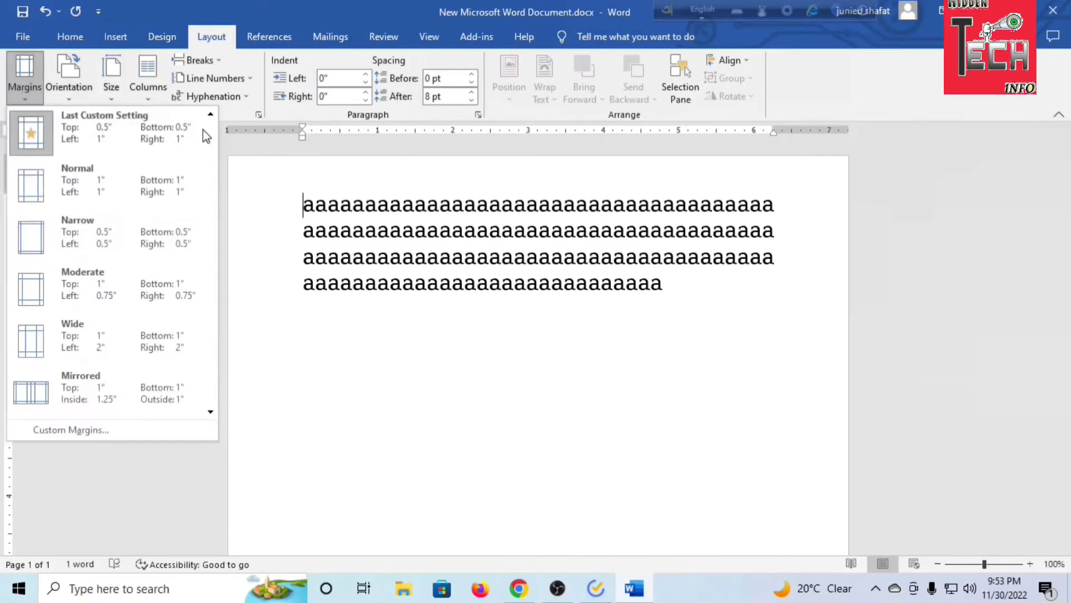
pyautogui.click(88, 430)
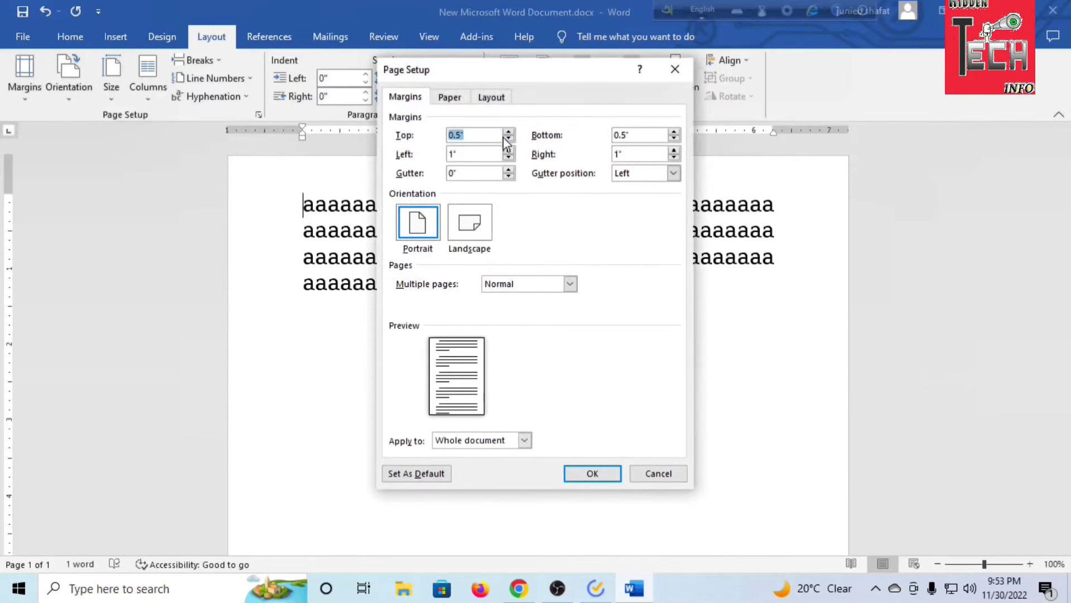
pyautogui.click(508, 131)
pyautogui.click(508, 132)
pyautogui.click(508, 131)
pyautogui.click(508, 131)
pyautogui.click(509, 132)
pyautogui.click(508, 132)
pyautogui.click(509, 132)
pyautogui.click(508, 132)
pyautogui.click(508, 131)
pyautogui.click(508, 132)
pyautogui.click(508, 131)
pyautogui.click(509, 131)
pyautogui.click(508, 132)
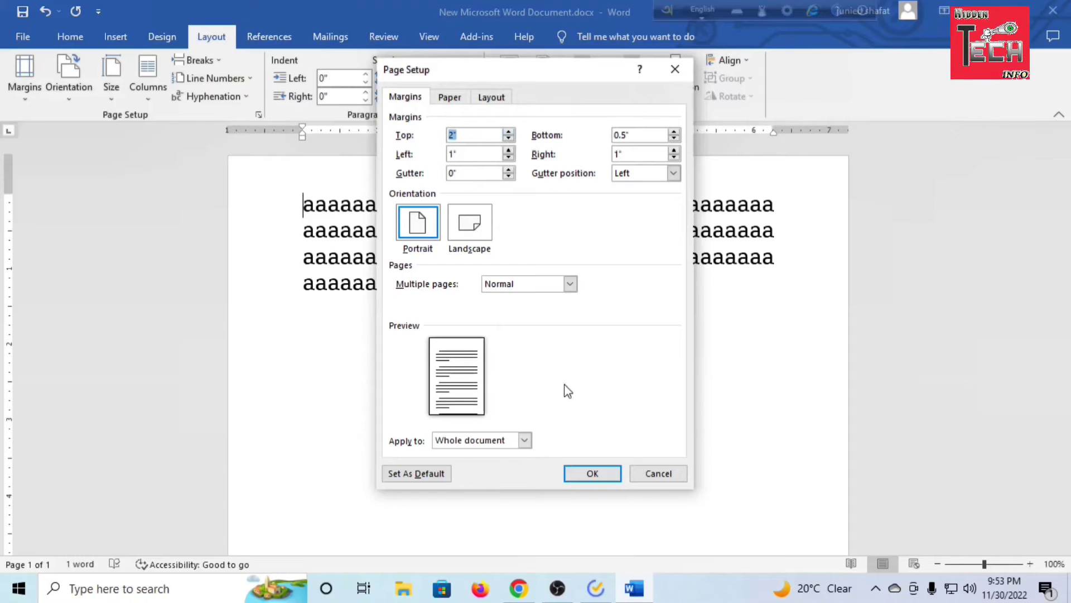
pyautogui.click(593, 472)
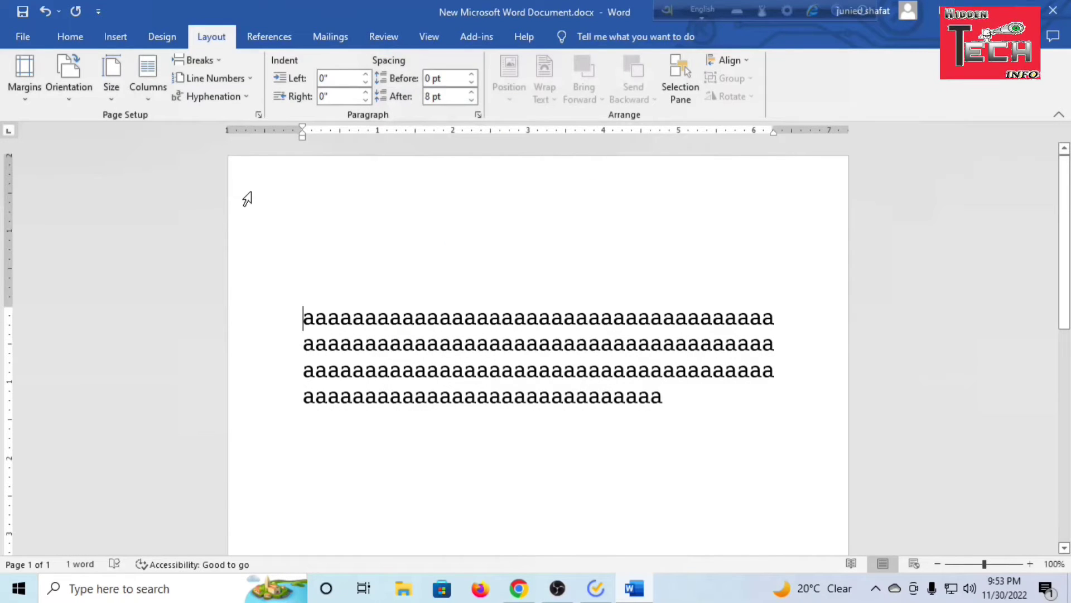
# Select the whole block of sample text and remove the space after the paragraph
pyautogui.moveTo(317, 195); pyautogui.dragTo(760, 241)
pyautogui.click(776, 346)
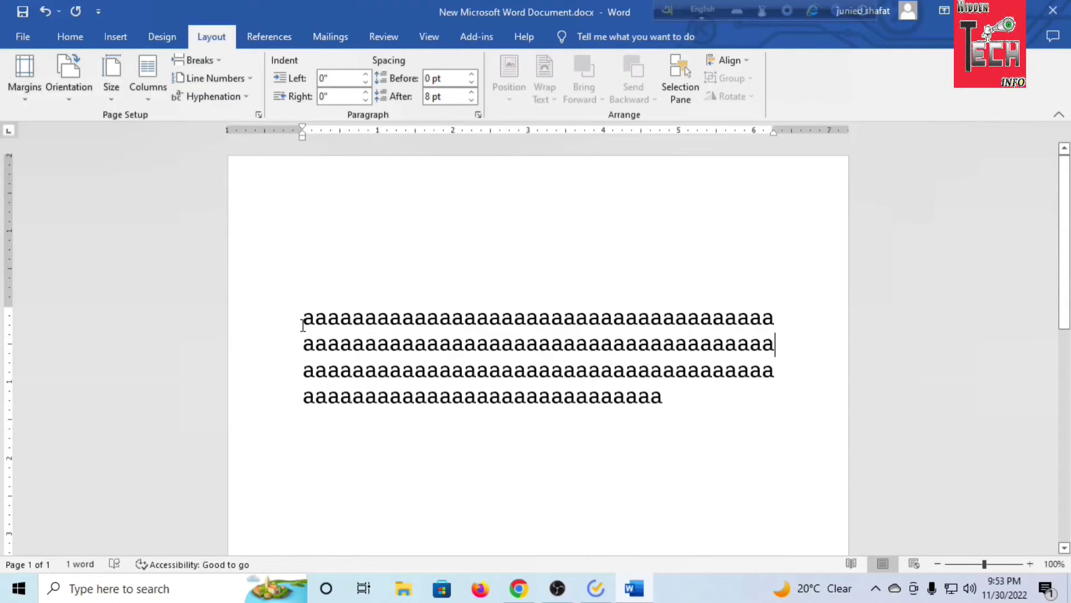
pyautogui.moveTo(303, 329); pyautogui.dragTo(691, 409)
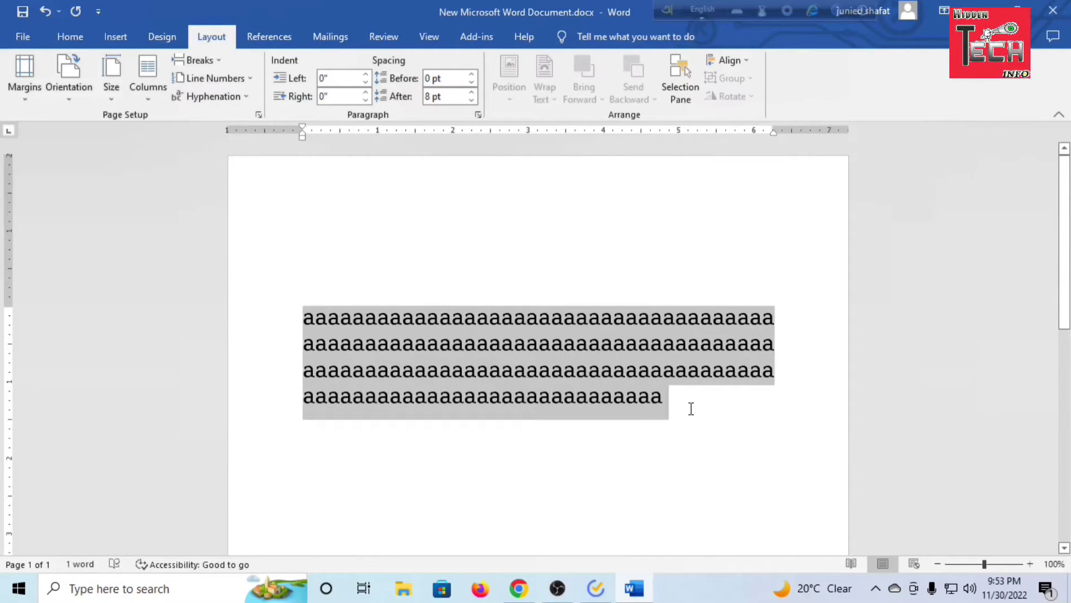
pyautogui.click(69, 36)
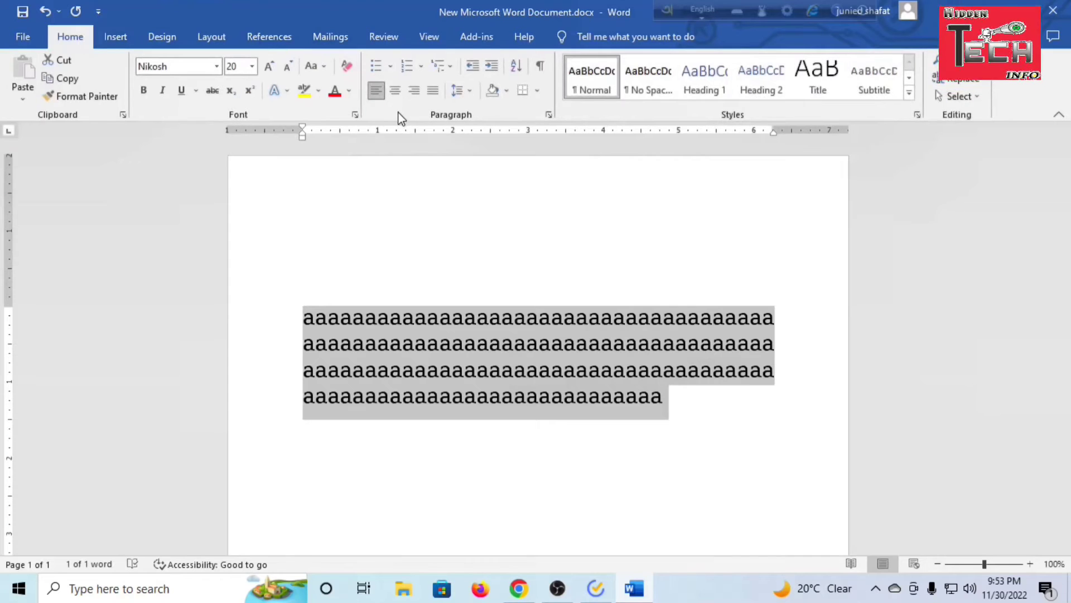
pyautogui.click(463, 92)
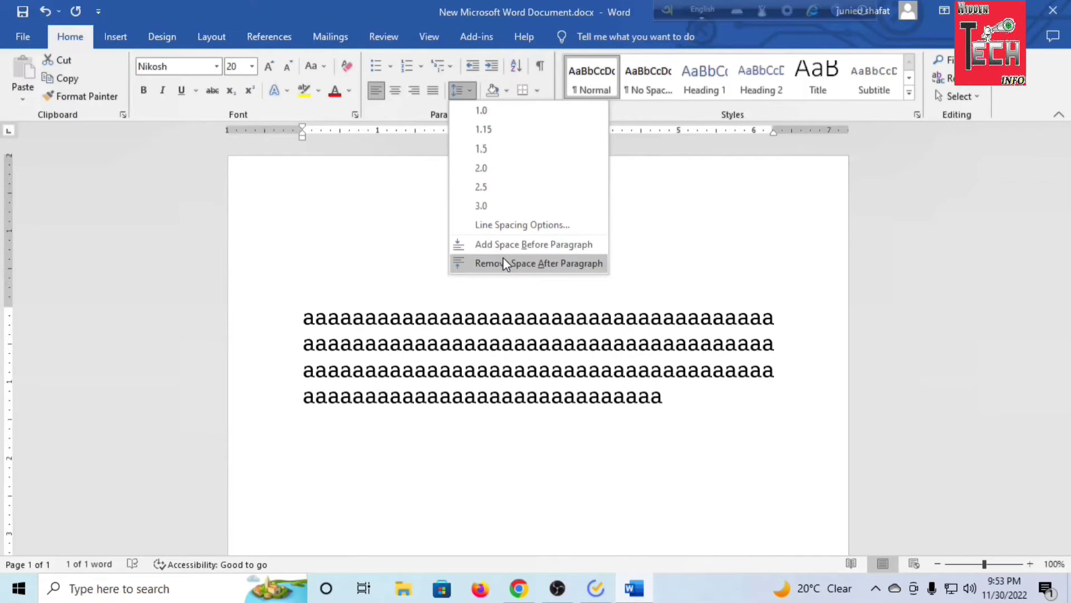
pyautogui.click(509, 262)
pyautogui.click(676, 417)
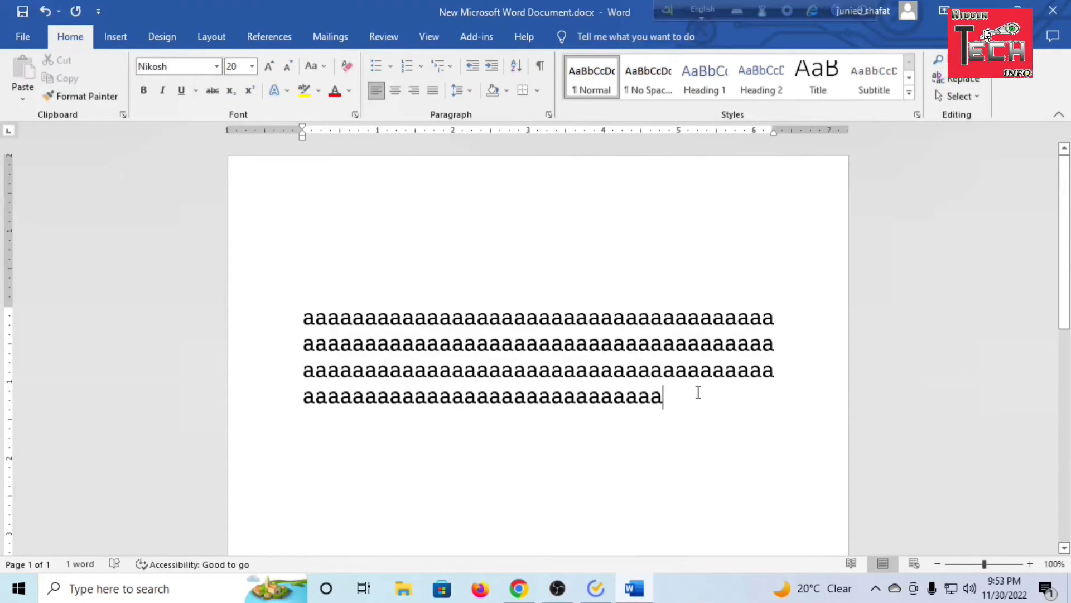
pyautogui.moveTo(643, 392); pyautogui.dragTo(302, 304)
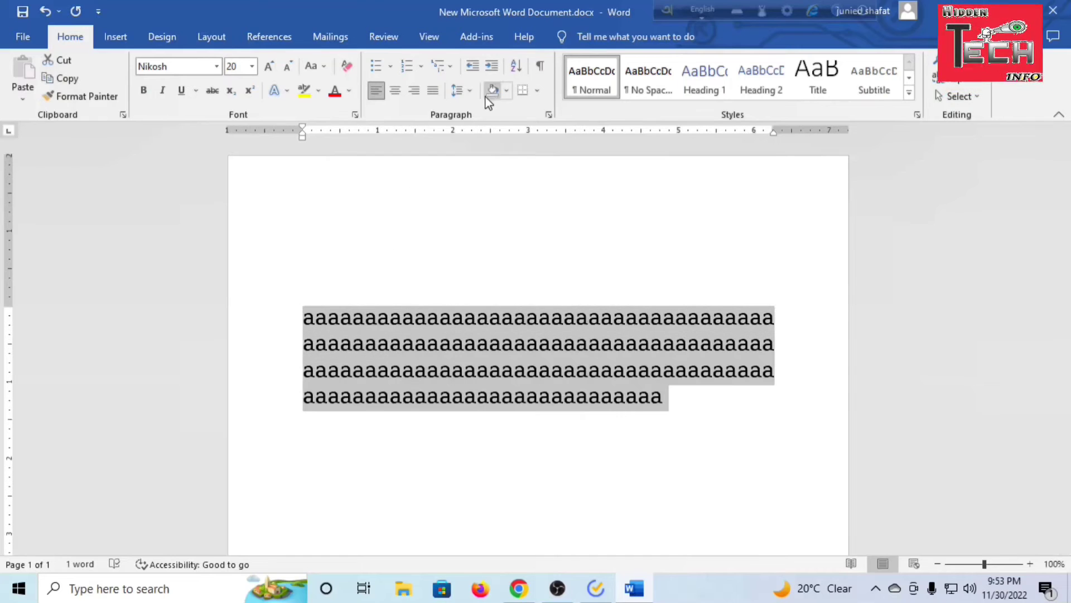
pyautogui.click(471, 96)
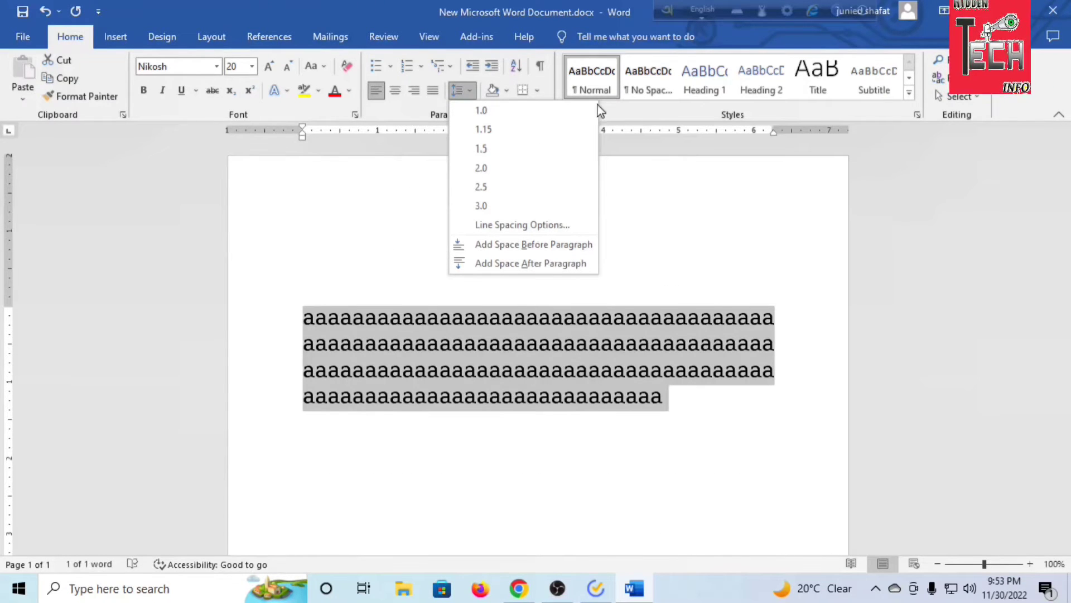
pyautogui.click(552, 96)
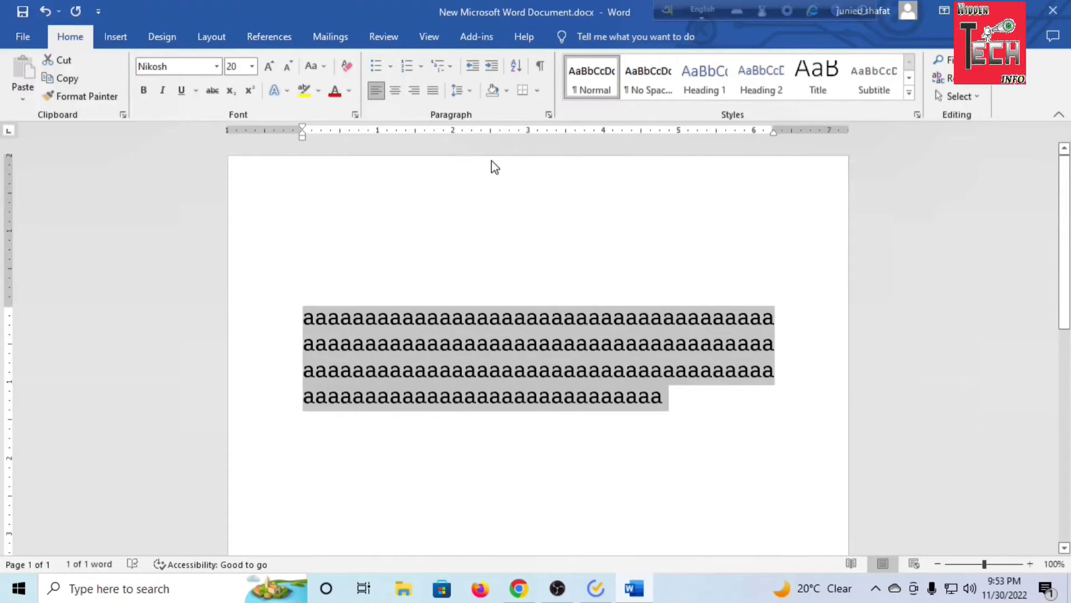
pyautogui.click(715, 415)
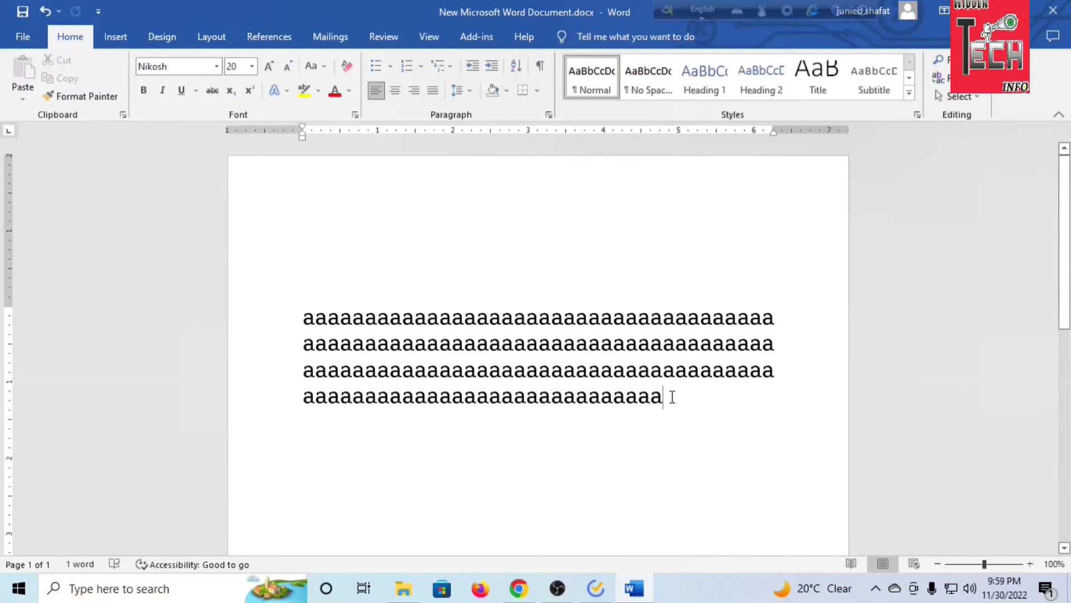
pyautogui.hotkey('ctrl', 'a')
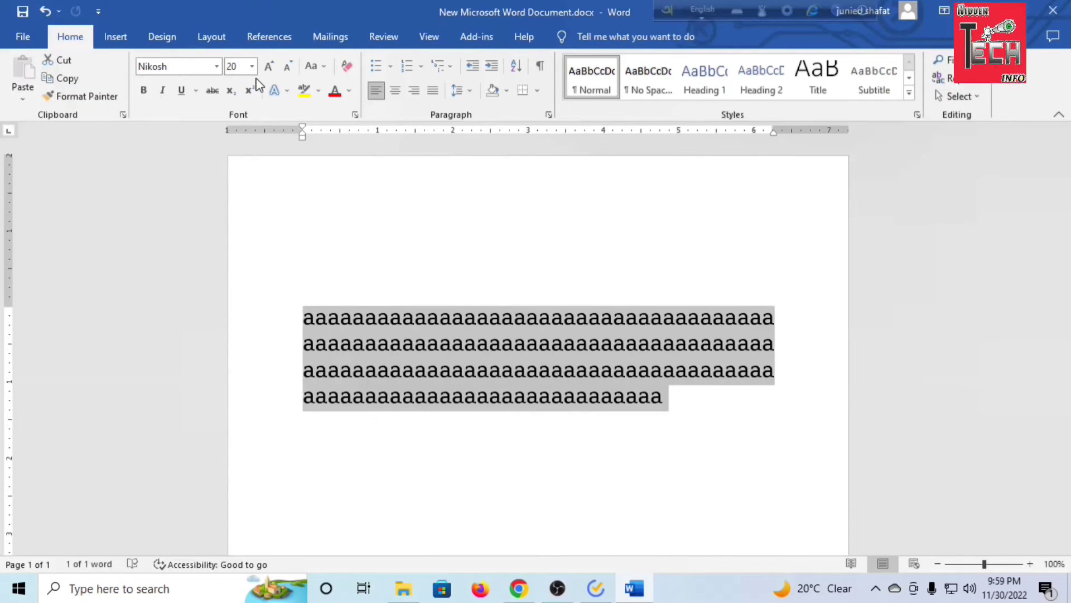
pyautogui.click(253, 67)
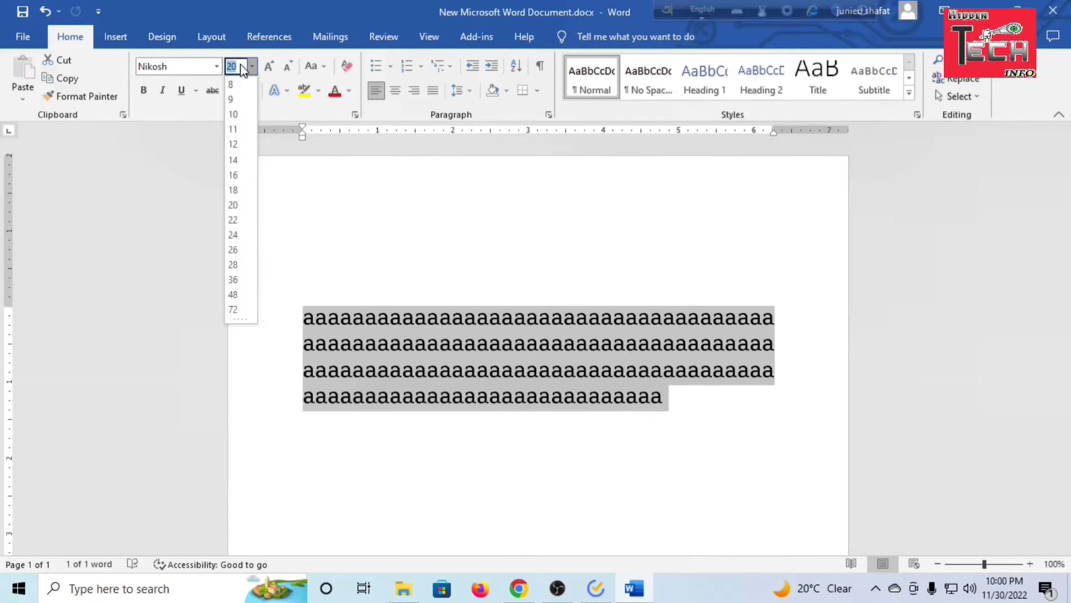
pyautogui.click(514, 332)
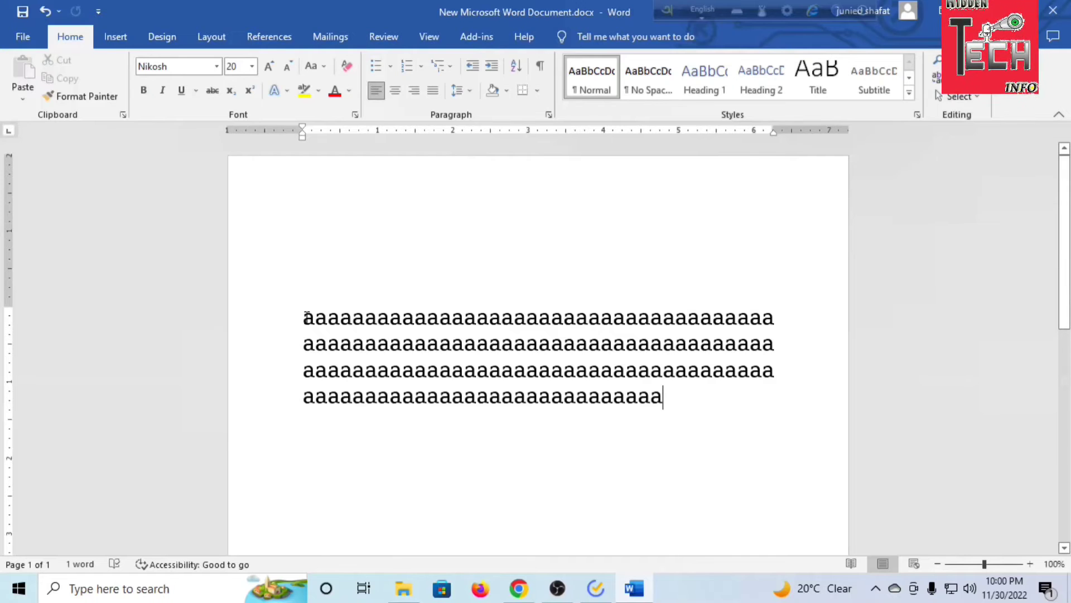
# Select all four lines of sample text and shrink their font size by five one-point steps
pyautogui.moveTo(306, 318); pyautogui.dragTo(668, 398)
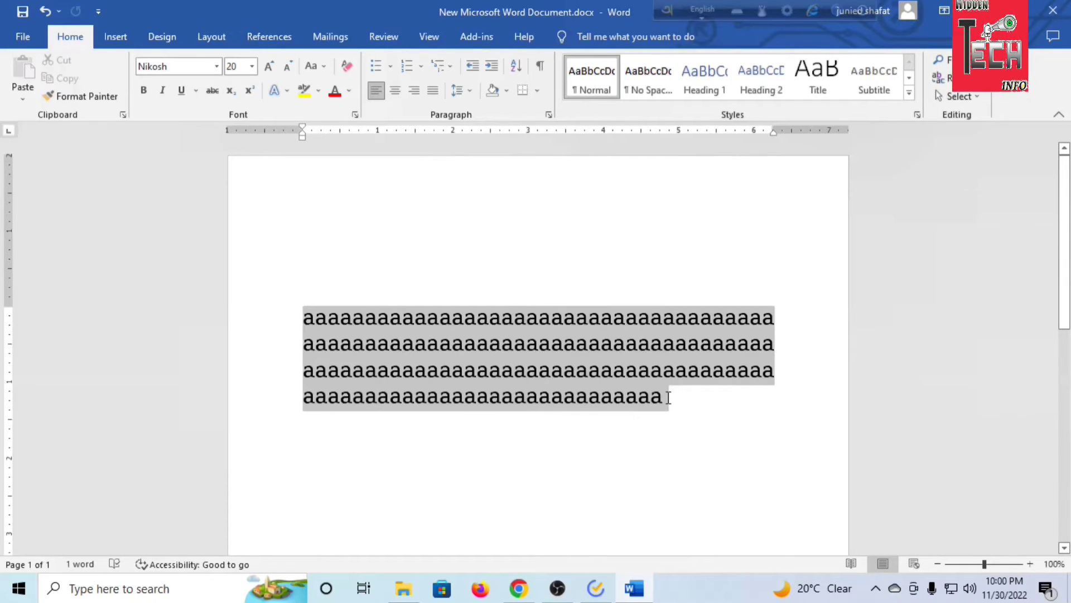
pyautogui.click(252, 66)
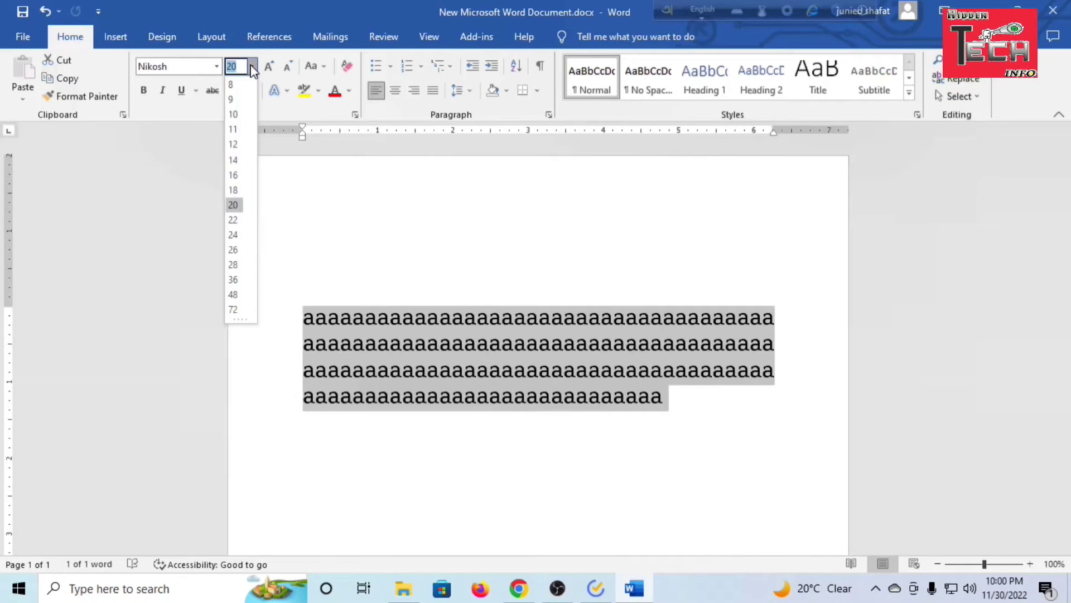
pyautogui.click(252, 66)
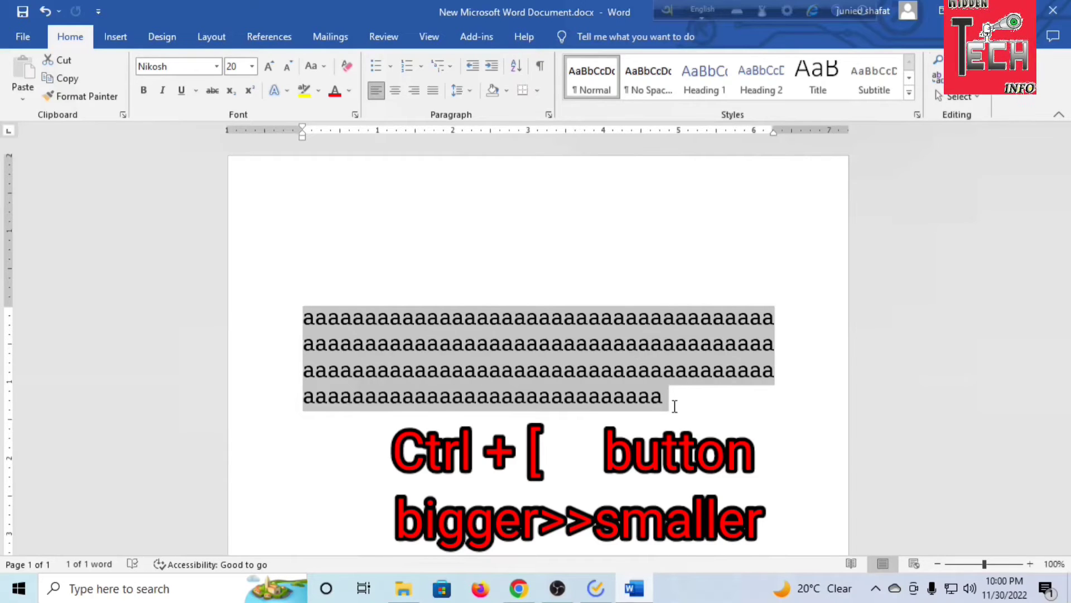
pyautogui.hotkey('ctrl', '[')
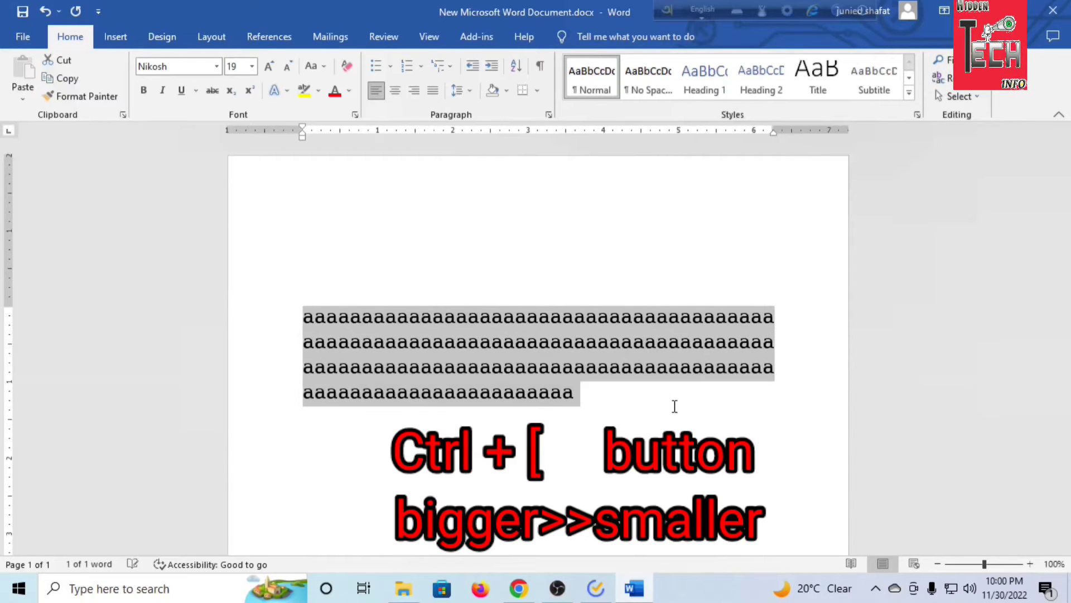
pyautogui.hotkey('ctrl', '[')
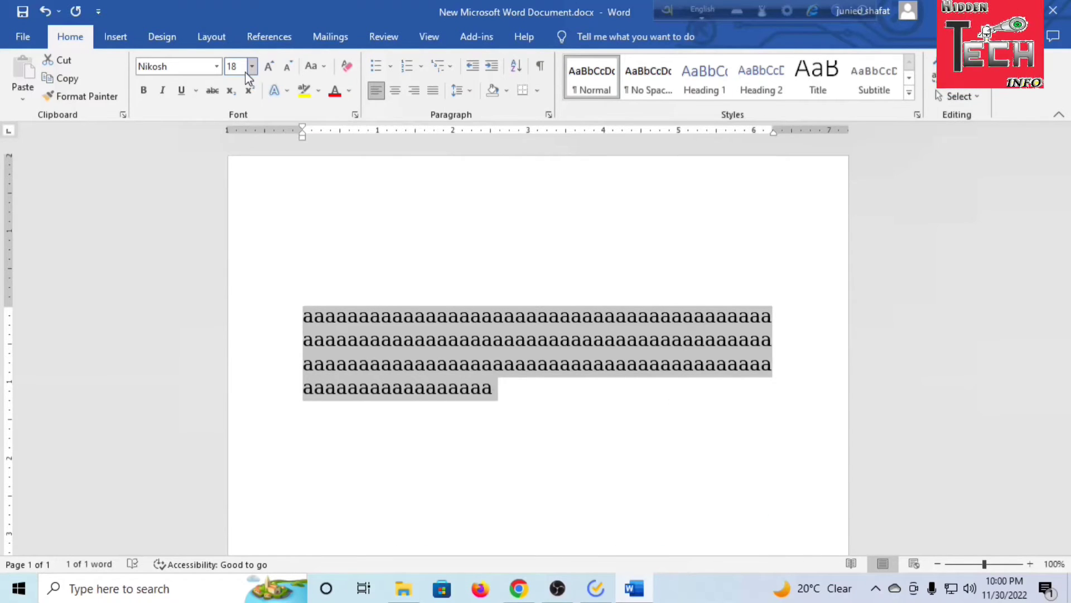
pyautogui.hotkey('ctrl', '[')
pyautogui.hotkey('ctrl', '[')
pyautogui.hotkey('ctrl', '[')
pyautogui.hotkey('ctrl', '[')
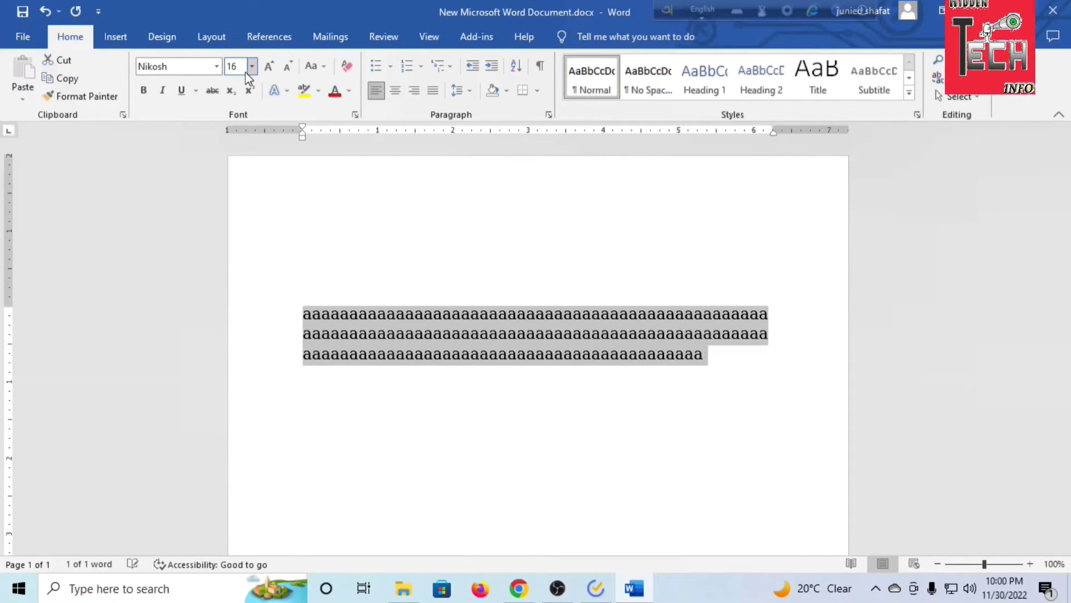
# Shrink the selected sample text to 13 pt, and enlarge it again in one-point steps up to 30 pt
pyautogui.hotkey('ctrl', '[')
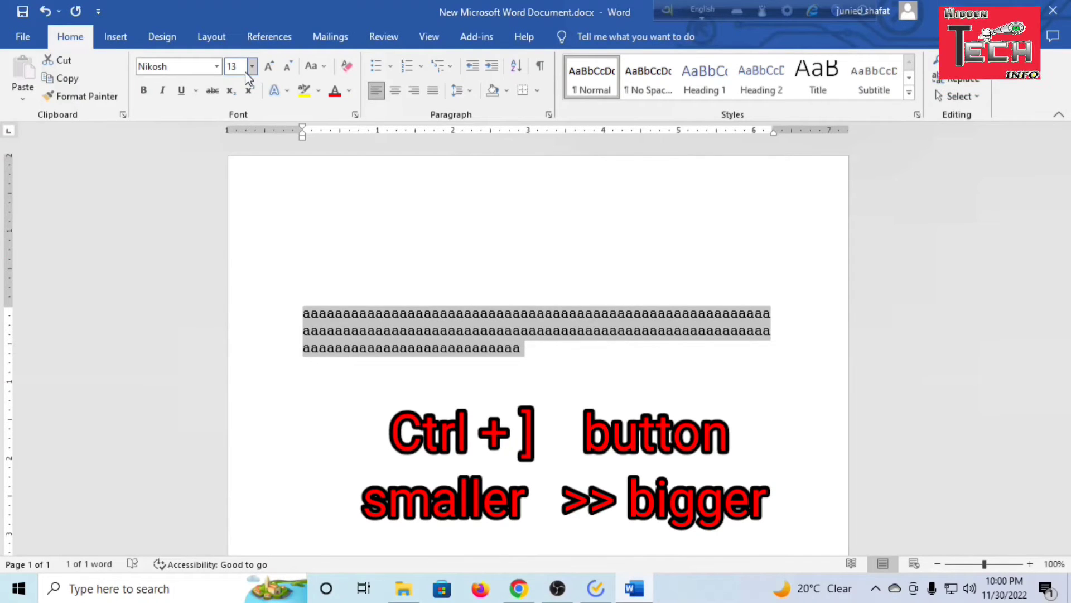
pyautogui.hotkey('ctrl', ']')
pyautogui.hotkey('ctrl', ']')
pyautogui.hotkey('ctrl', ']')
pyautogui.hotkey('ctrl', ']')
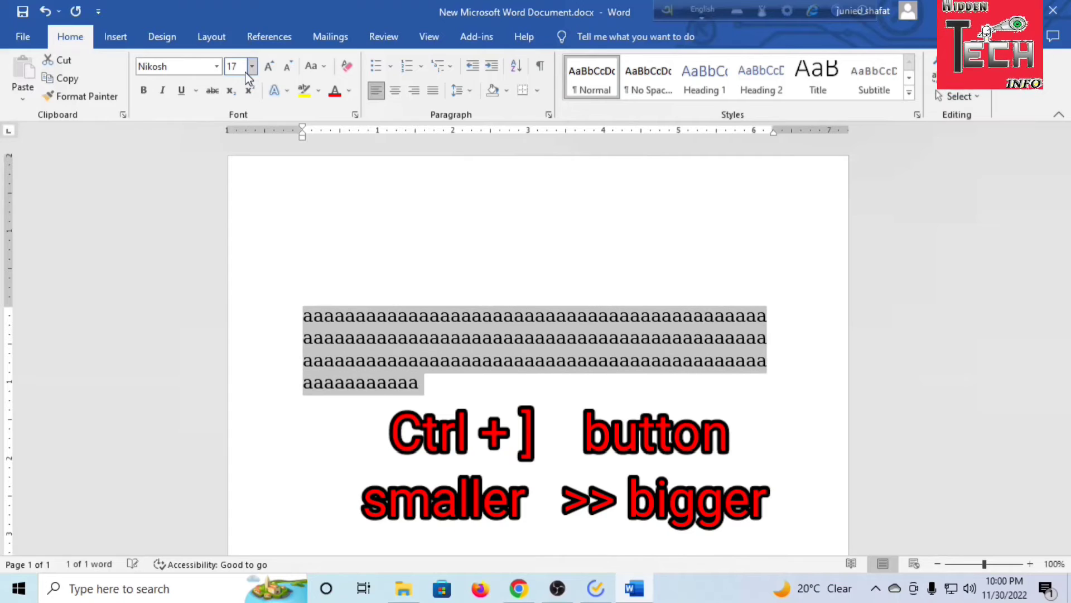
pyautogui.hotkey('ctrl', ']')
pyautogui.hotkey('ctrl', ']')
pyautogui.hotkey('ctrl', ']')
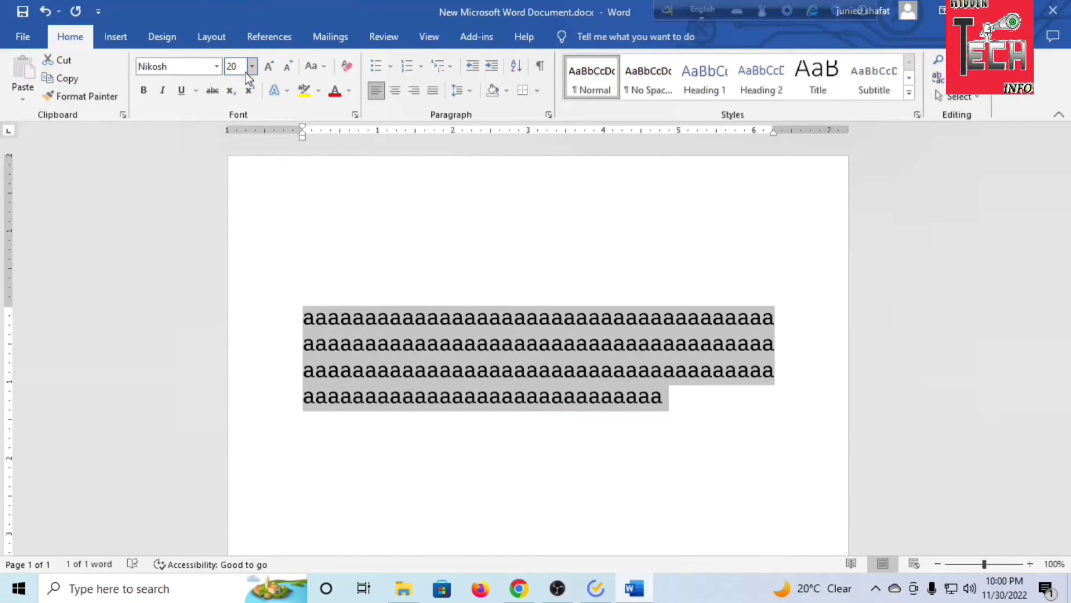
pyautogui.hotkey('ctrl', ']')
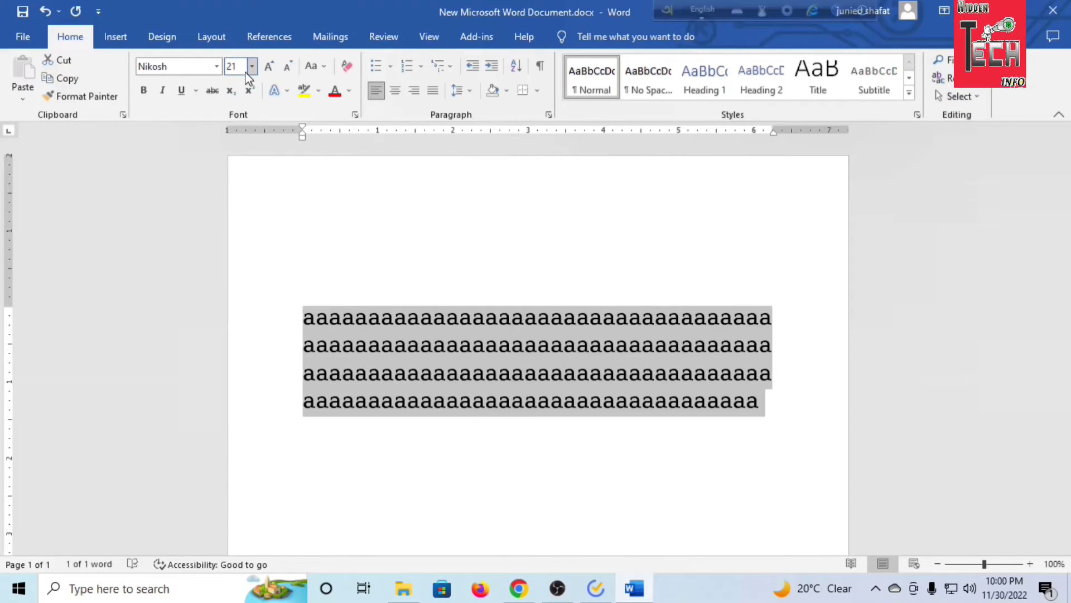
pyautogui.hotkey('ctrl', ']')
pyautogui.hotkey('ctrl', ']')
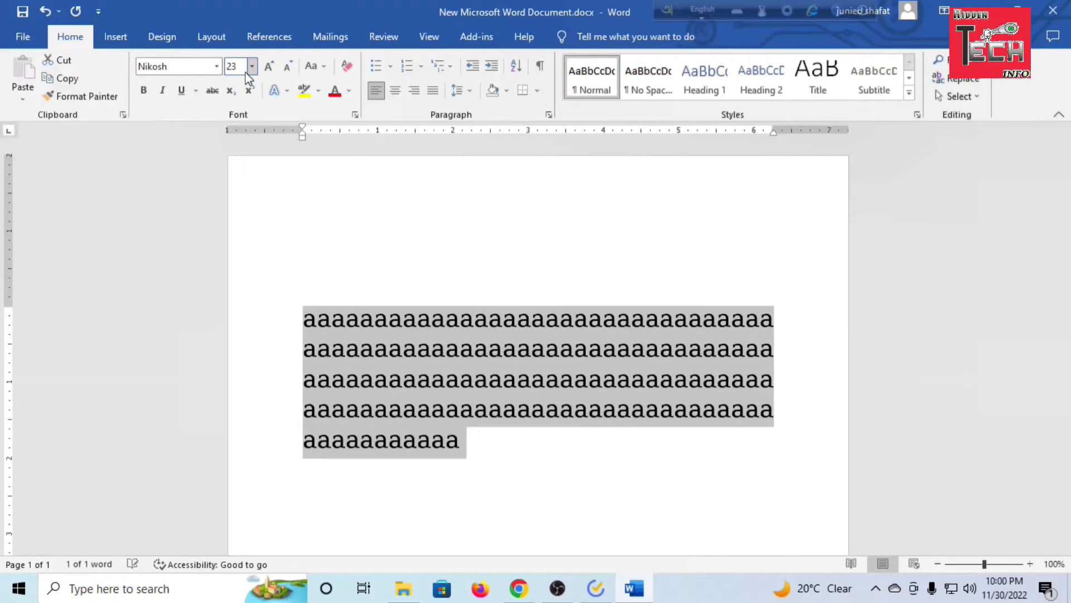
pyautogui.hotkey('ctrl', ']')
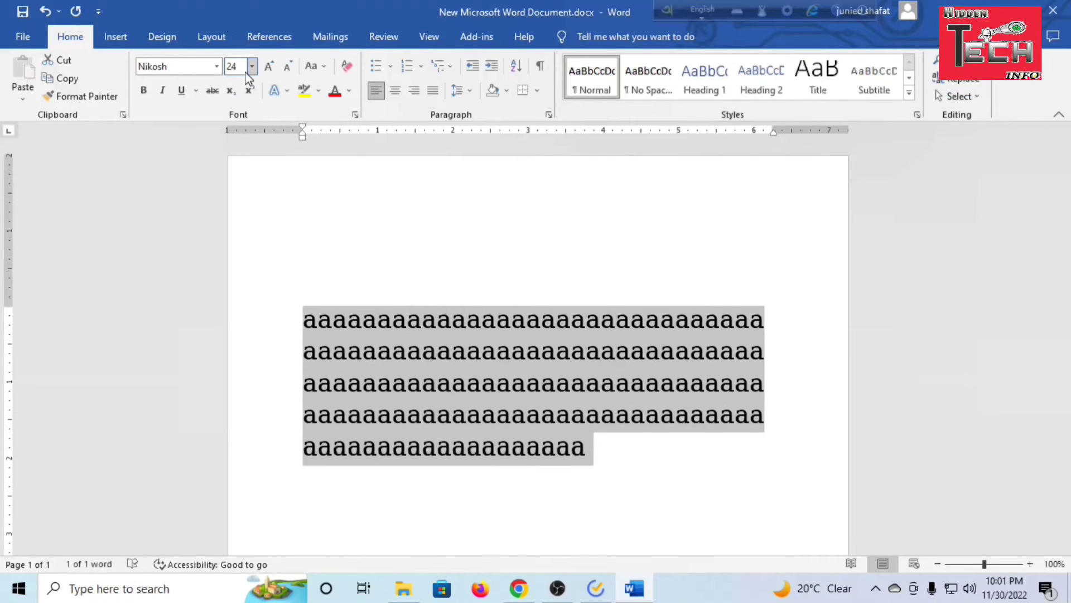
pyautogui.hotkey('ctrl', ']')
pyautogui.hotkey('ctrl', ']')
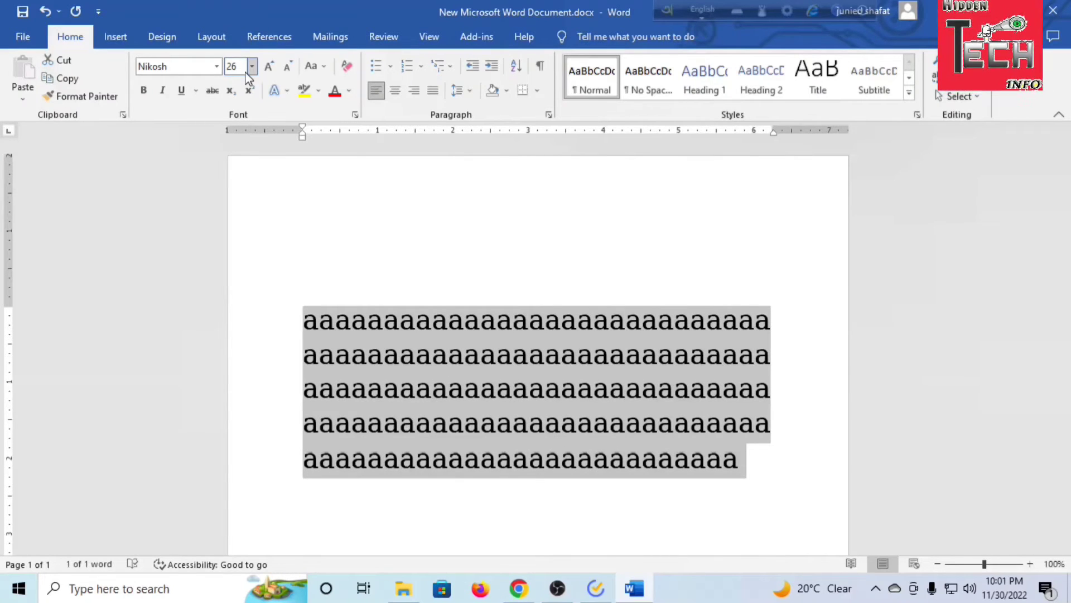
pyautogui.hotkey('ctrl', ']')
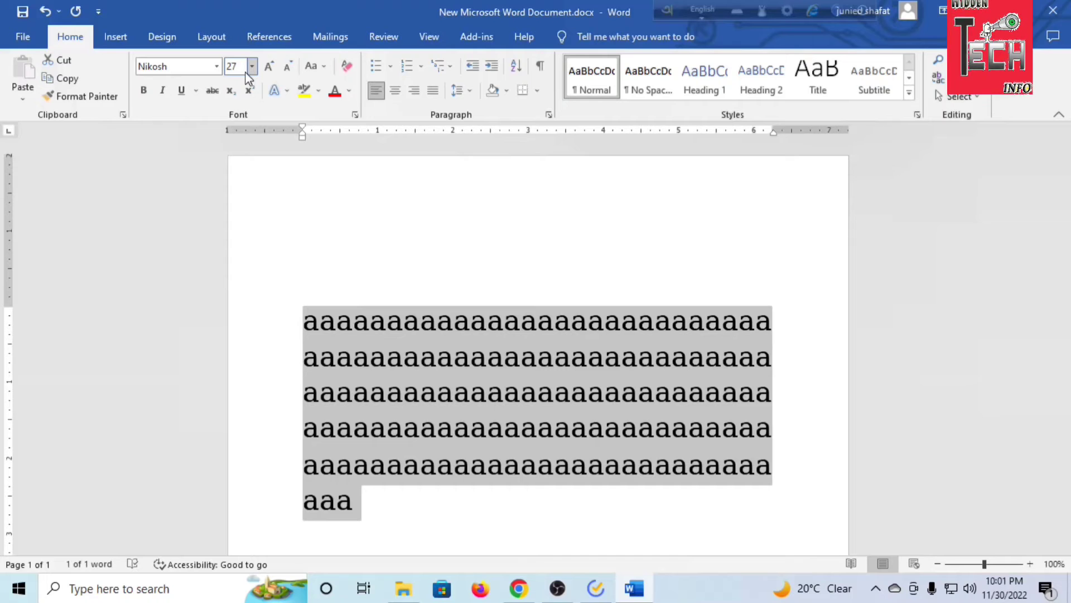
pyautogui.hotkey('ctrl', ']')
pyautogui.hotkey('ctrl', ']')
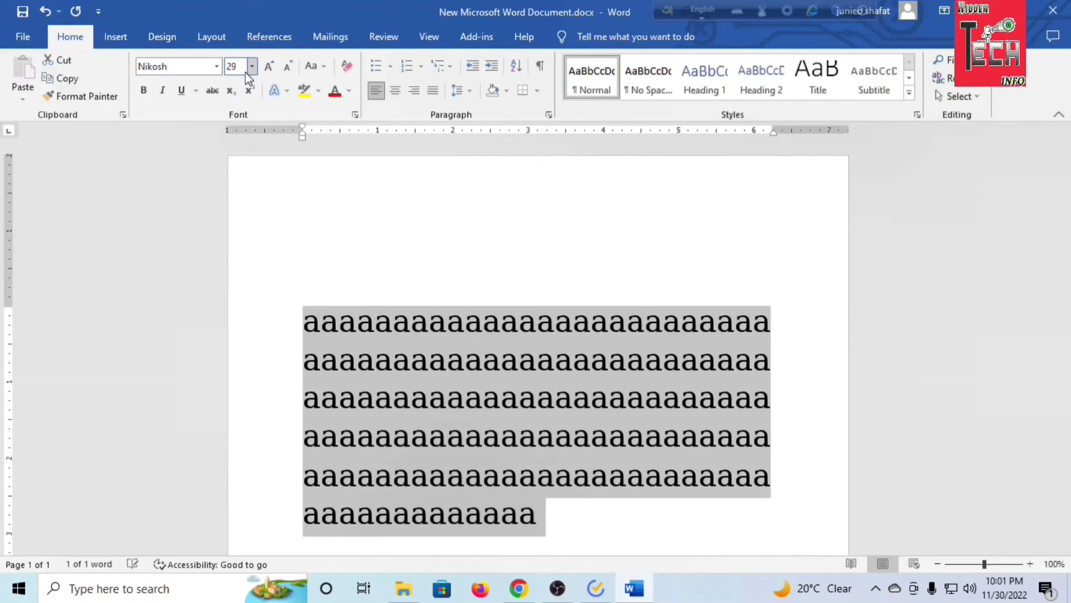
pyautogui.hotkey('ctrl', ']')
pyautogui.hotkey('ctrl', ']')
pyautogui.hotkey('ctrl', '[')
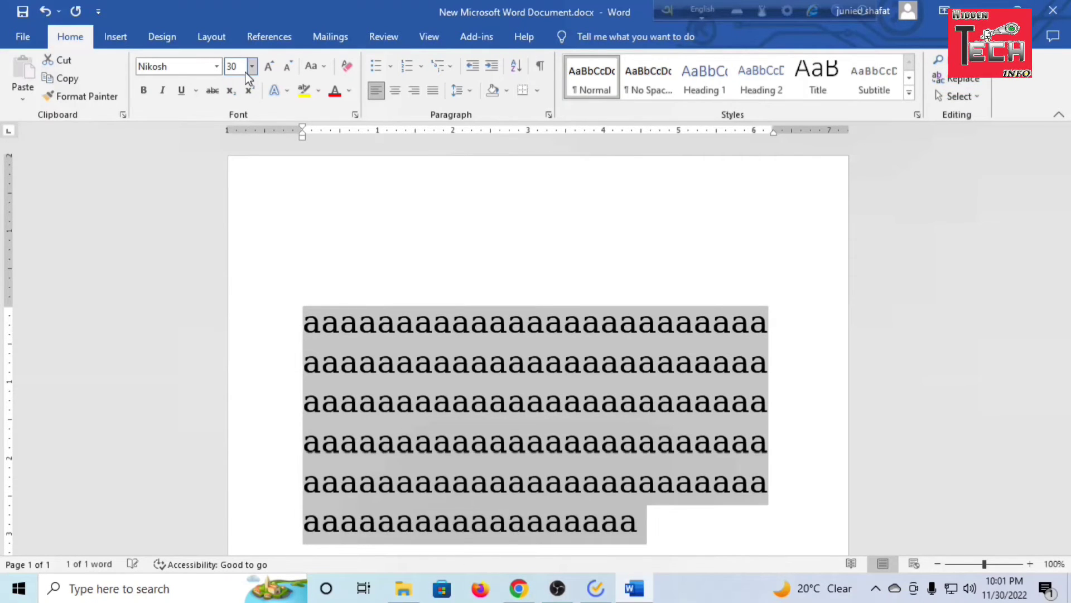
# Shrink the selected sample text in one-point steps down to 20 pt
pyautogui.hotkey('ctrl', '[')
pyautogui.hotkey('ctrl', '[')
pyautogui.hotkey('ctrl', '[')
pyautogui.hotkey('ctrl', '[')
pyautogui.hotkey('ctrl', '[')
pyautogui.hotkey('ctrl', '[')
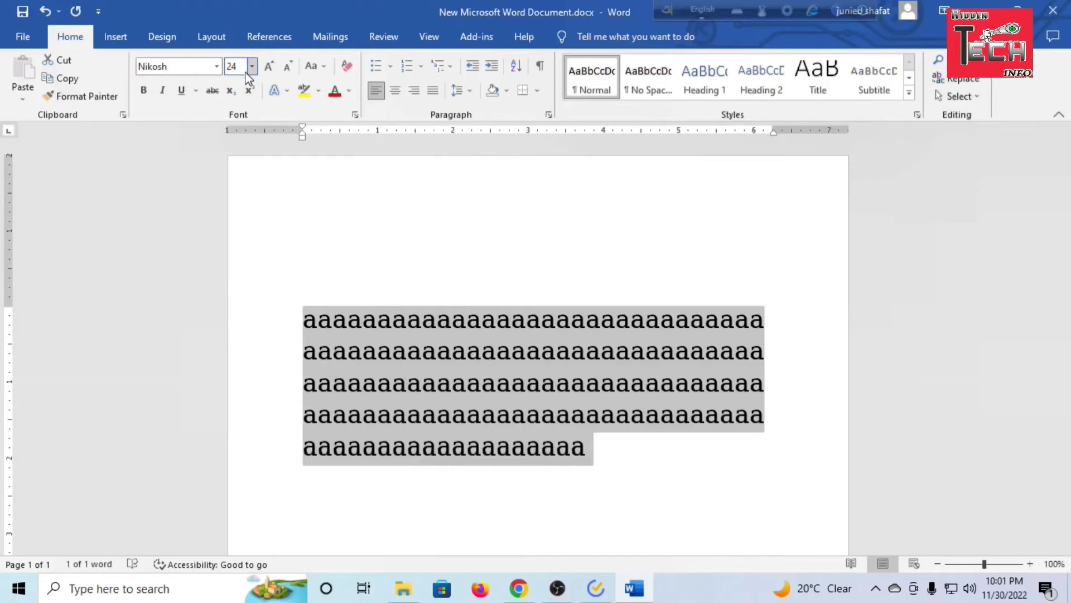
pyautogui.hotkey('ctrl', '[')
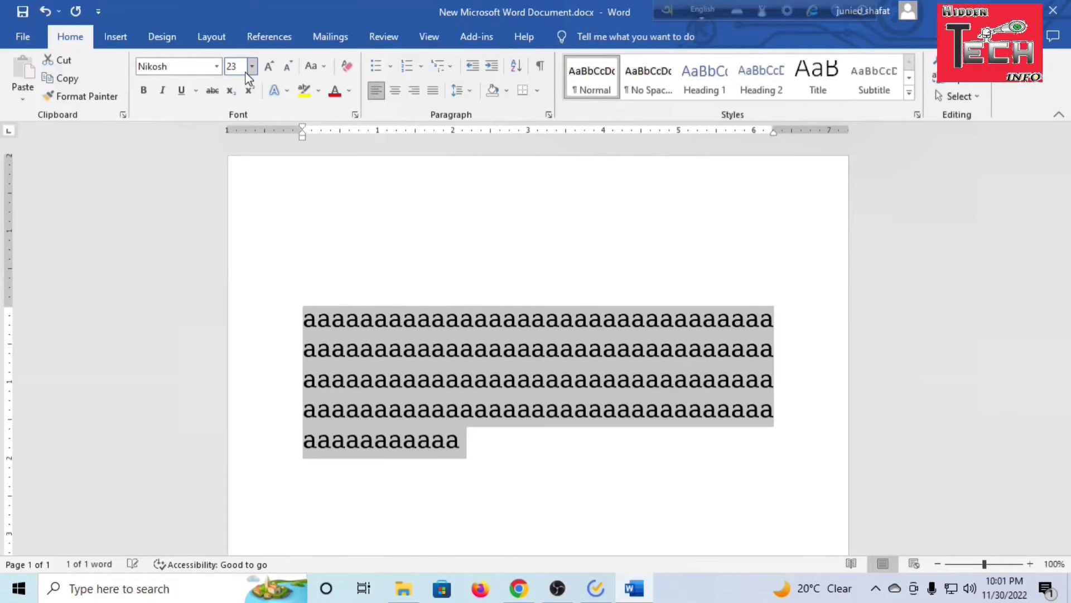
pyautogui.hotkey('ctrl', '[')
pyautogui.hotkey('ctrl', '[')
pyautogui.hotkey('ctrl', '[')
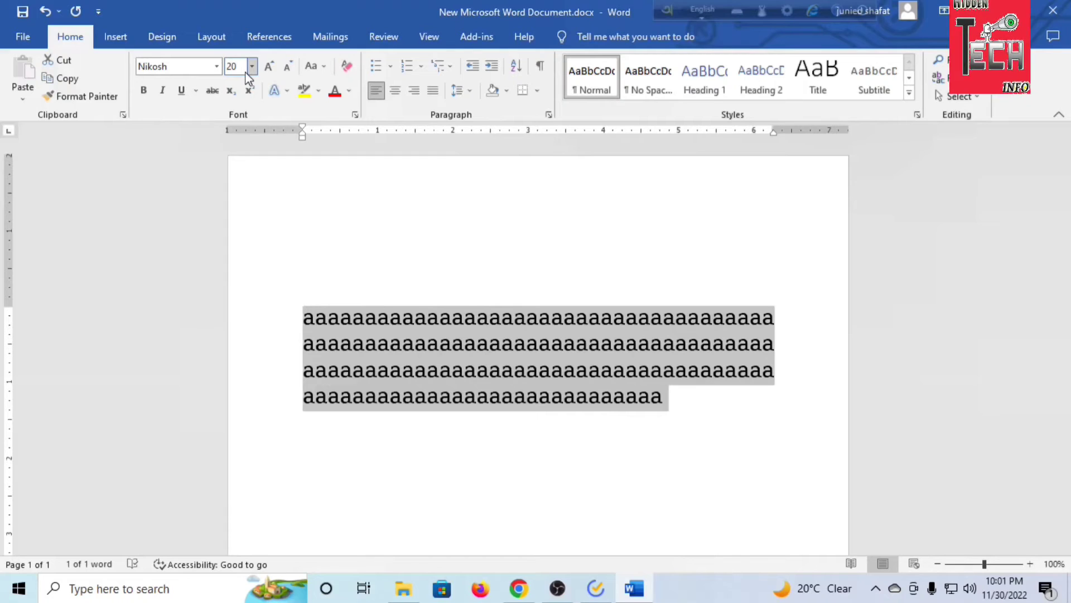
# Enlarge the selected sample text in one-point steps to 22 pt and deselect it
pyautogui.hotkey('ctrl', ']')
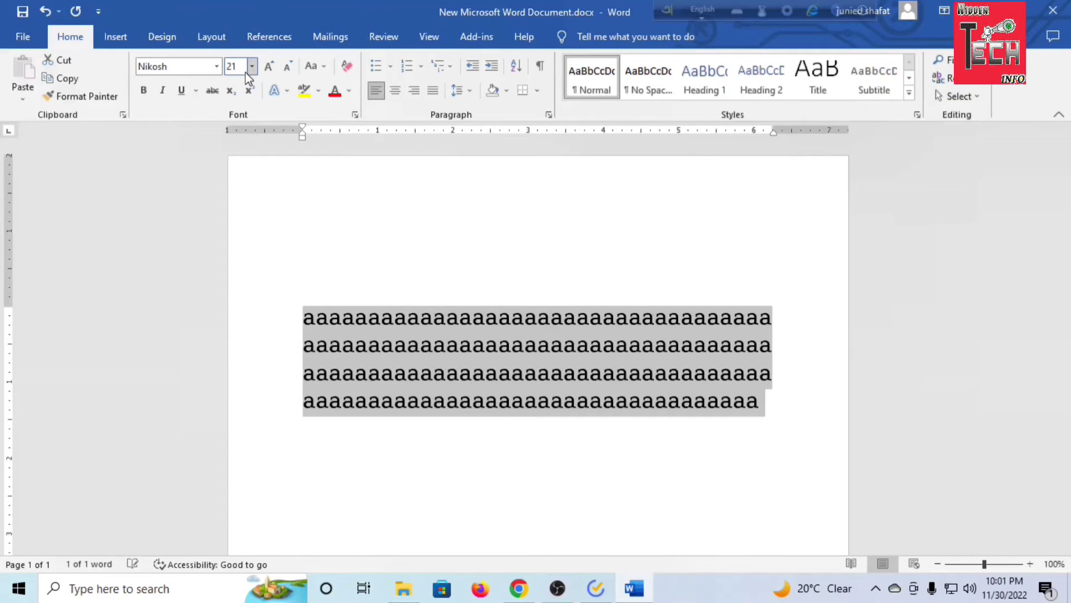
pyautogui.hotkey('ctrl', ']')
pyautogui.click(483, 450)
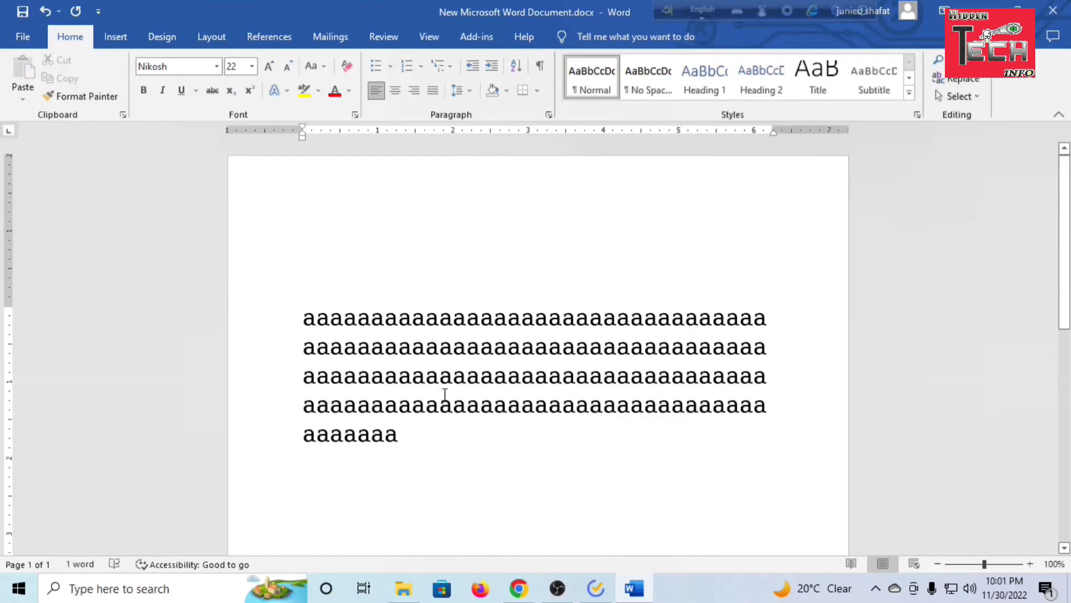
pyautogui.moveTo(416, 434); pyautogui.dragTo(294, 316)
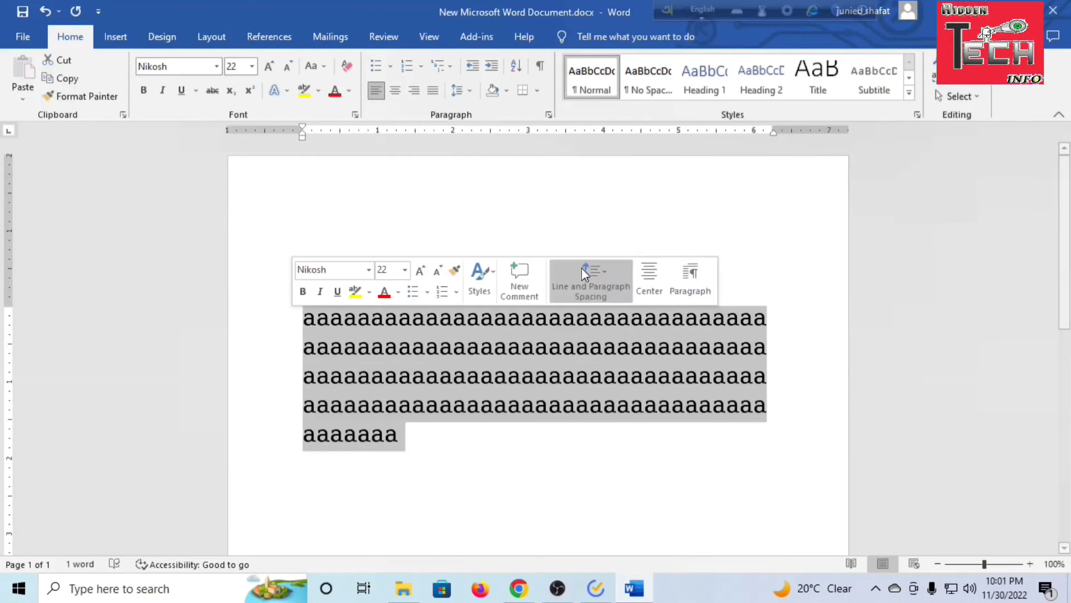
pyautogui.click(549, 318)
pyautogui.moveTo(413, 435); pyautogui.dragTo(304, 316)
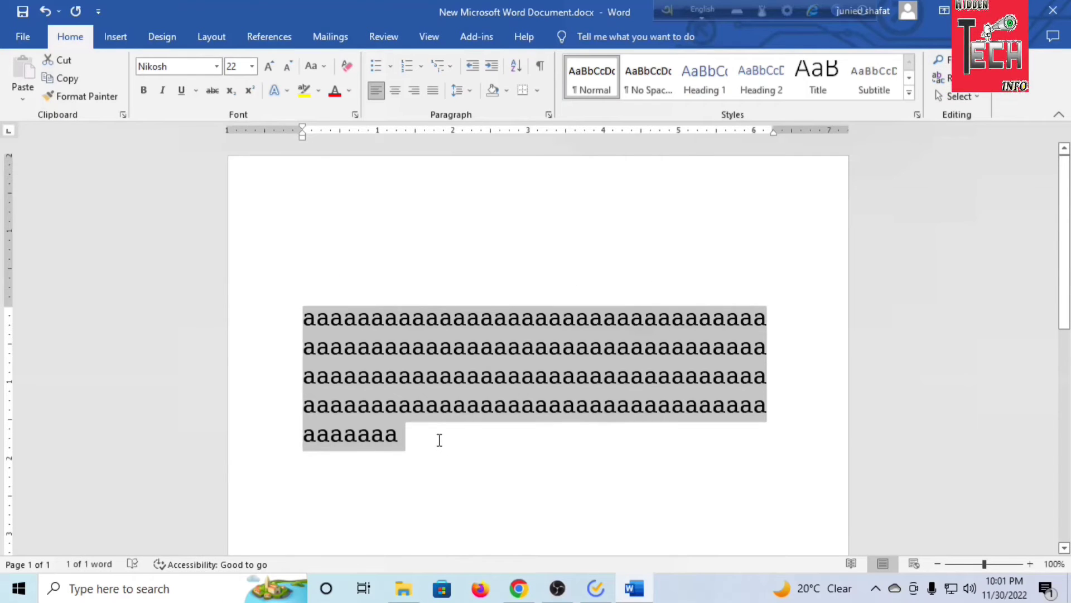
pyautogui.click(439, 441)
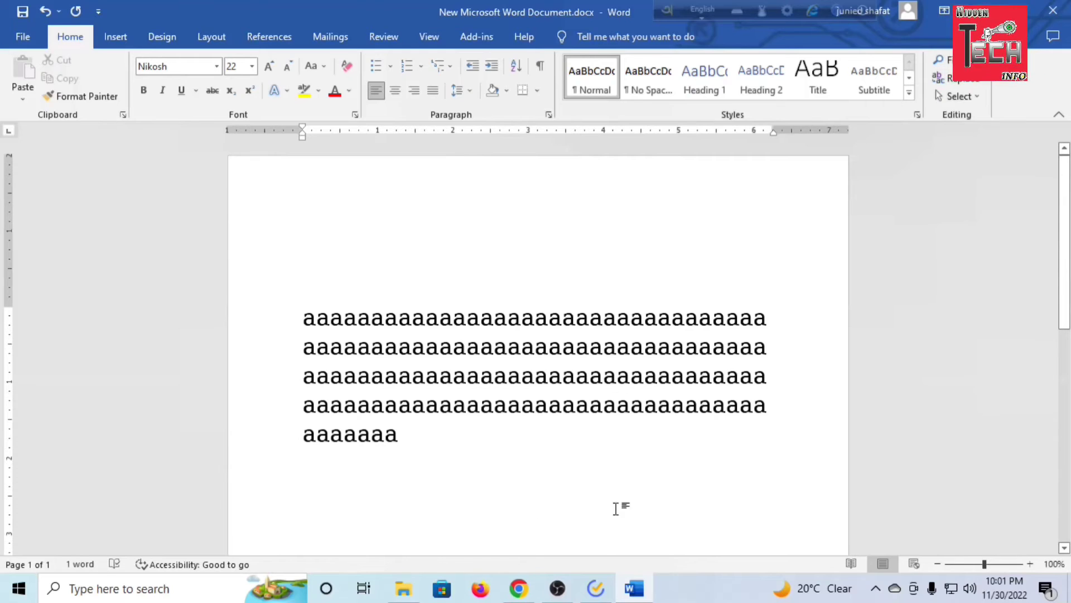
# Switch to TickTick, mark the topmost inbox task as complete, and return to the Word document
pyautogui.click(596, 588)
pyautogui.click(460, 211)
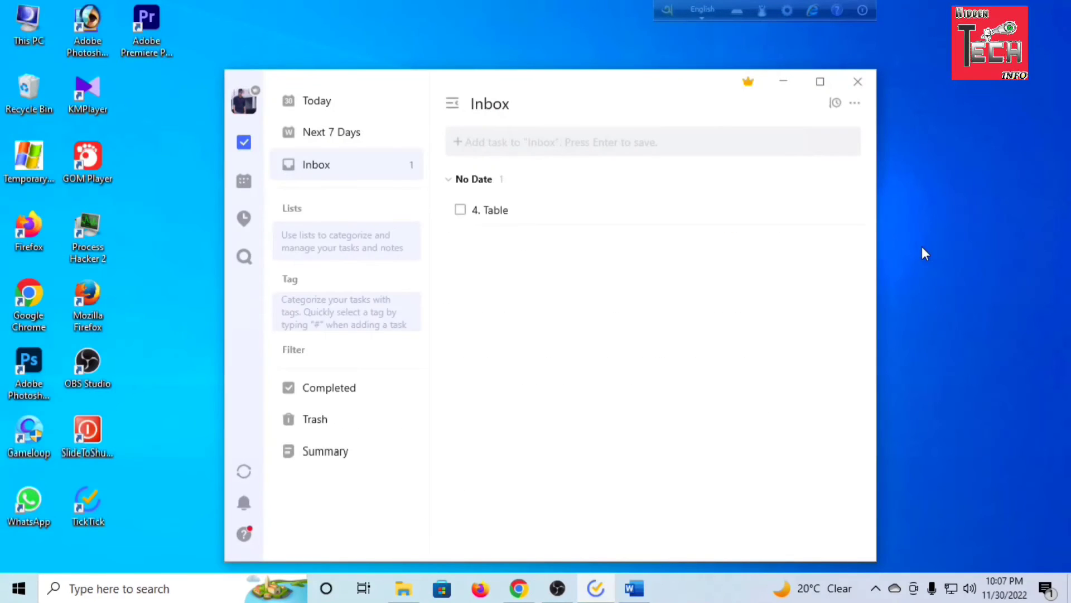
pyautogui.click(787, 82)
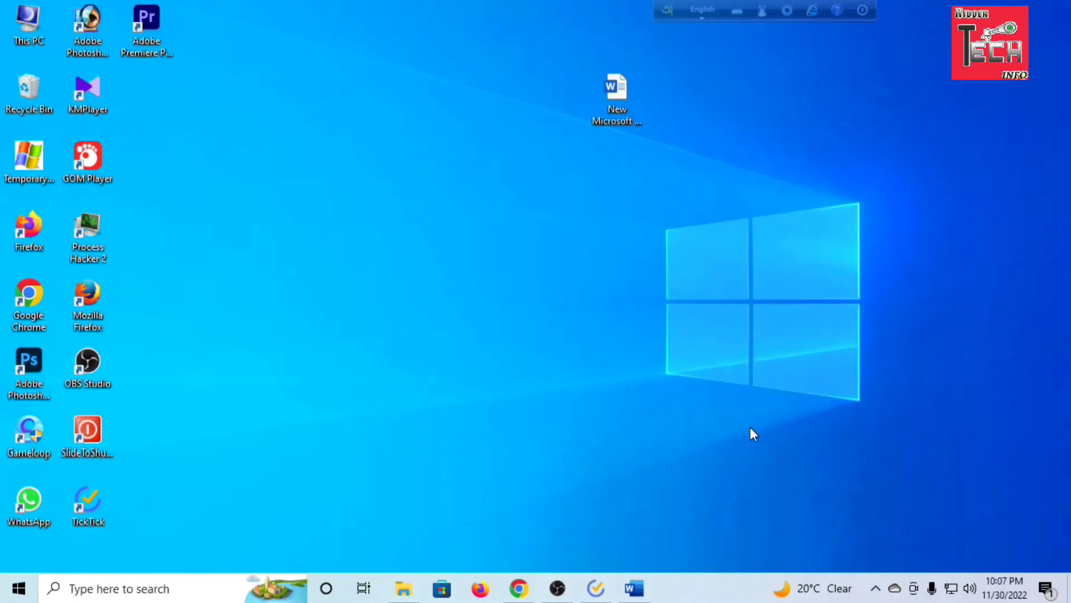
pyautogui.click(634, 588)
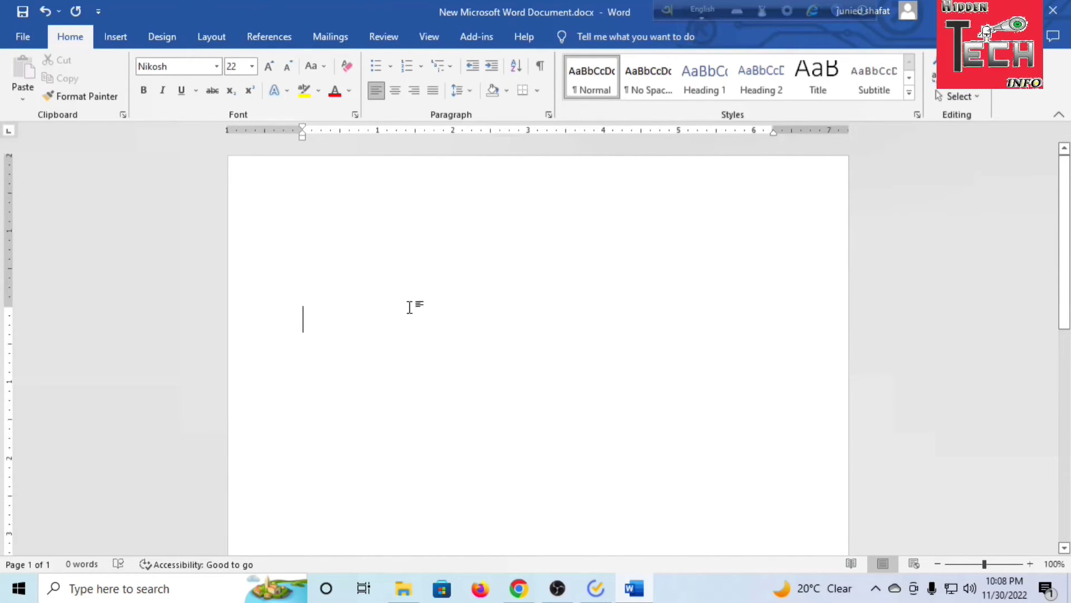
# Insert a table with 4 columns and 5 rows into the empty document, specifying its size in the Insert Table dialog
pyautogui.click(120, 36)
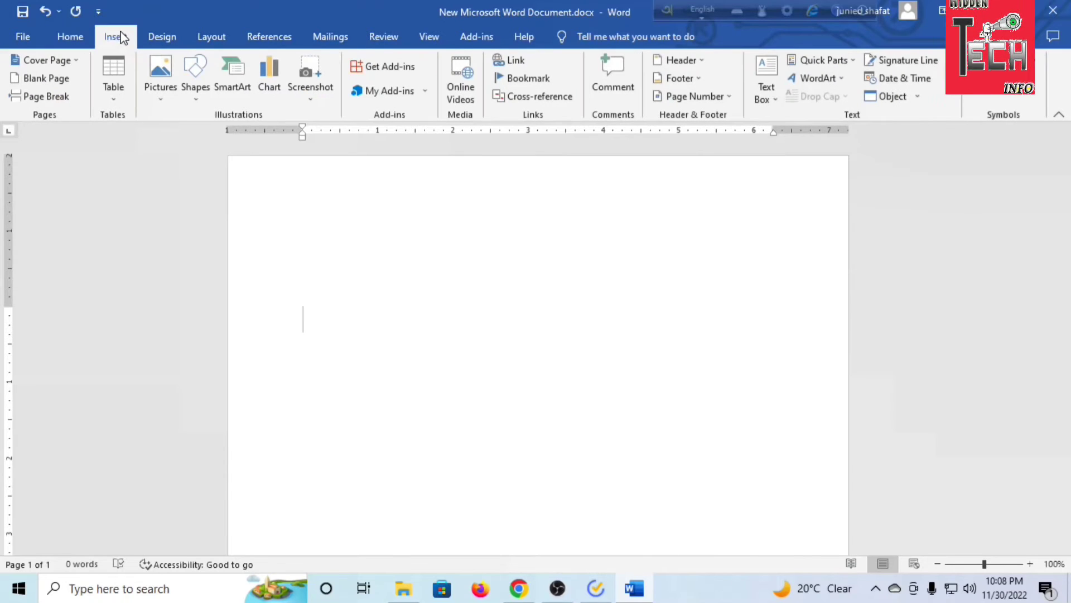
pyautogui.click(109, 92)
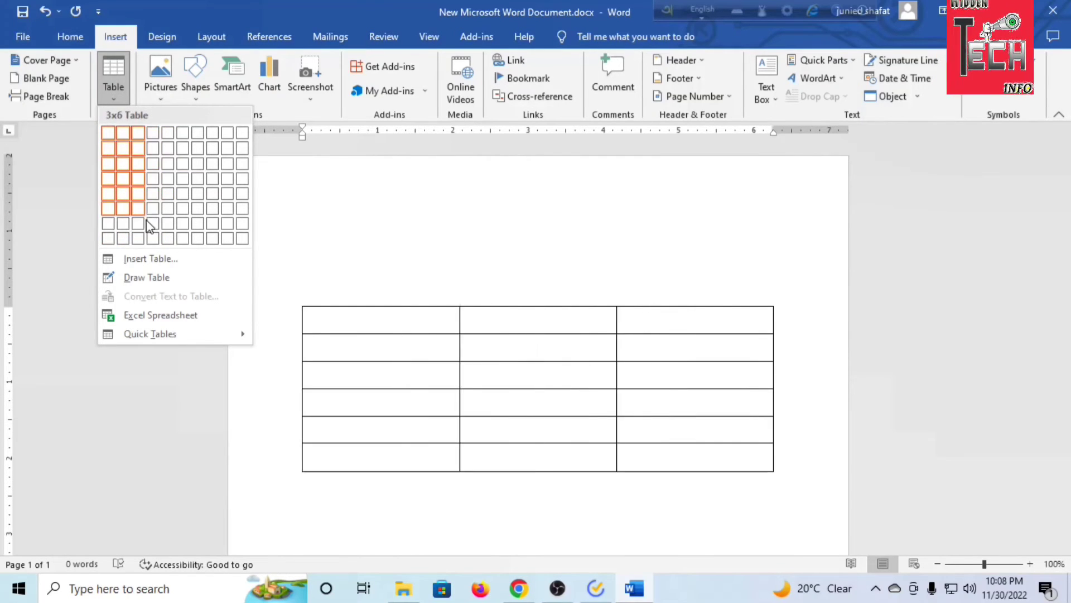
pyautogui.click(160, 259)
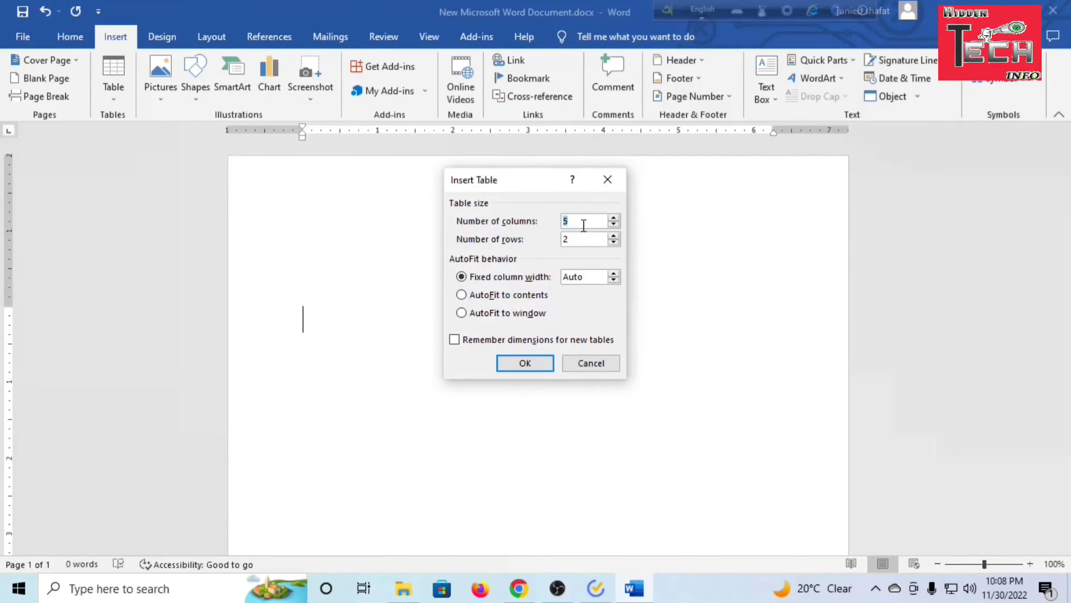
pyautogui.write('4')
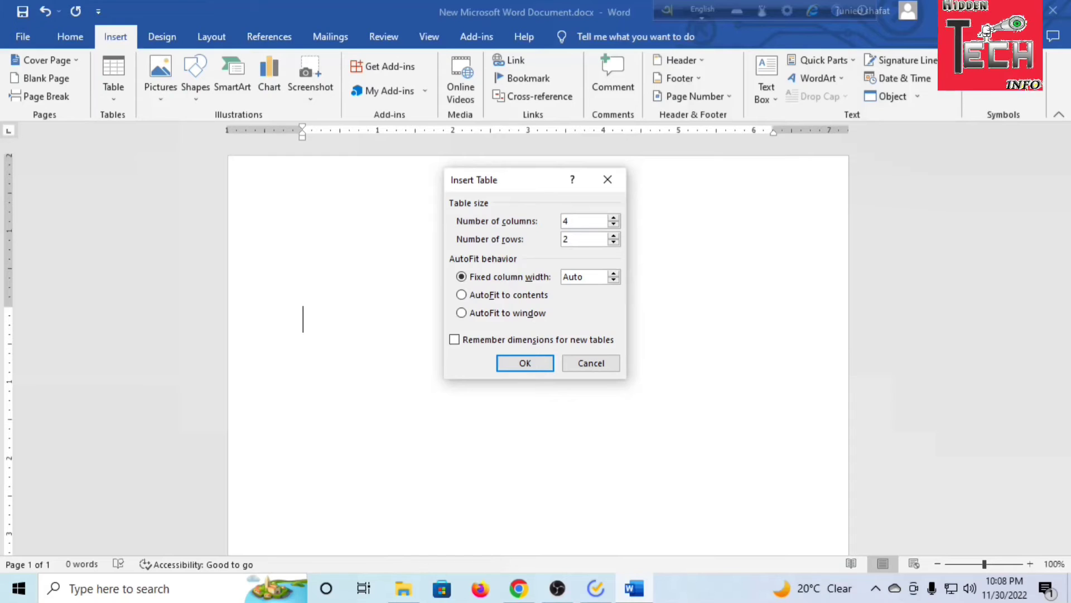
pyautogui.press('Tab')
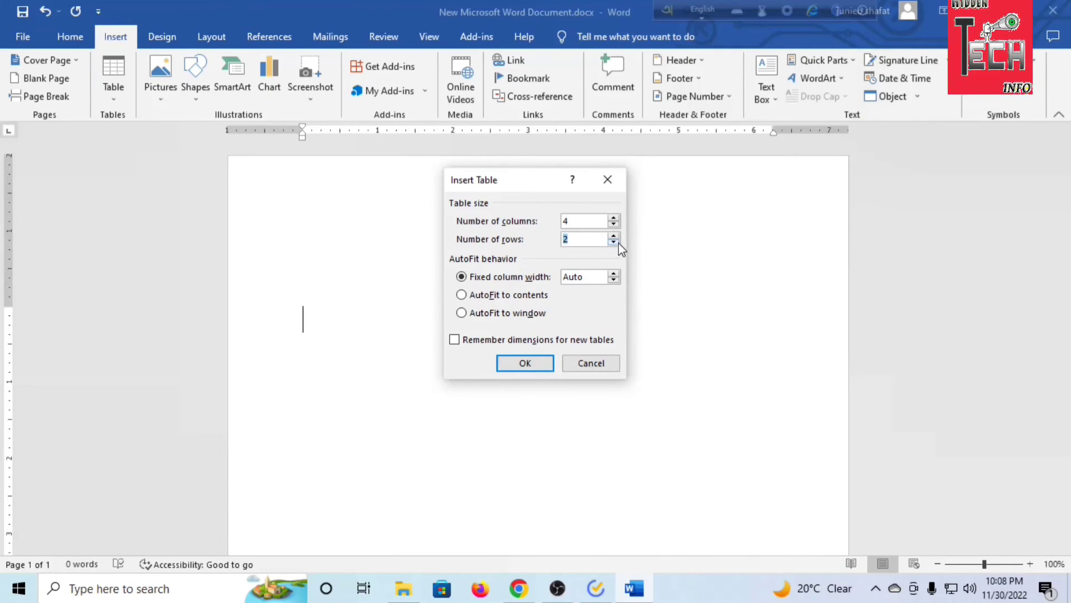
pyautogui.write('5')
pyautogui.click(510, 364)
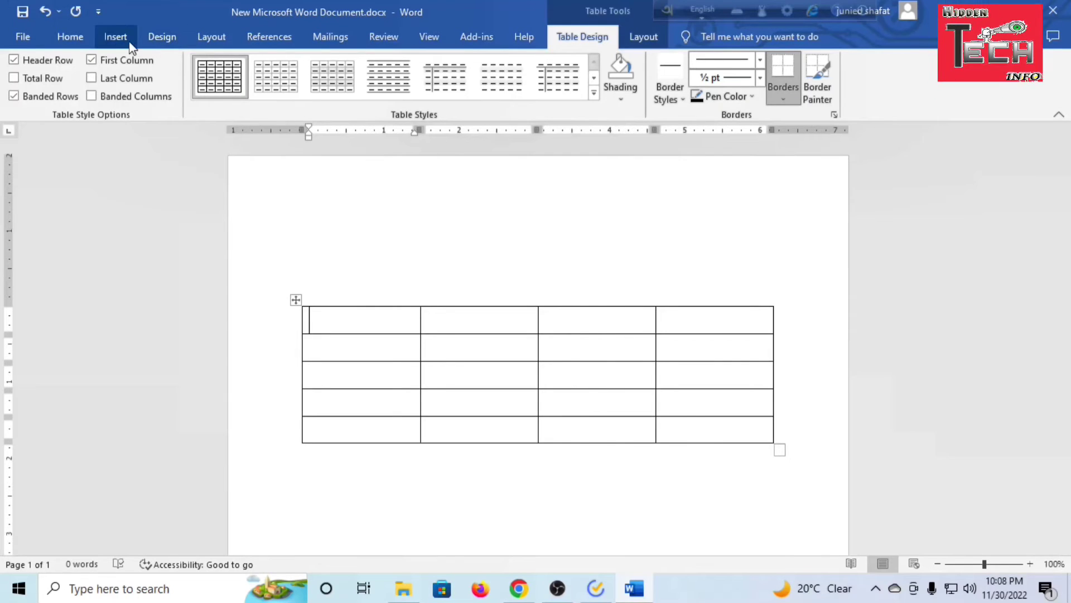
# Enter the sample text "aaaaa" in the first cell of the table
pyautogui.click(70, 37)
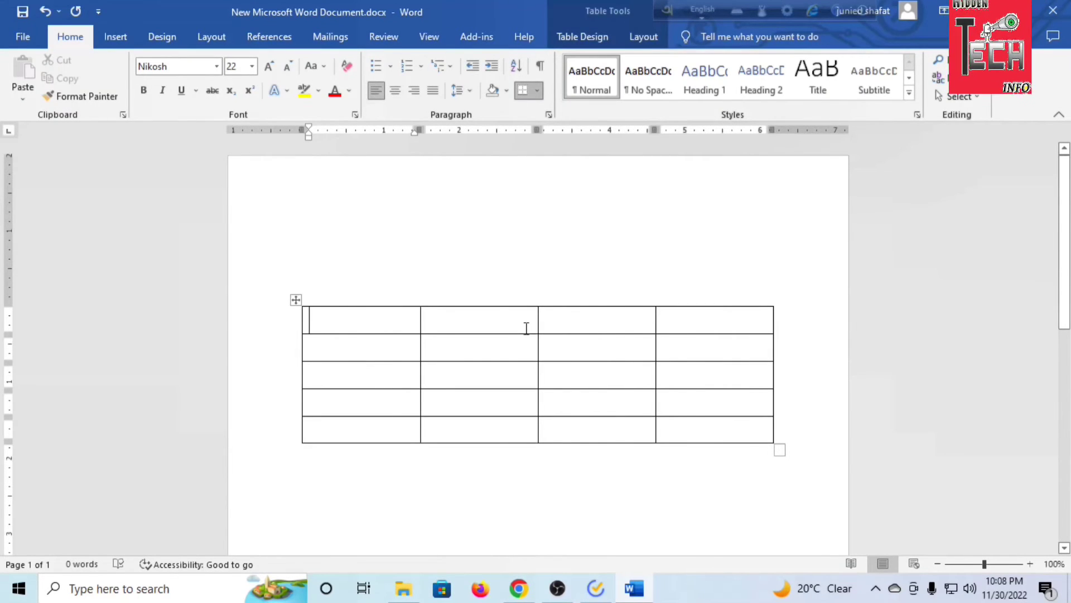
pyautogui.write('aaaaa')
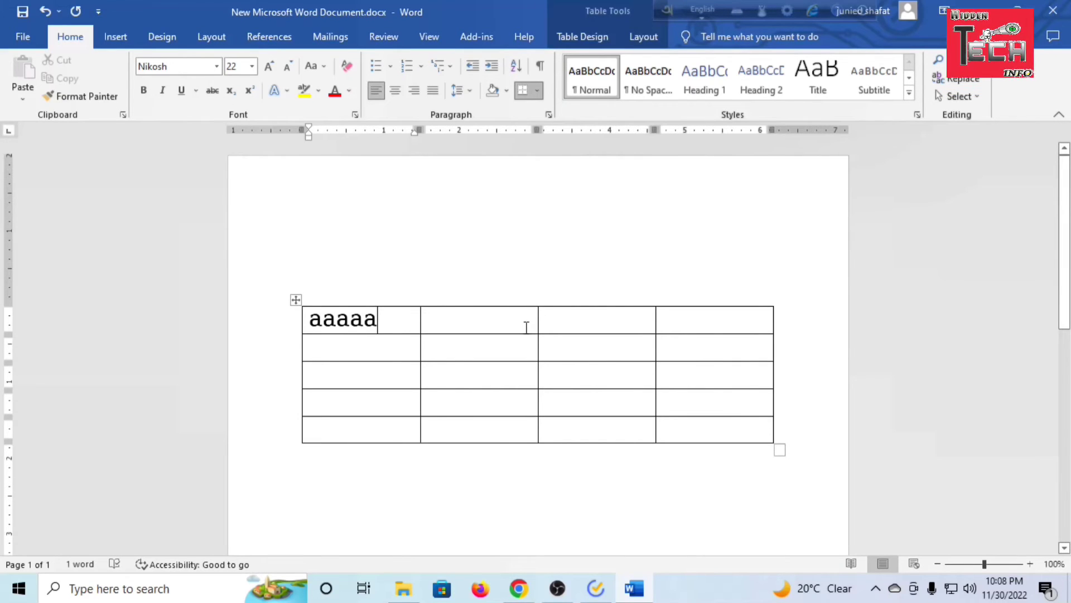
pyautogui.moveTo(379, 319); pyautogui.dragTo(315, 321)
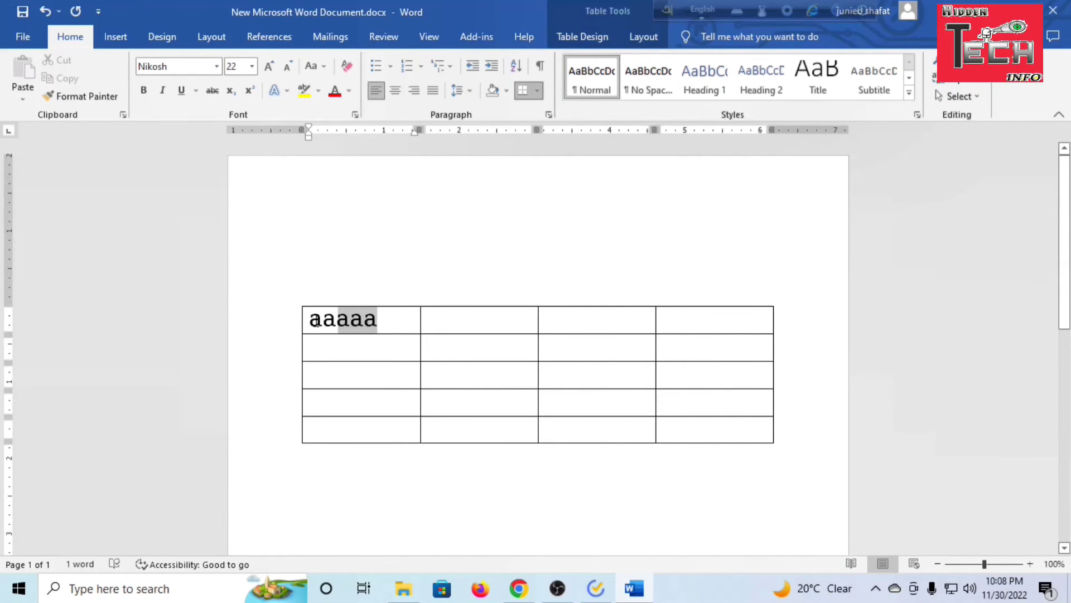
pyautogui.click(390, 352)
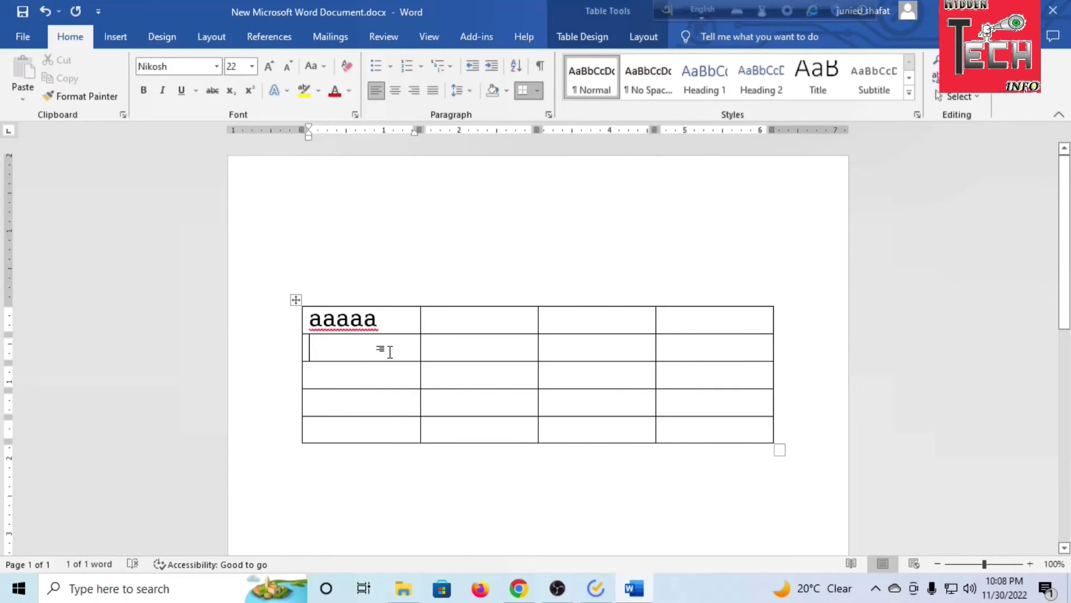
pyautogui.click(408, 326)
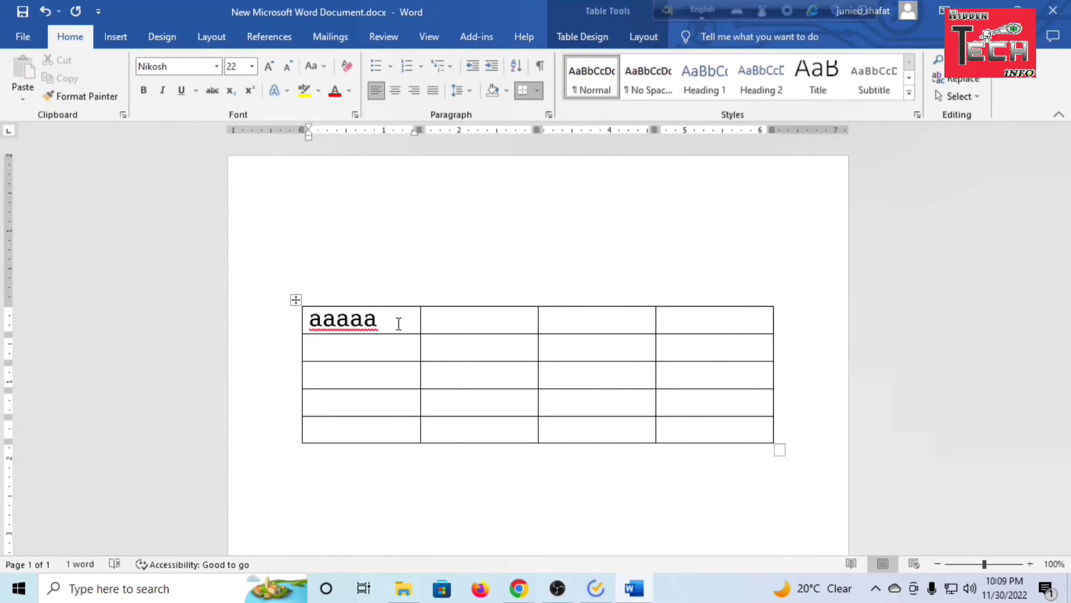
# Replace the first cell's text with the heading "Sl no" and move to the second cell of the header row
pyautogui.moveTo(398, 323); pyautogui.dragTo(304, 323)
pyautogui.write('Sl')
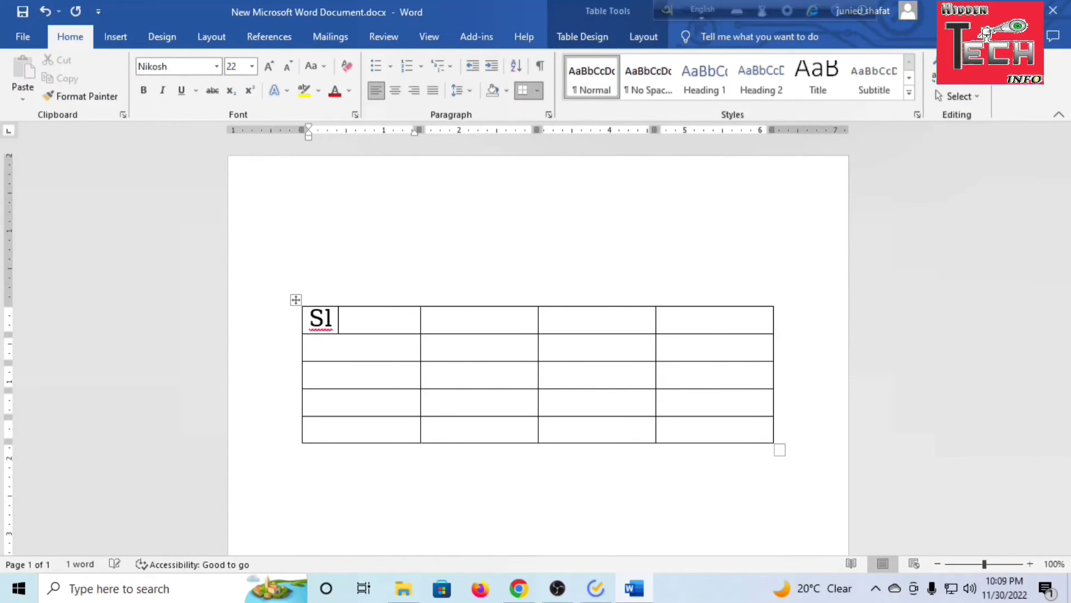
pyautogui.write(' no')
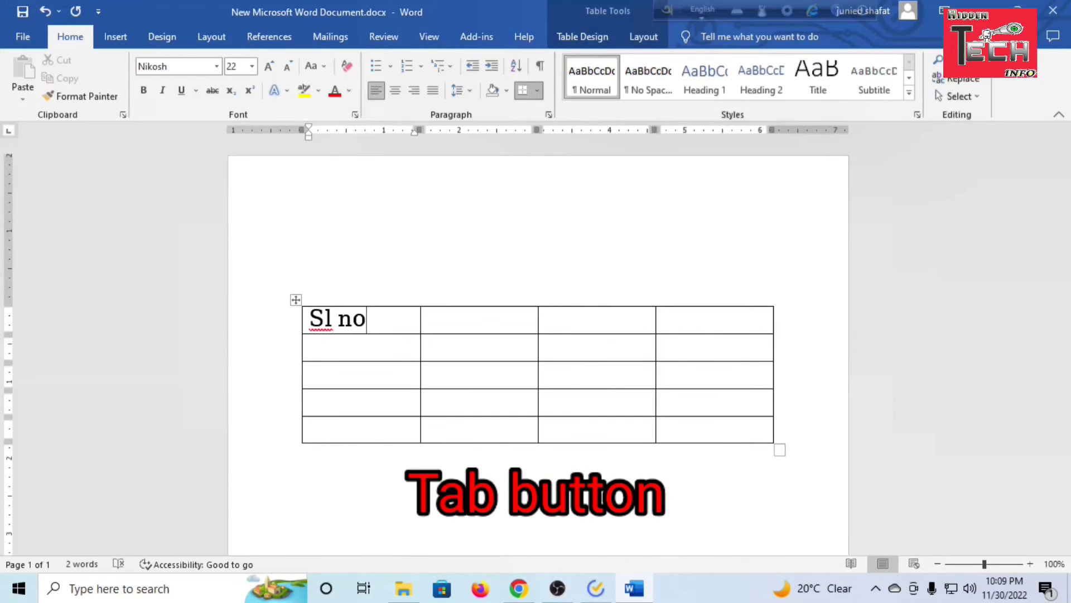
pyautogui.press('Tab')
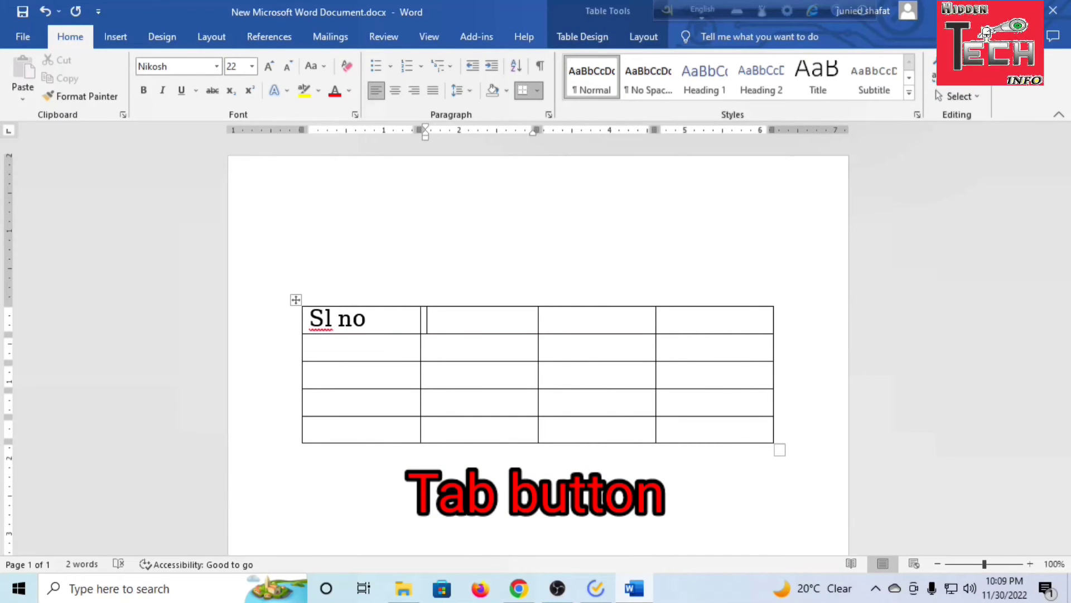
# Fill the remaining header cells of the table with "Name", "Mail id" and "remarks"
pyautogui.write('name')
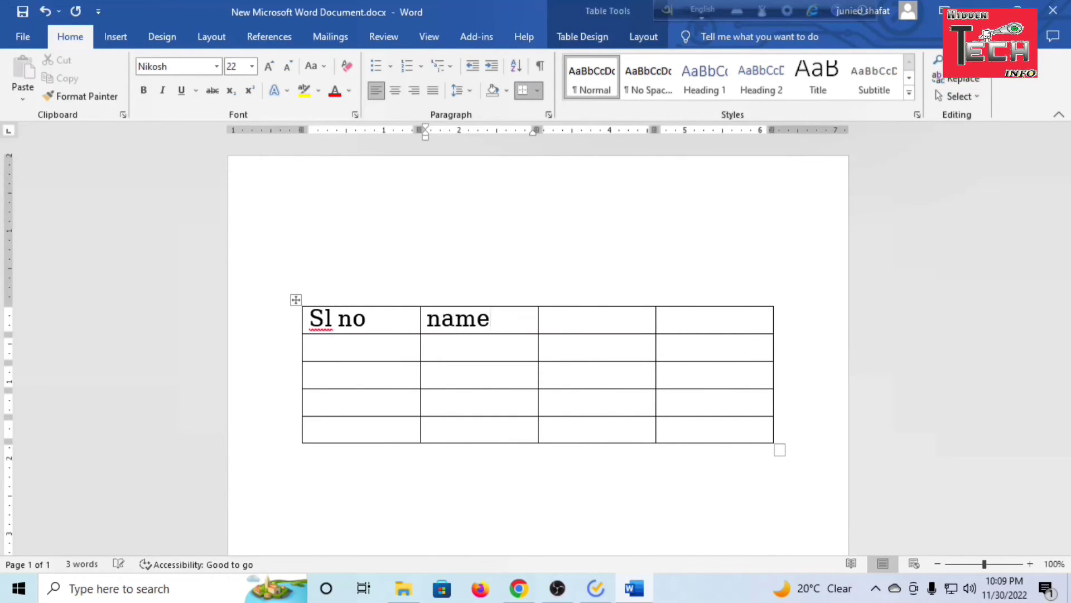
pyautogui.press('Tab')
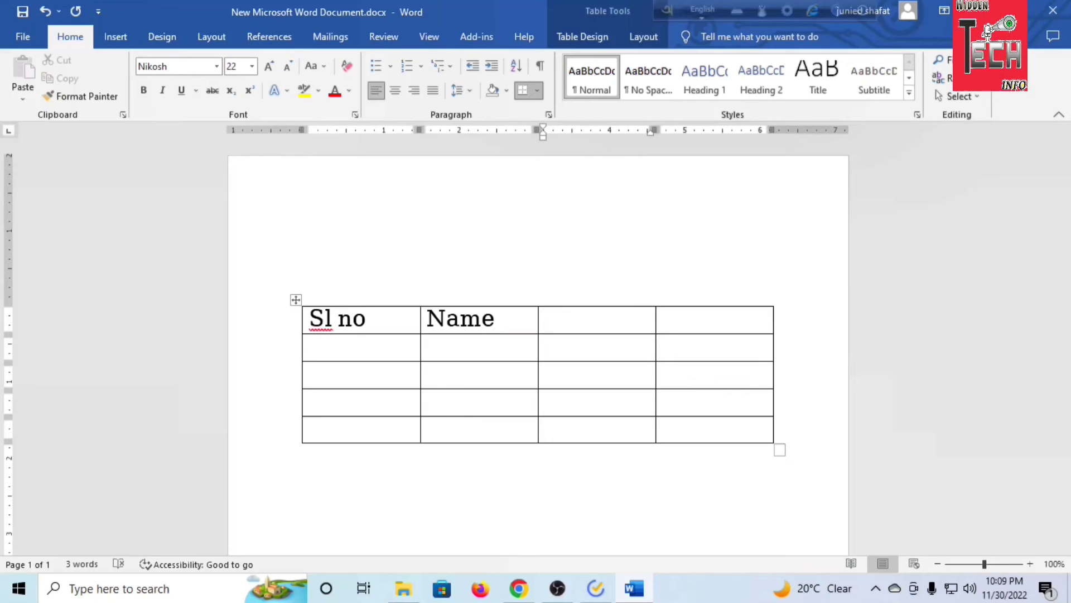
pyautogui.write('mail')
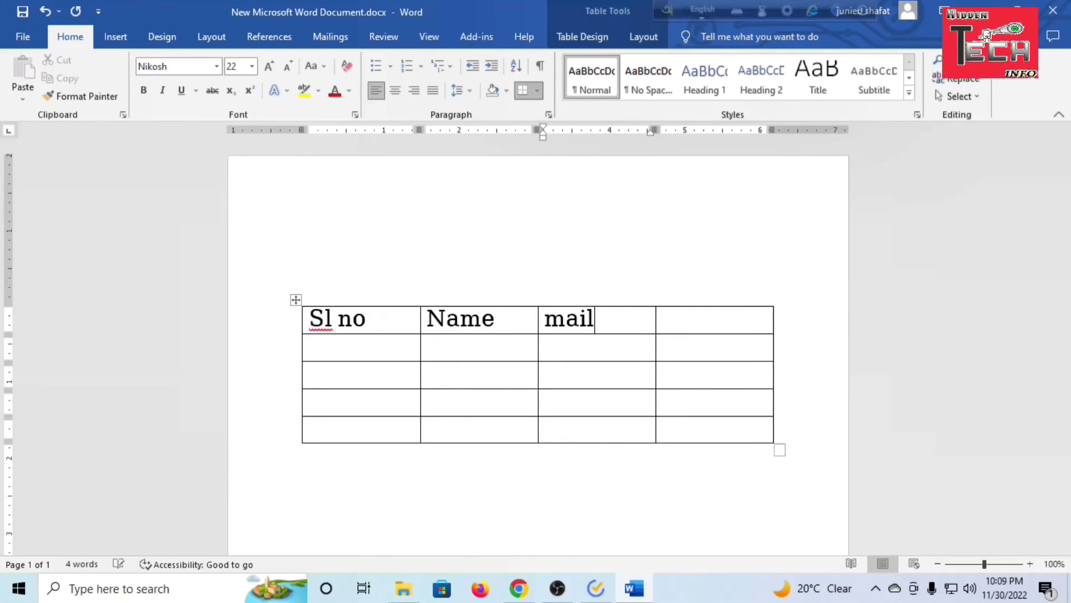
pyautogui.write(' id')
pyautogui.press('Tab')
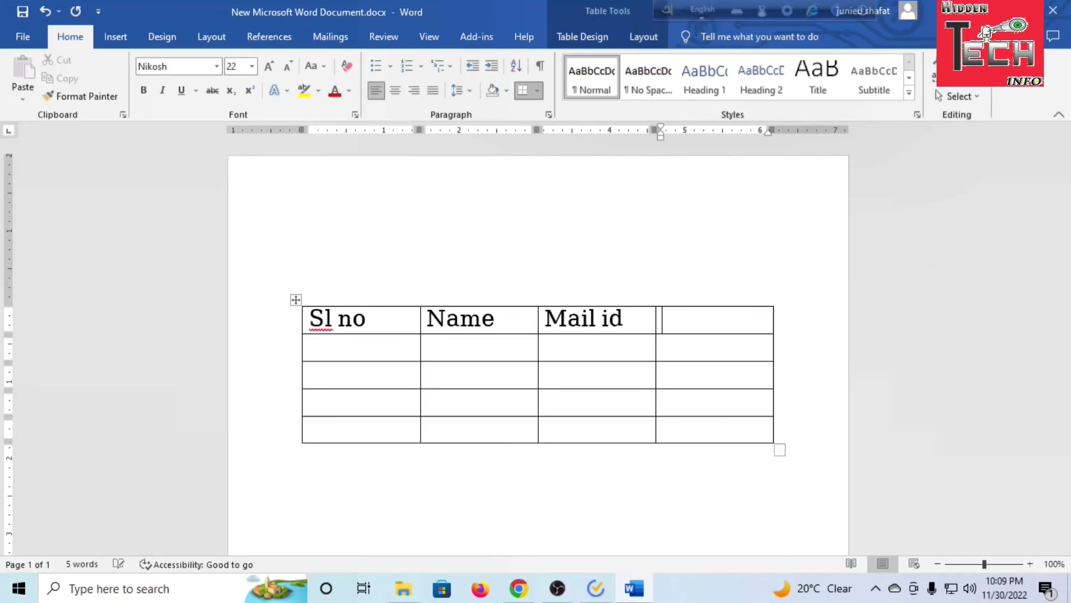
pyautogui.write('rem')
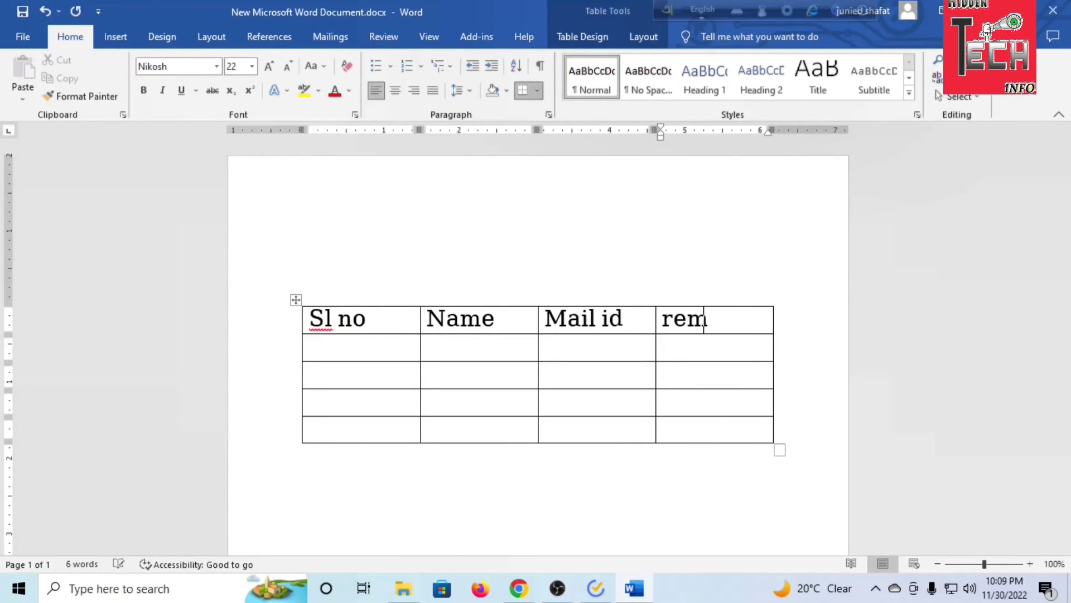
pyautogui.write('arks')
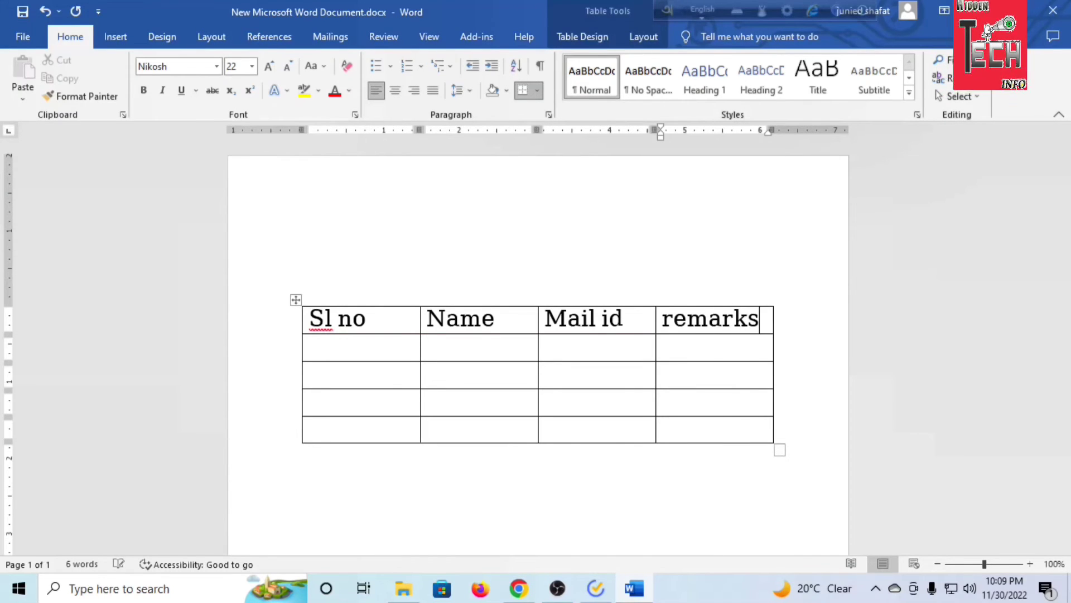
# Number the four rows under "Sl no" from 1 to 4
pyautogui.click(384, 350)
pyautogui.write('1')
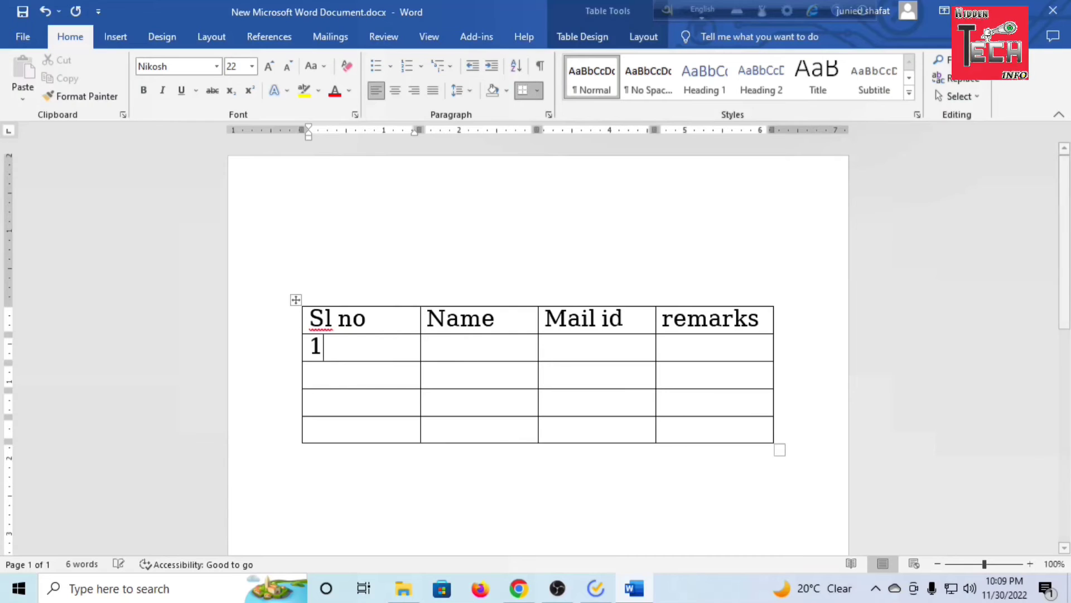
pyautogui.press('Down')
pyautogui.write('2')
pyautogui.press('Down')
pyautogui.write('3')
pyautogui.press('Down')
pyautogui.write('4')
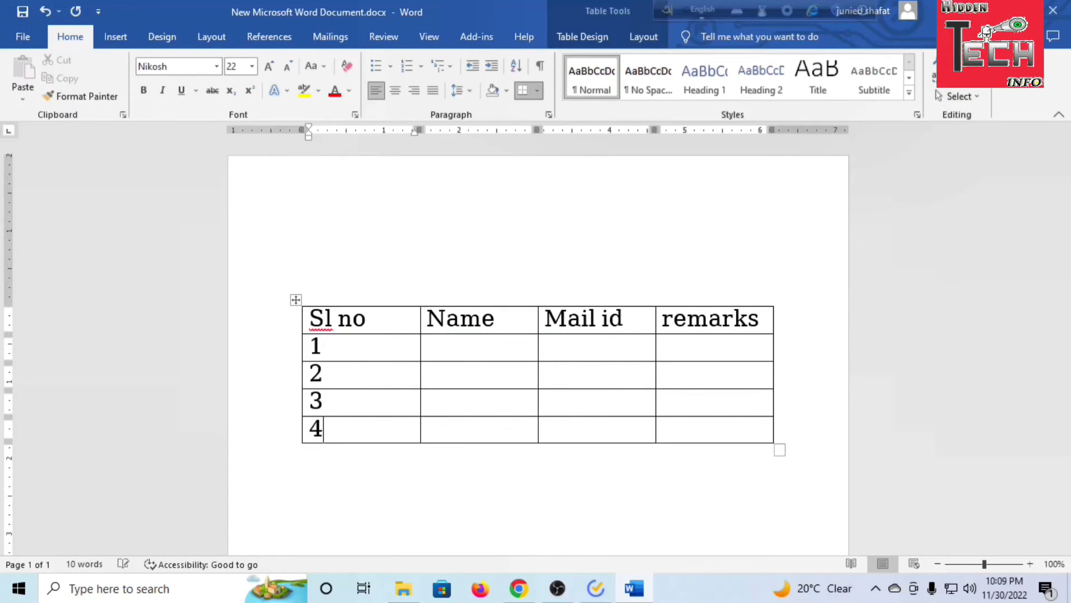
# Fill row 1 with a sample person's name under "Name" and the placeholder "aaaaaaaaa" under "Mail id"
pyautogui.press('Tab')
pyautogui.press('Up')
pyautogui.press('Up')
pyautogui.press('Up')
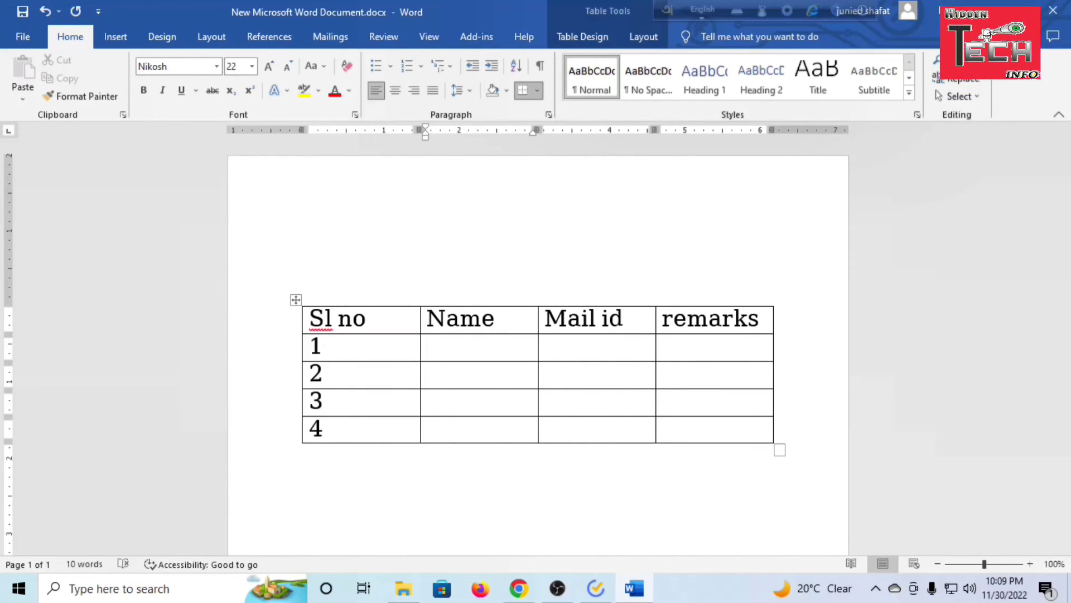
pyautogui.write('ra')
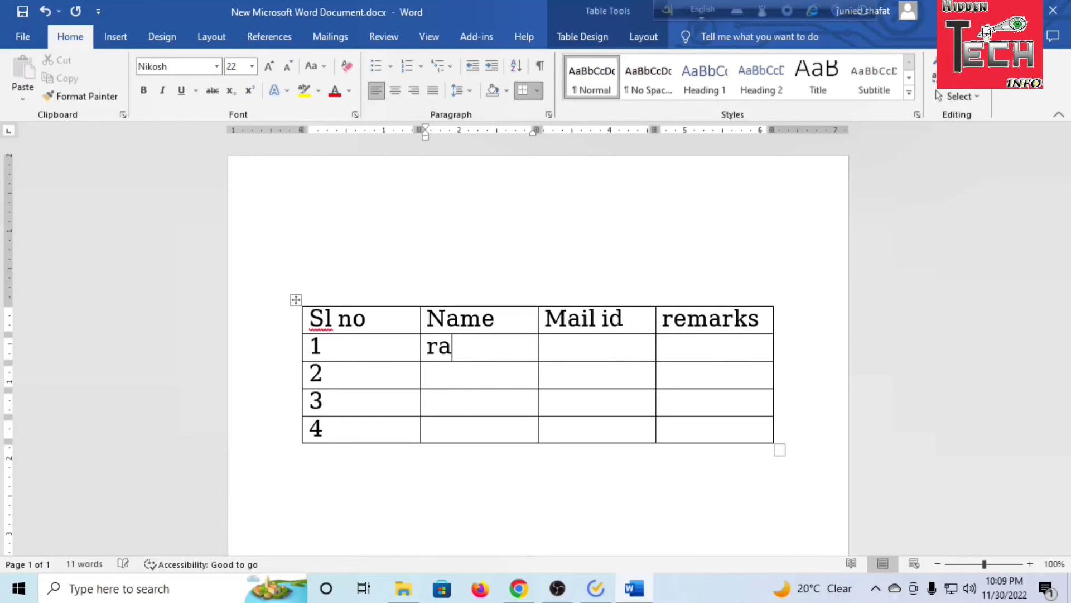
pyautogui.write('him')
pyautogui.press('Tab')
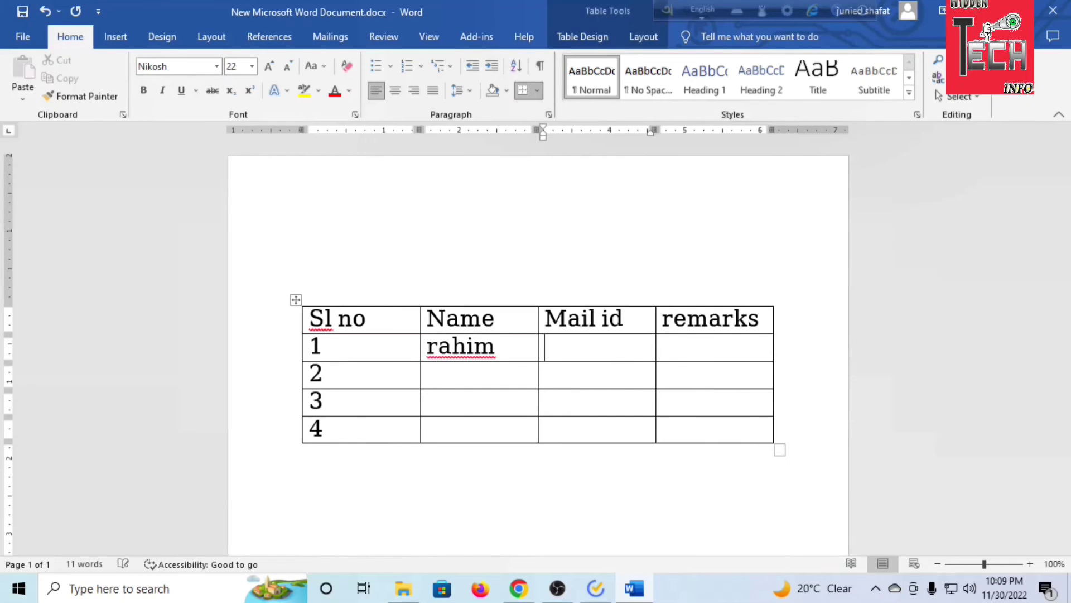
pyautogui.write('aaaaaaaaa')
pyautogui.press('Tab')
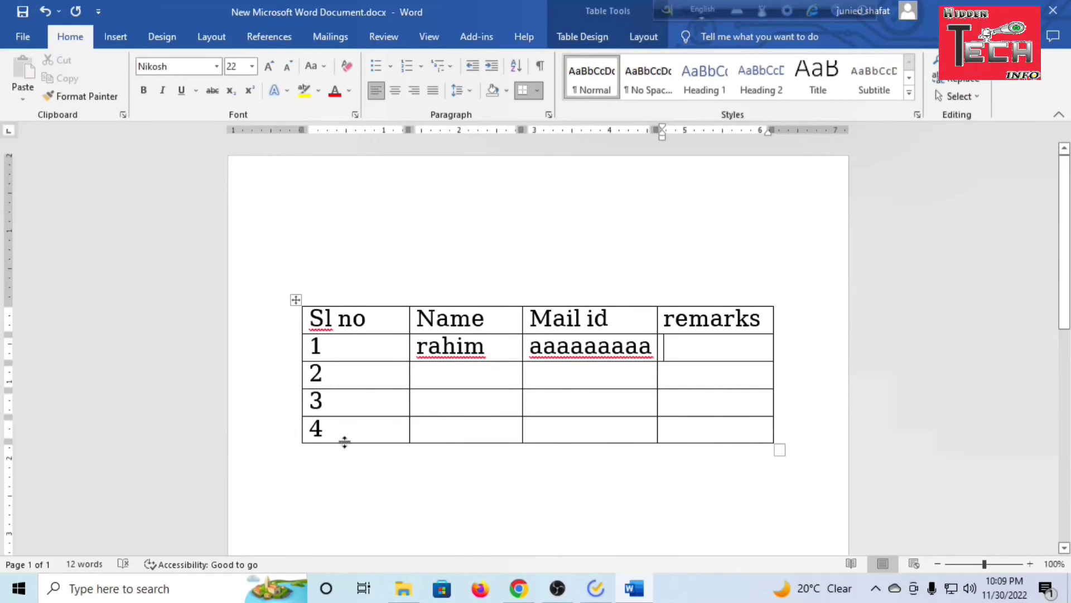
# Fill row 2 with a second sample name and the placeholder "Vvvvvvv" as mail id, and move to row 3's name cell
pyautogui.click(430, 378)
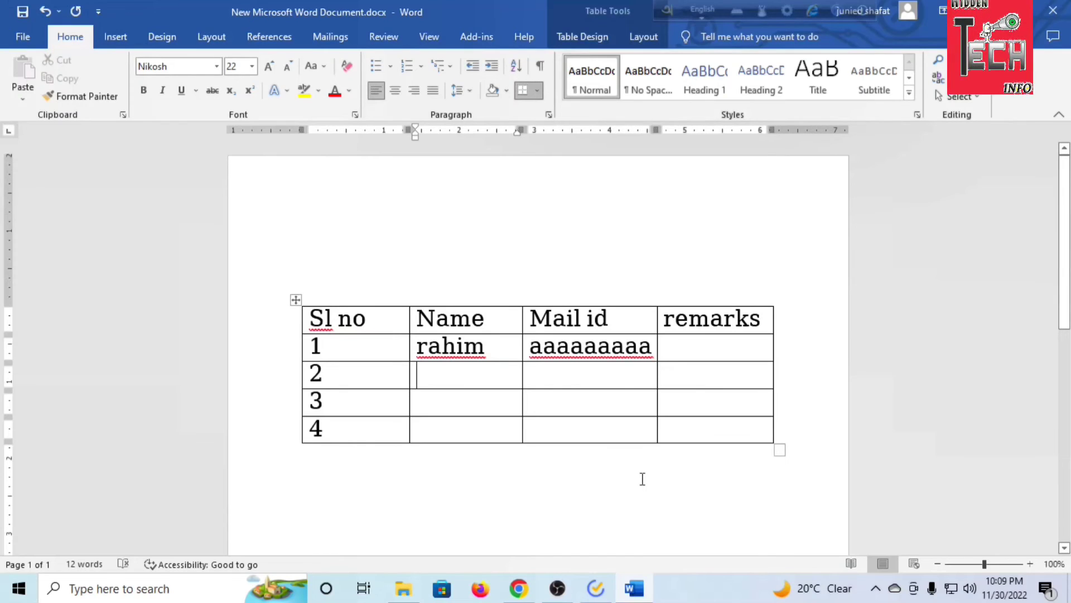
pyautogui.write('karim')
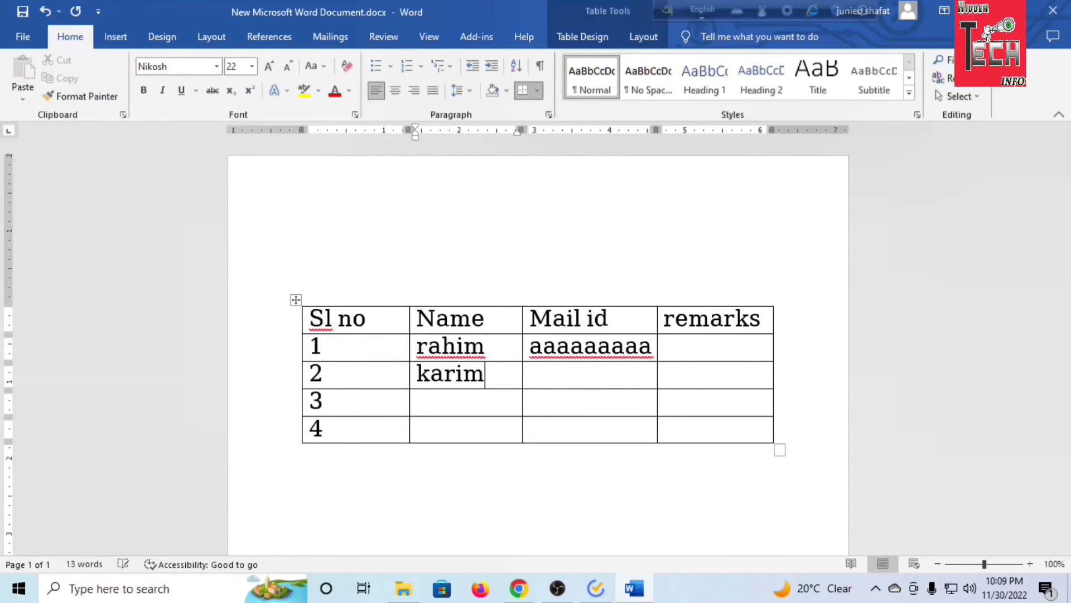
pyautogui.press('Tab')
pyautogui.write('v')
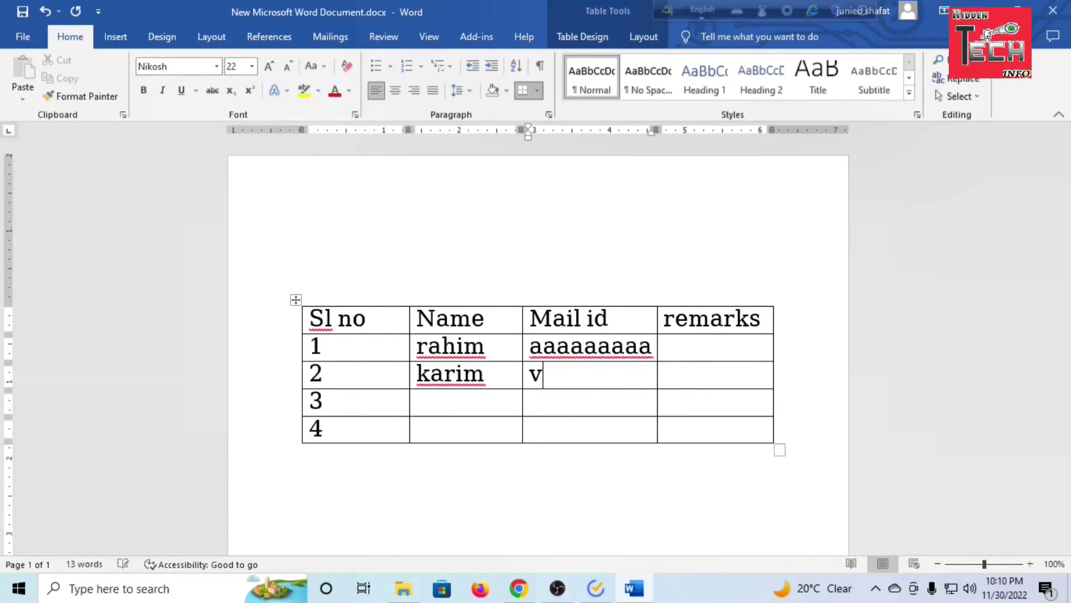
pyautogui.write('vvvvvv')
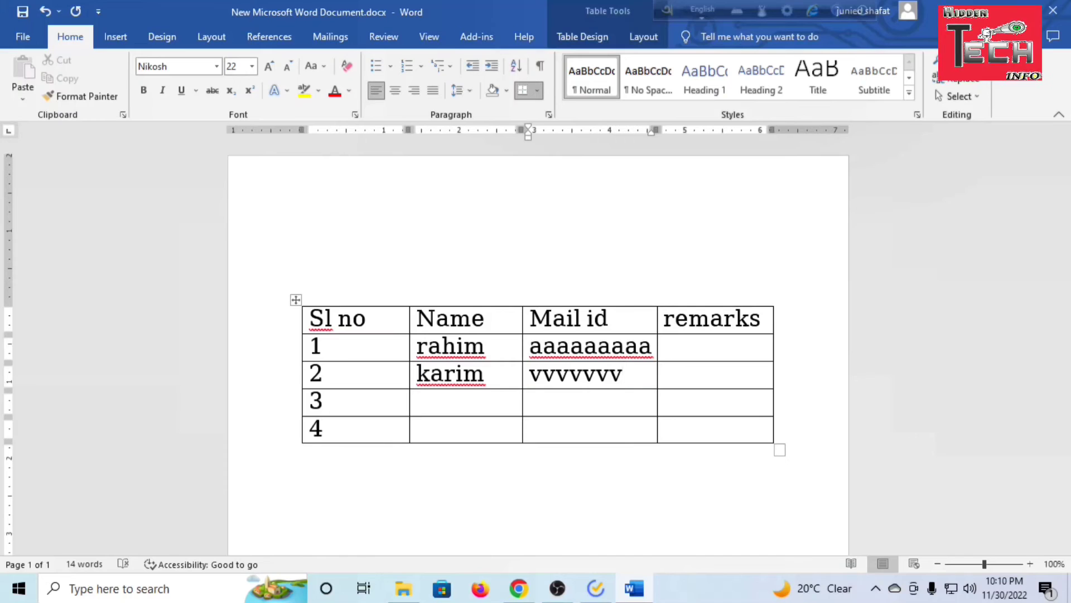
pyautogui.press('Tab')
pyautogui.press('Tab')
pyautogui.press('Tab')
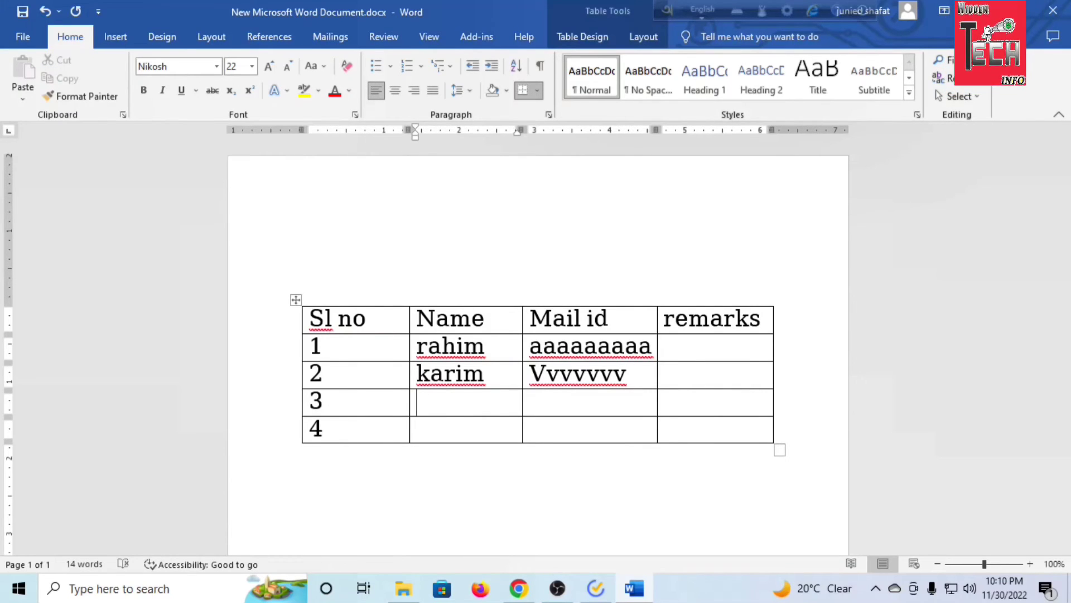
# Fill row 3 with a third sample name and the placeholder "Wwwwwww" under "Mail id"
pyautogui.write('kama')
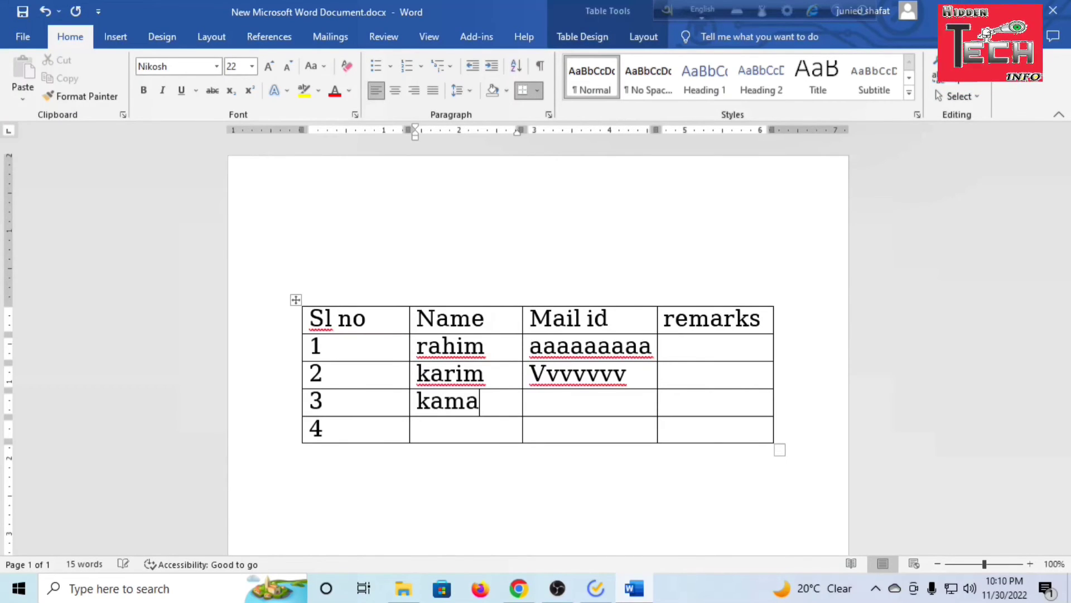
pyautogui.write('l')
pyautogui.press('Tab')
pyautogui.write('wwwwwww')
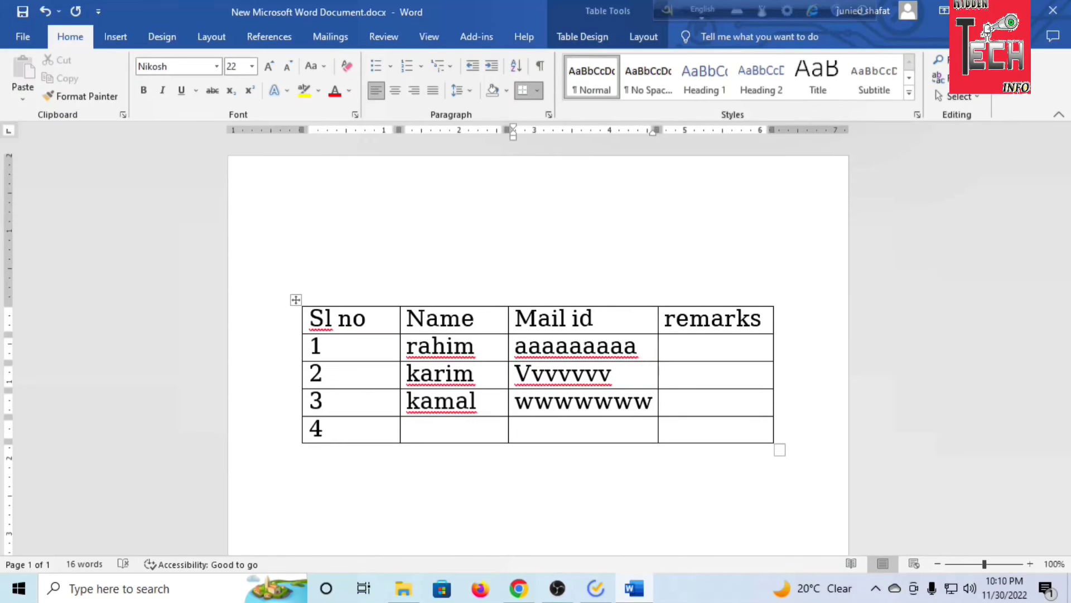
pyautogui.press('Tab')
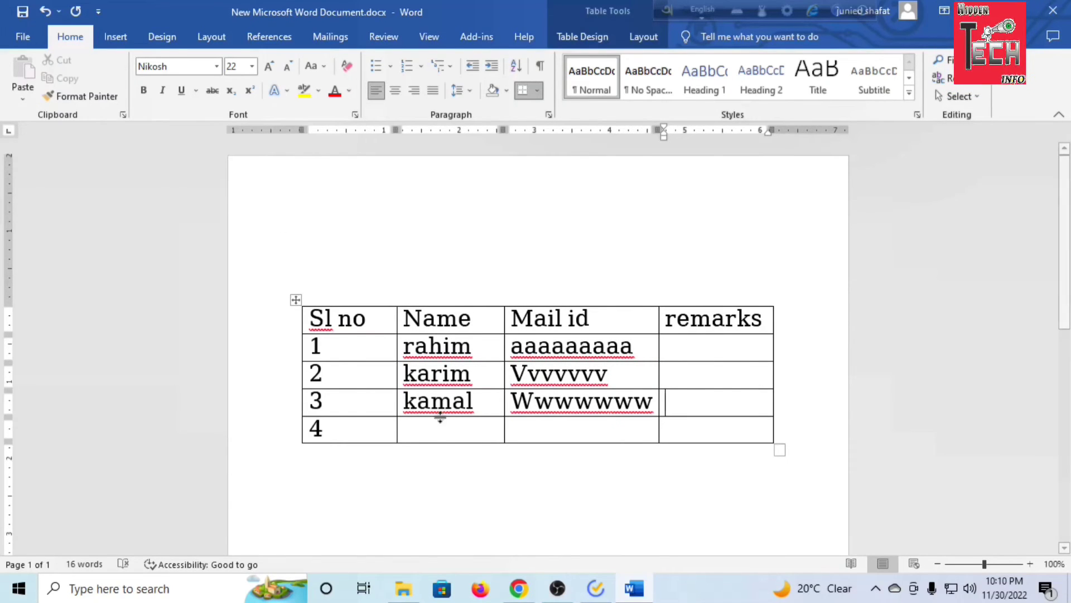
# Fill row 4 with a fourth sample name and the placeholder "bbbbbb" under "Mail id"
pyautogui.click(401, 428)
pyautogui.write('opu')
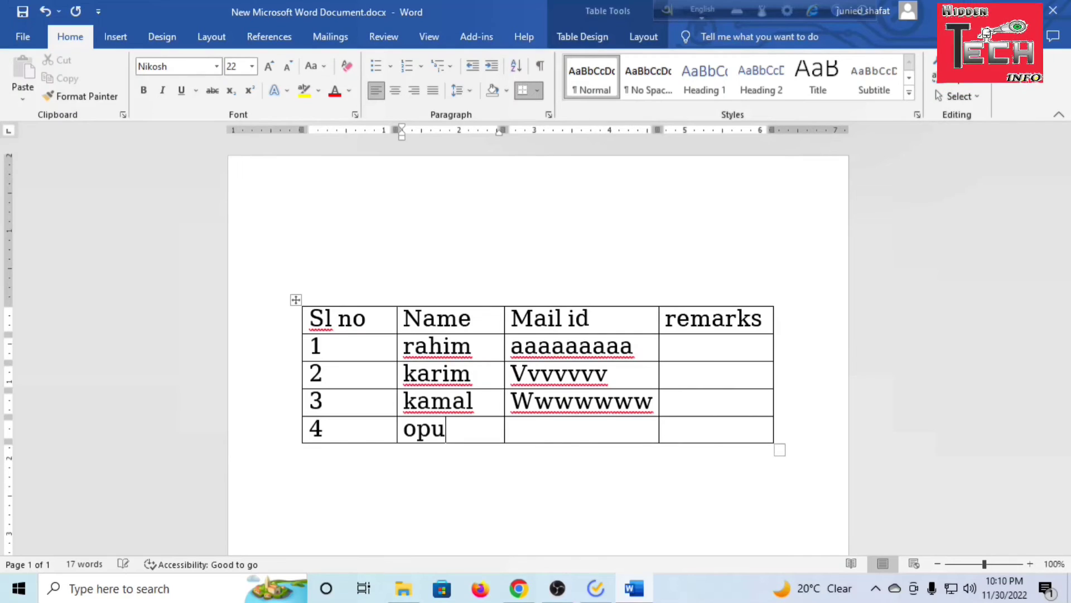
pyautogui.click(533, 434)
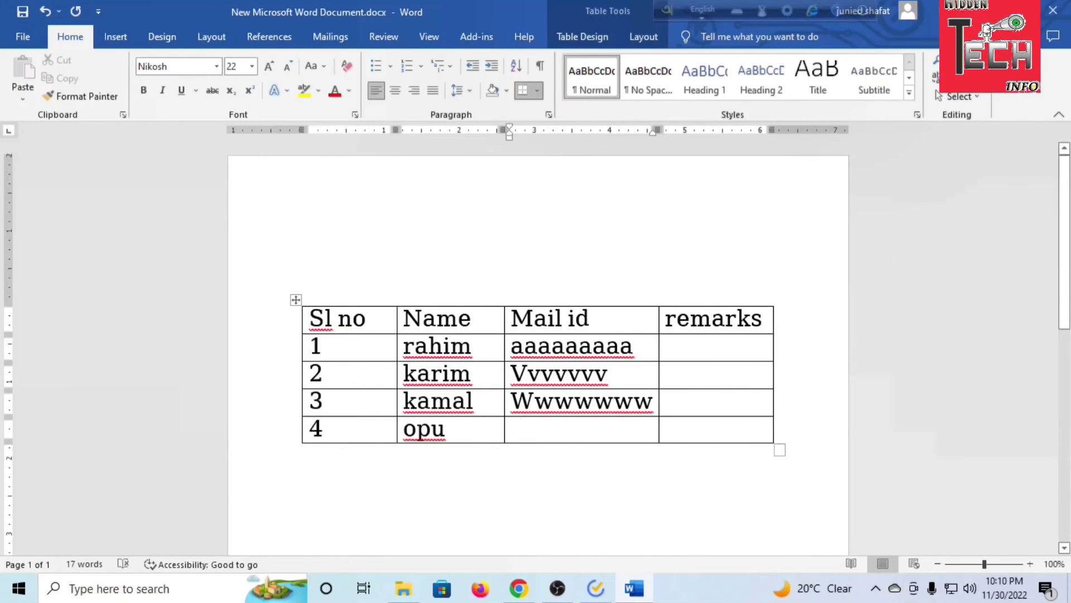
pyautogui.write('bbbbbb')
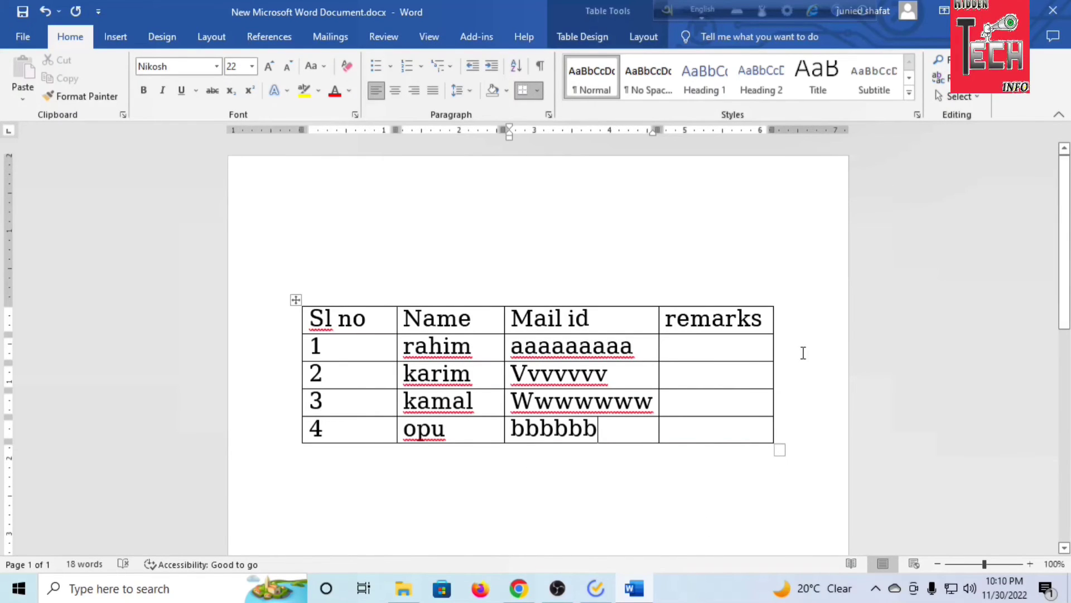
pyautogui.click(803, 353)
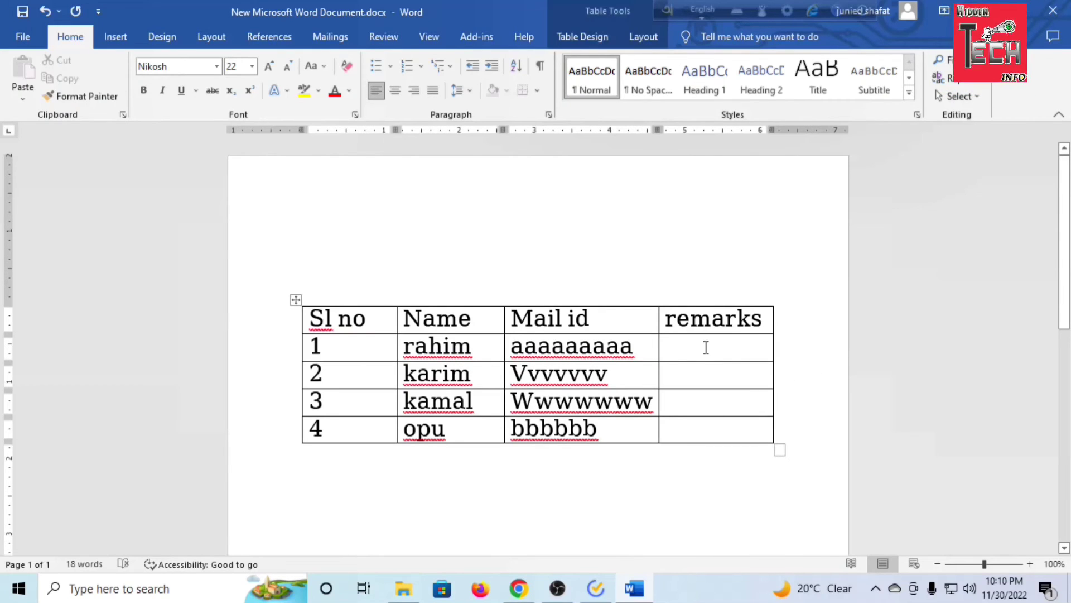
# Merge the four empty cells below the "remarks" heading into a single cell
pyautogui.moveTo(711, 345); pyautogui.dragTo(706, 431)
pyautogui.rightClick(715, 363)
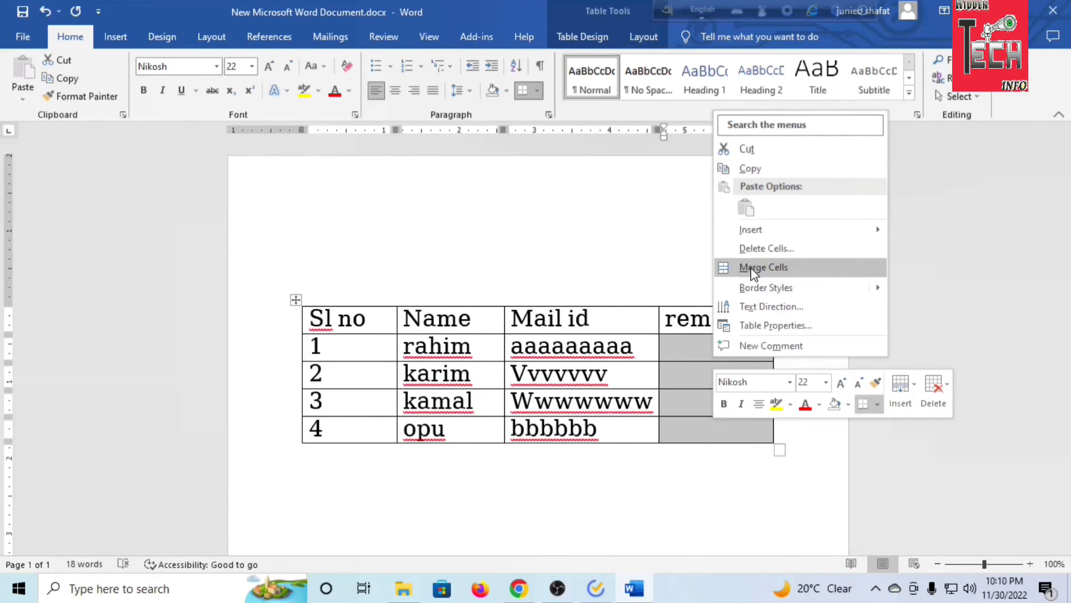
pyautogui.click(760, 267)
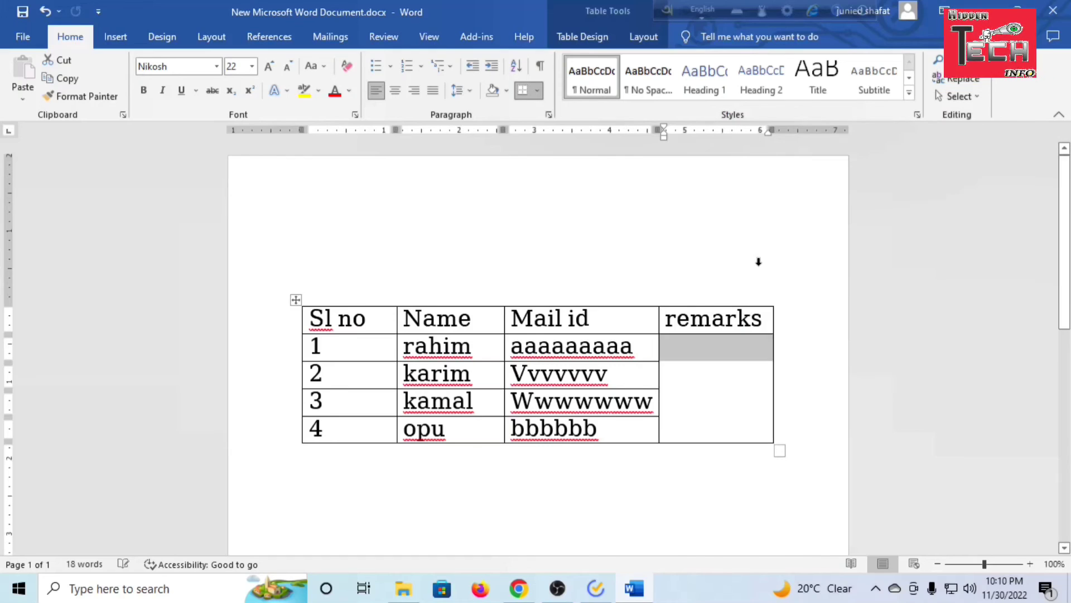
pyautogui.click(823, 404)
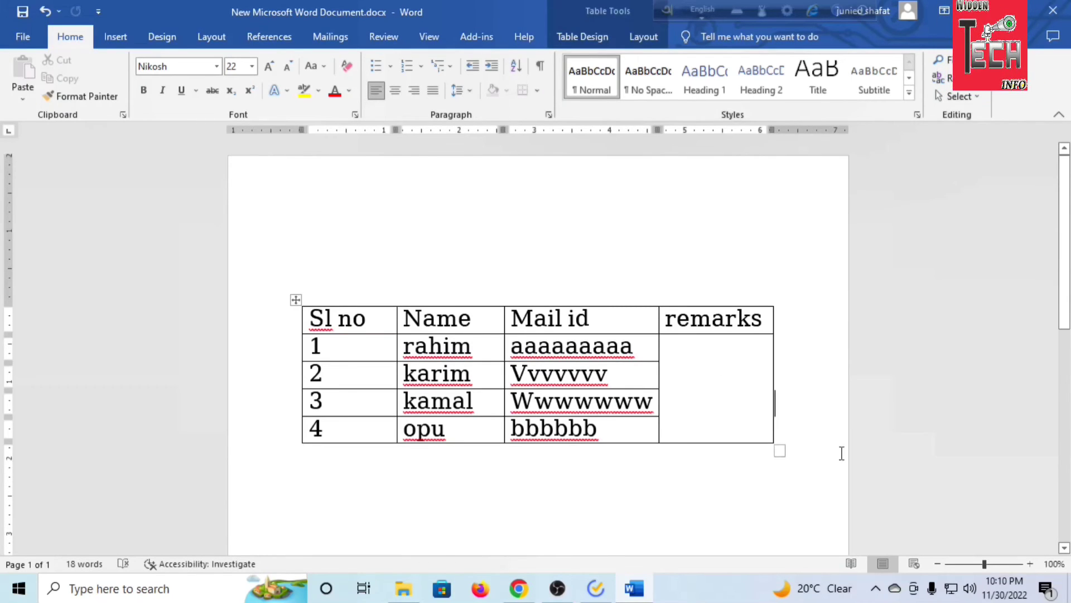
# Enter "ok" in the merged remarks cell, select the text, and place the cursor outside the table
pyautogui.click(709, 373)
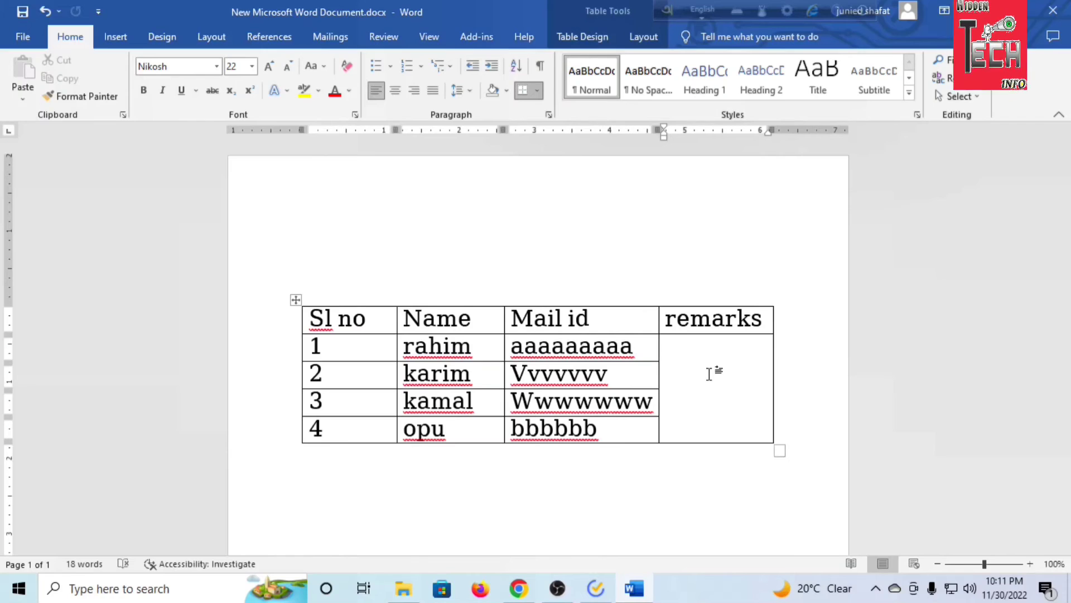
pyautogui.write('ok')
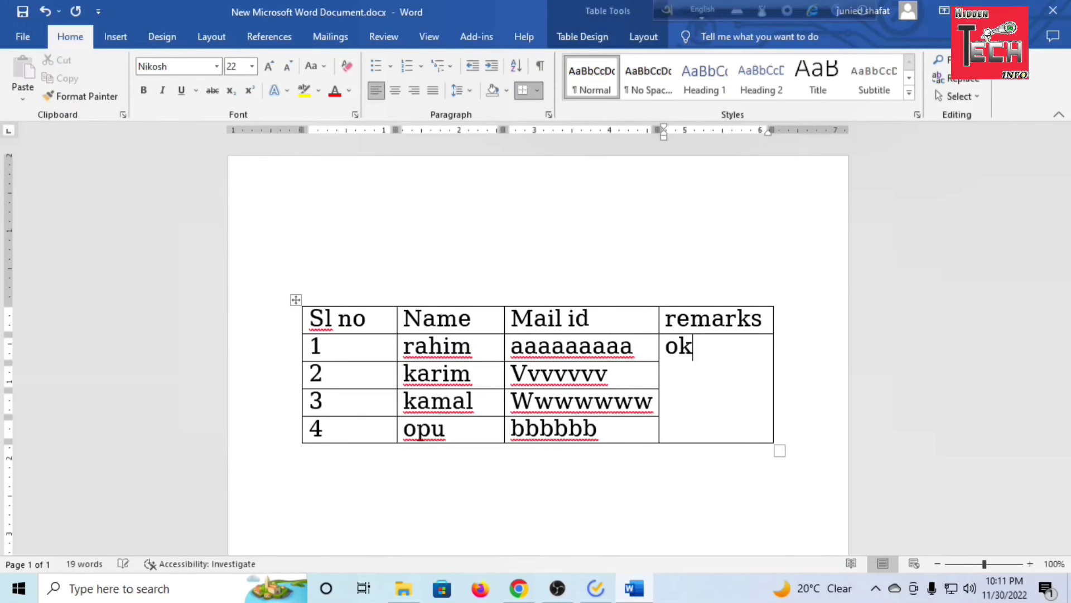
pyautogui.hotkey('shift', 'Left')
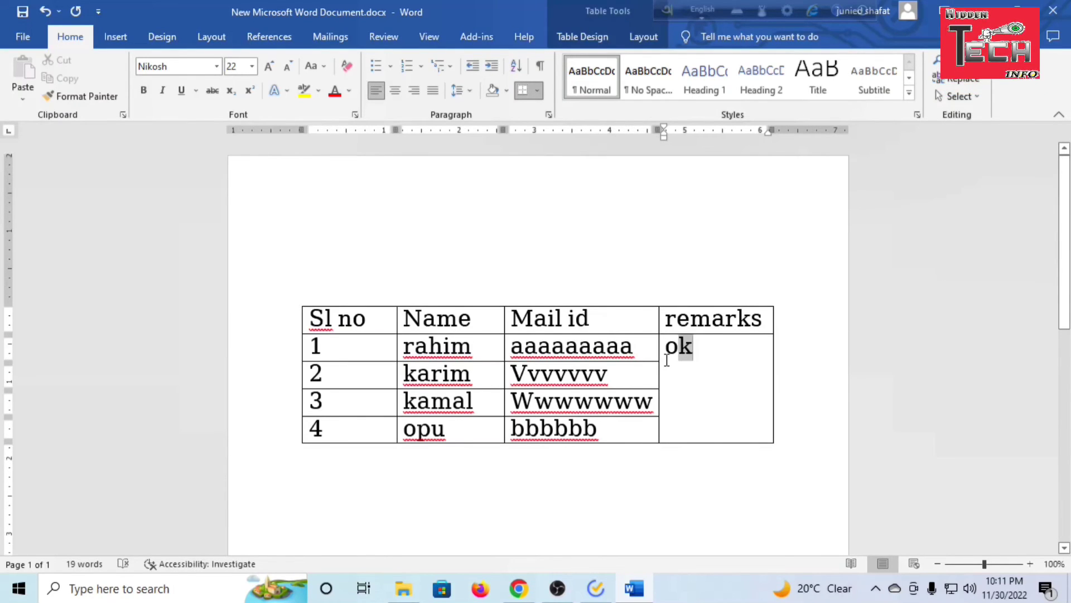
pyautogui.hotkey('shift', 'Left')
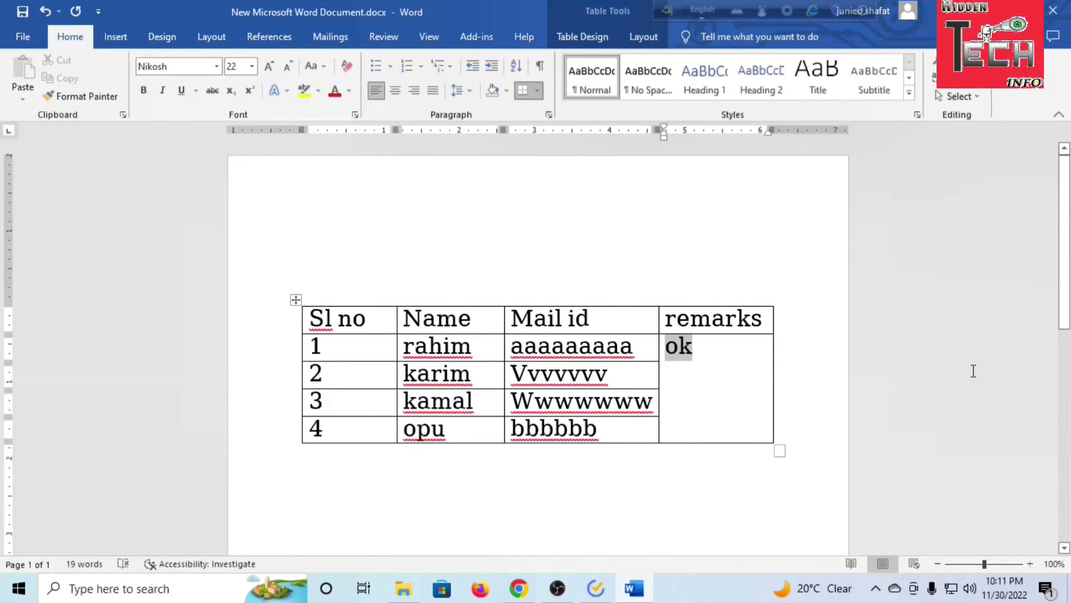
pyautogui.click(973, 371)
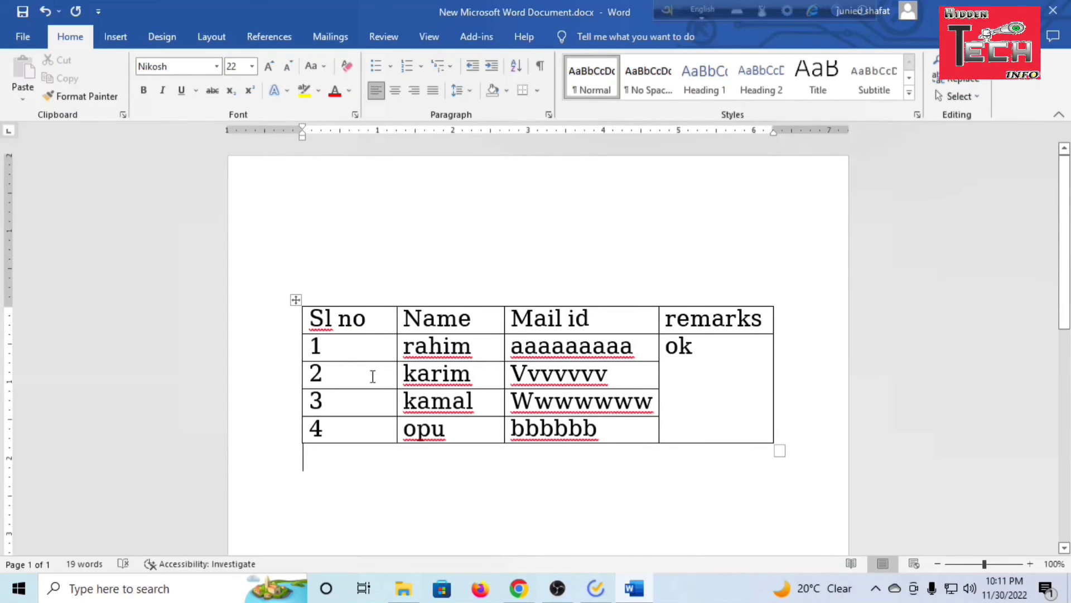
# Split the table into two tables so that row 2 starts the second table
pyautogui.moveTo(347, 375); pyautogui.dragTo(539, 374)
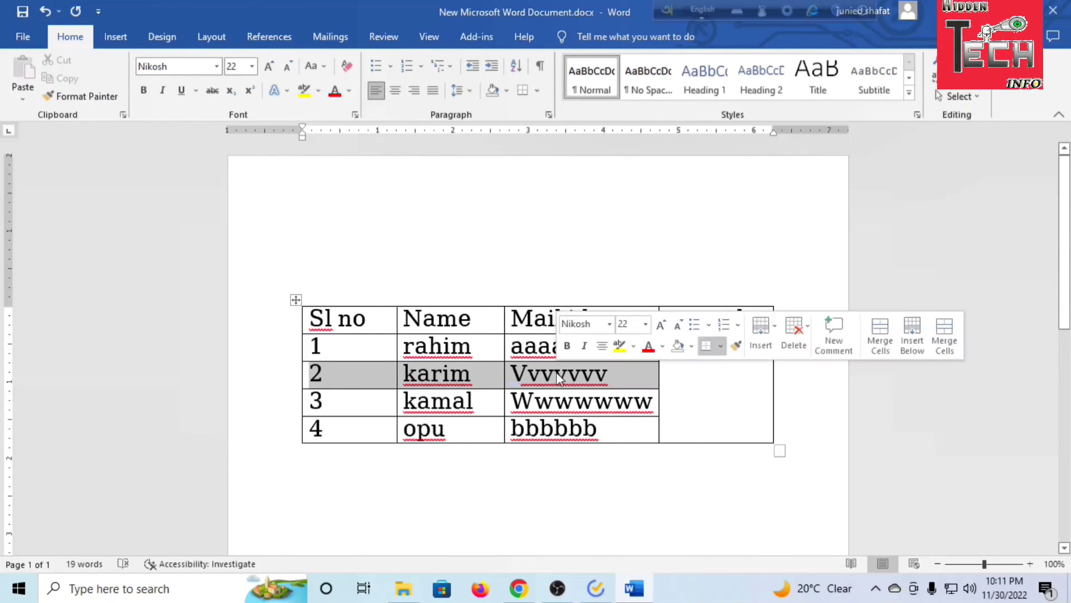
pyautogui.click(710, 390)
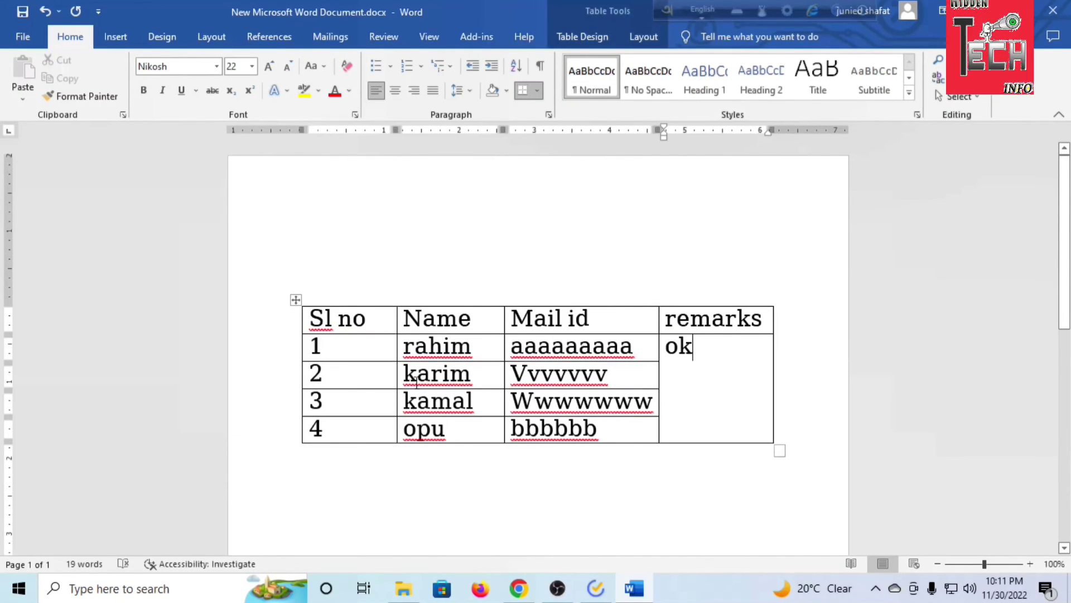
pyautogui.moveTo(399, 380); pyautogui.dragTo(558, 374)
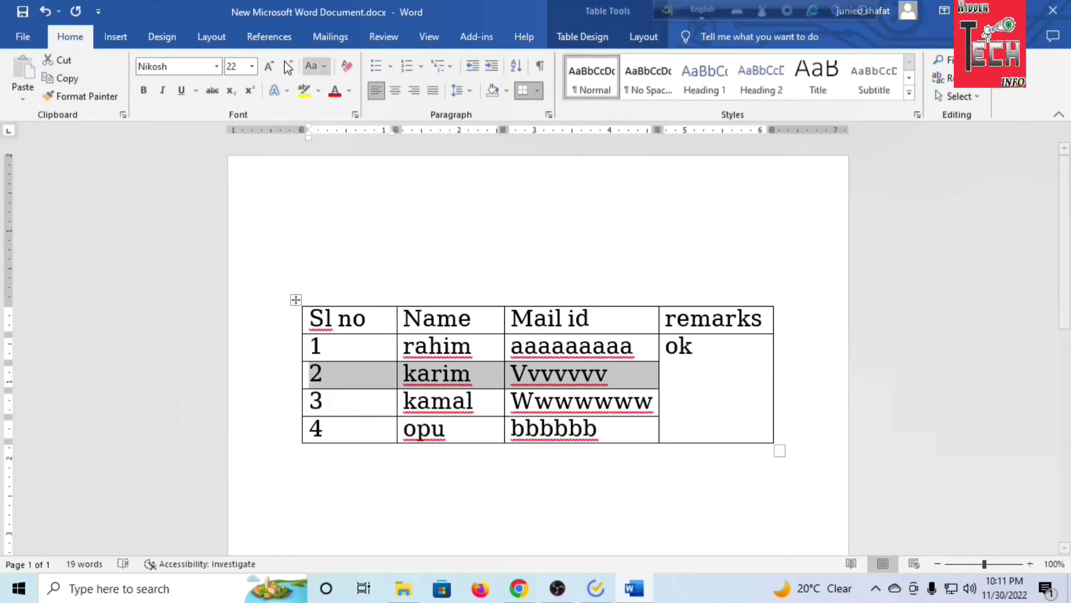
pyautogui.click(183, 41)
pyautogui.click(212, 36)
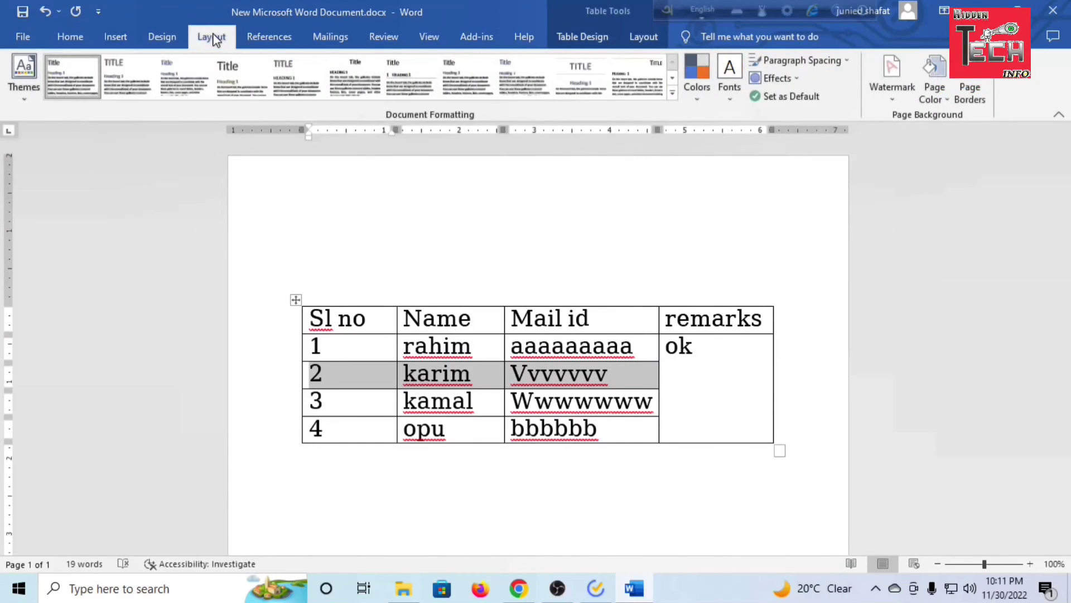
pyautogui.click(260, 34)
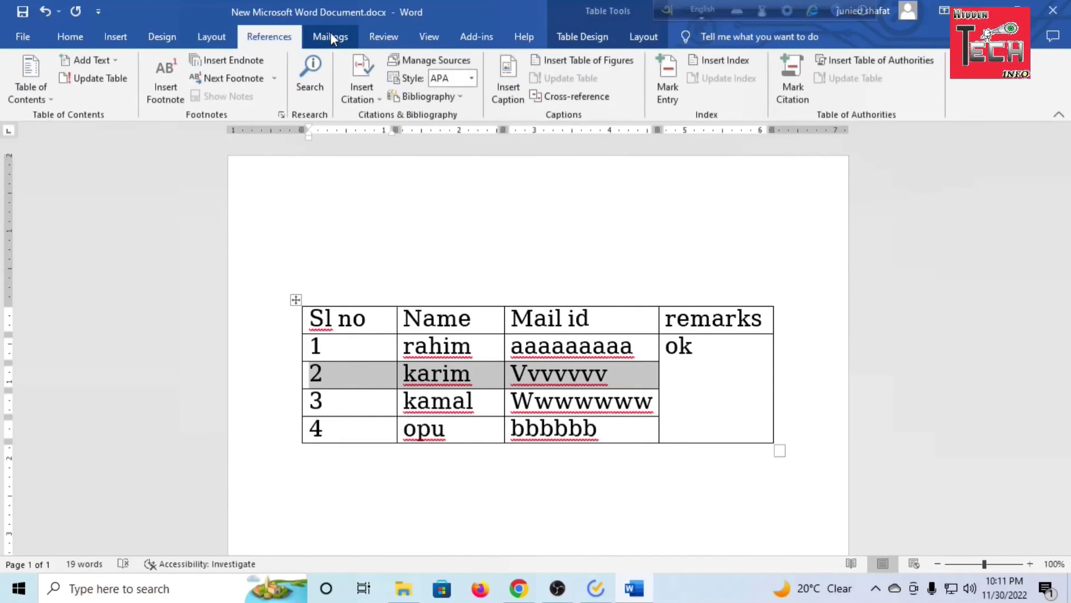
pyautogui.click(374, 38)
pyautogui.click(475, 36)
pyautogui.click(523, 36)
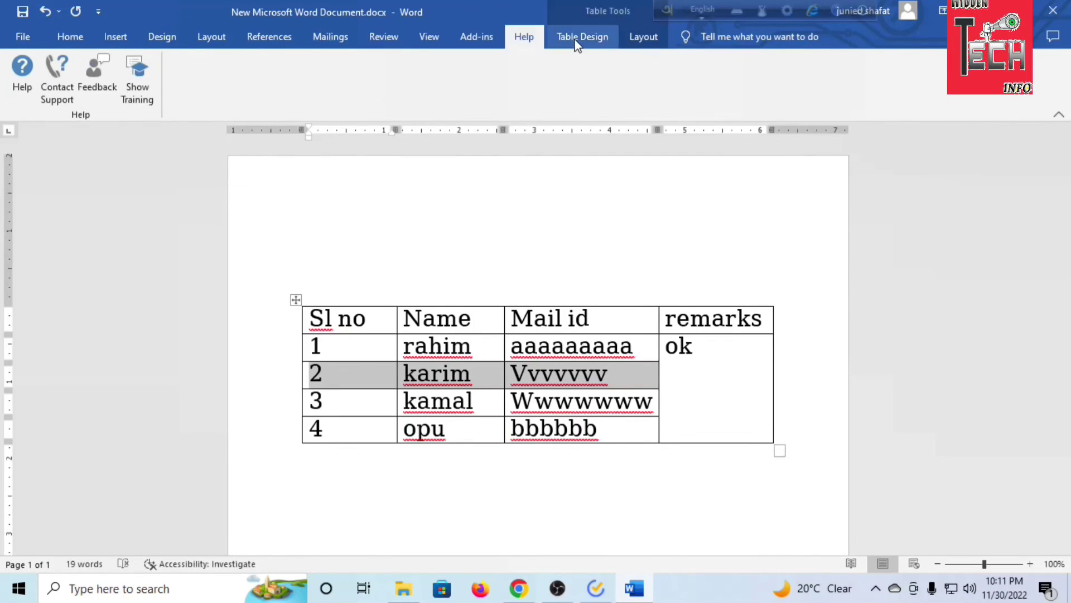
pyautogui.click(581, 38)
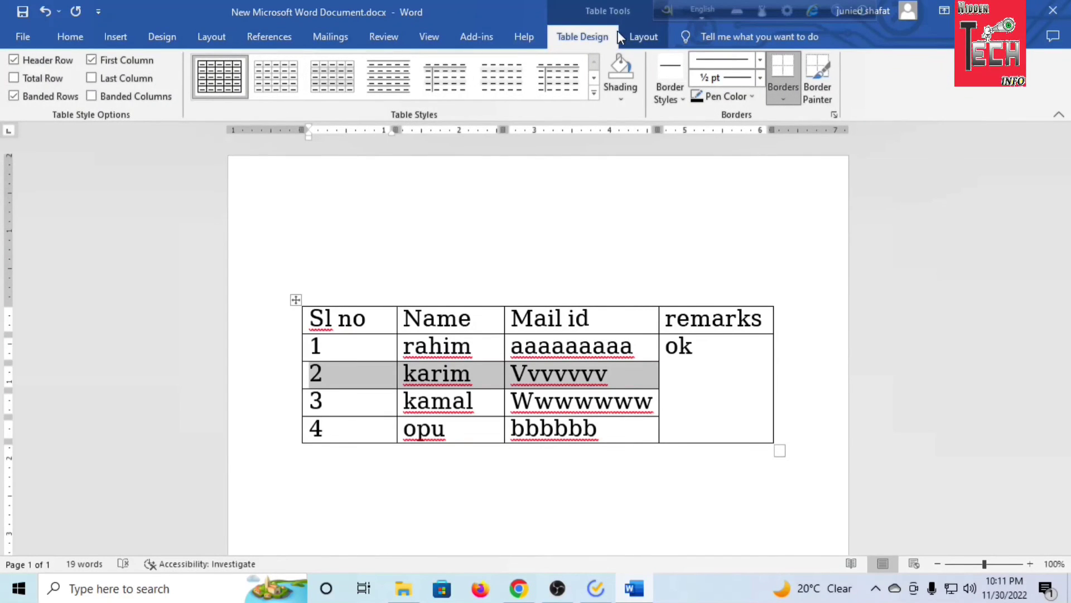
pyautogui.click(643, 37)
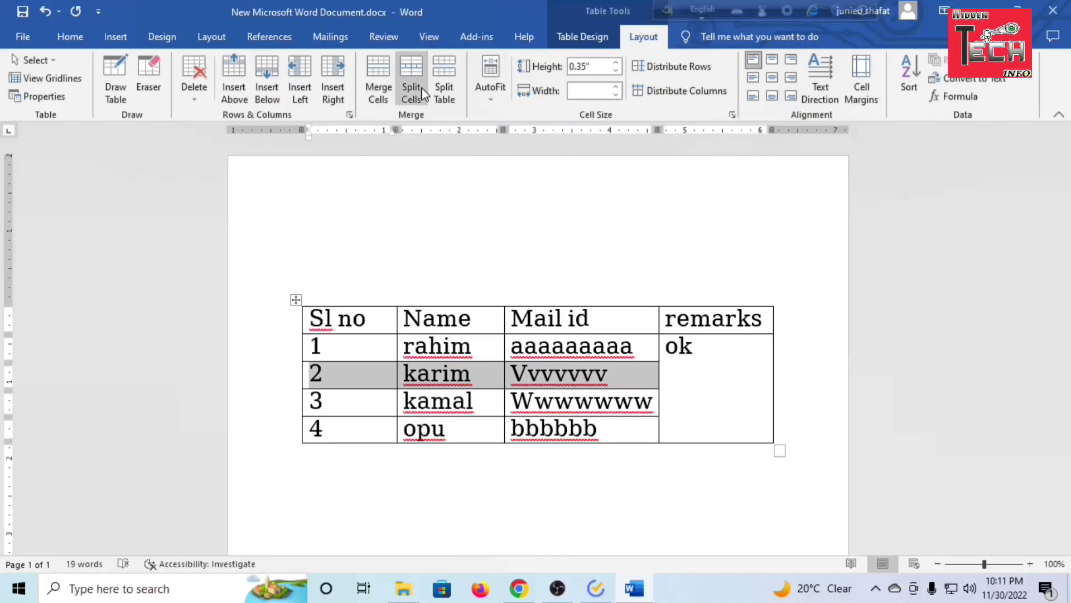
pyautogui.click(455, 87)
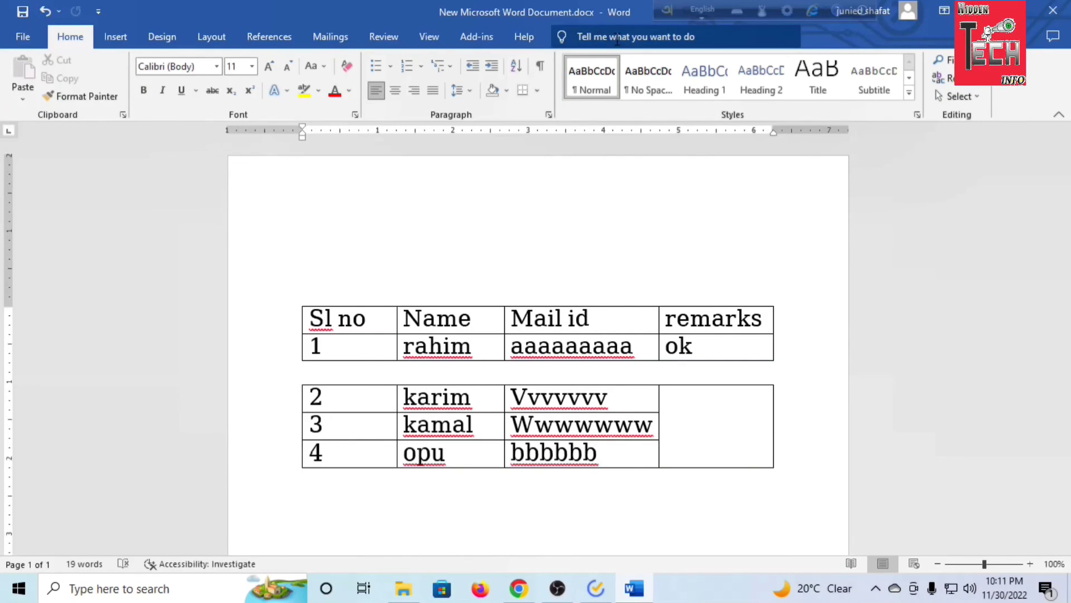
pyautogui.moveTo(348, 344); pyautogui.dragTo(720, 345)
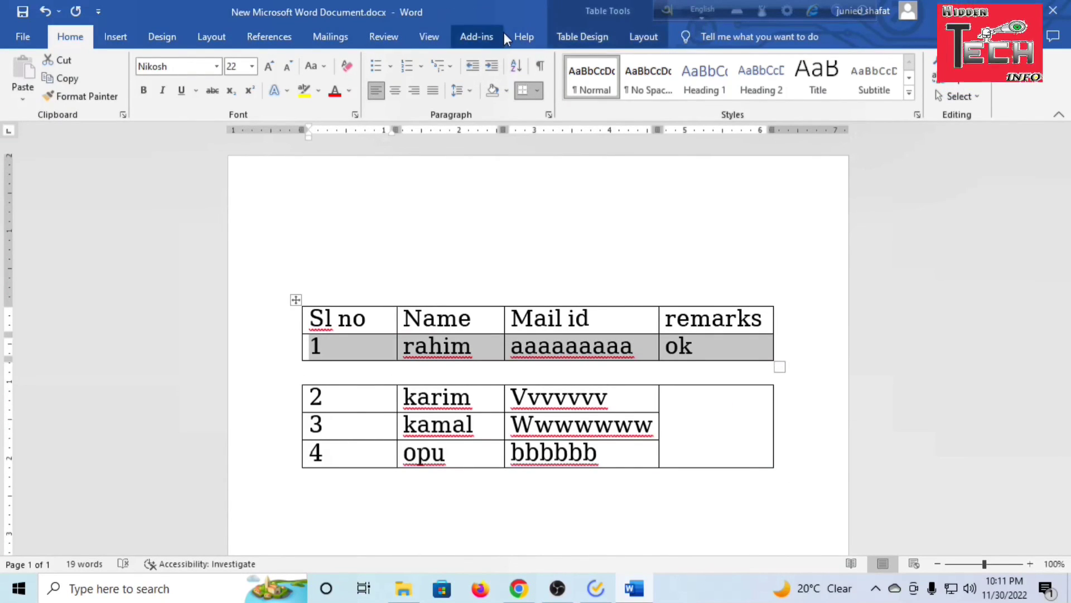
pyautogui.click(583, 37)
pyautogui.click(644, 36)
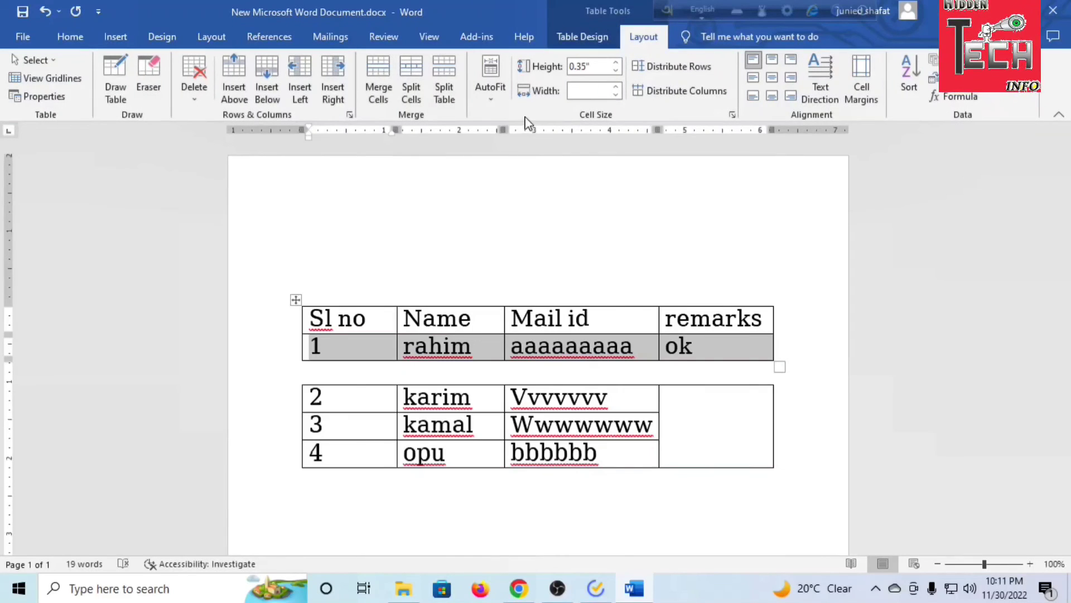
pyautogui.click(672, 425)
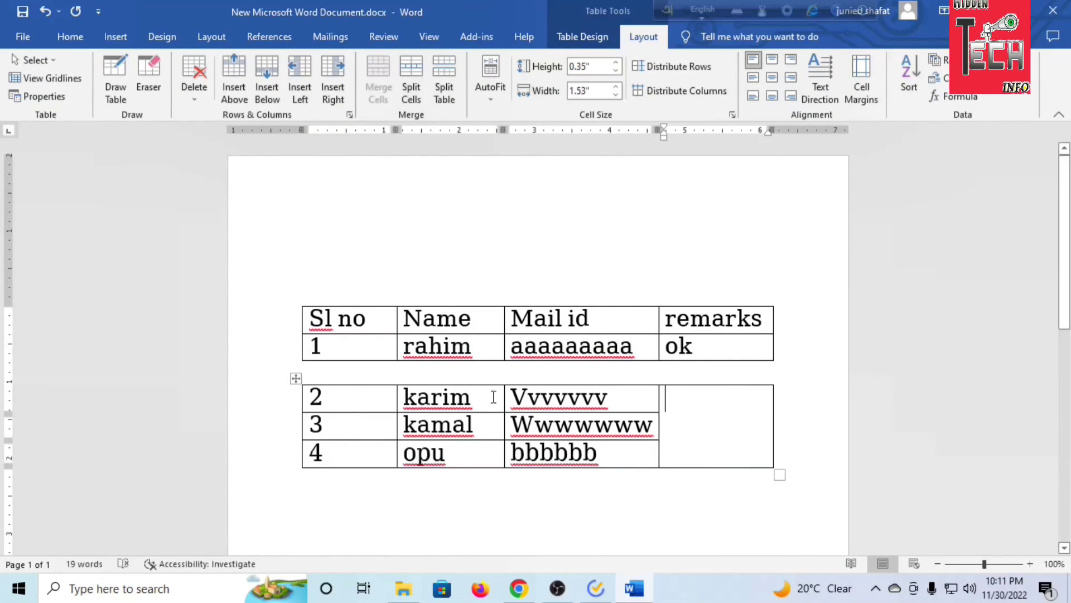
# Split the name and mail cells of row 2 in the second table into four cells
pyautogui.moveTo(494, 396); pyautogui.dragTo(558, 397)
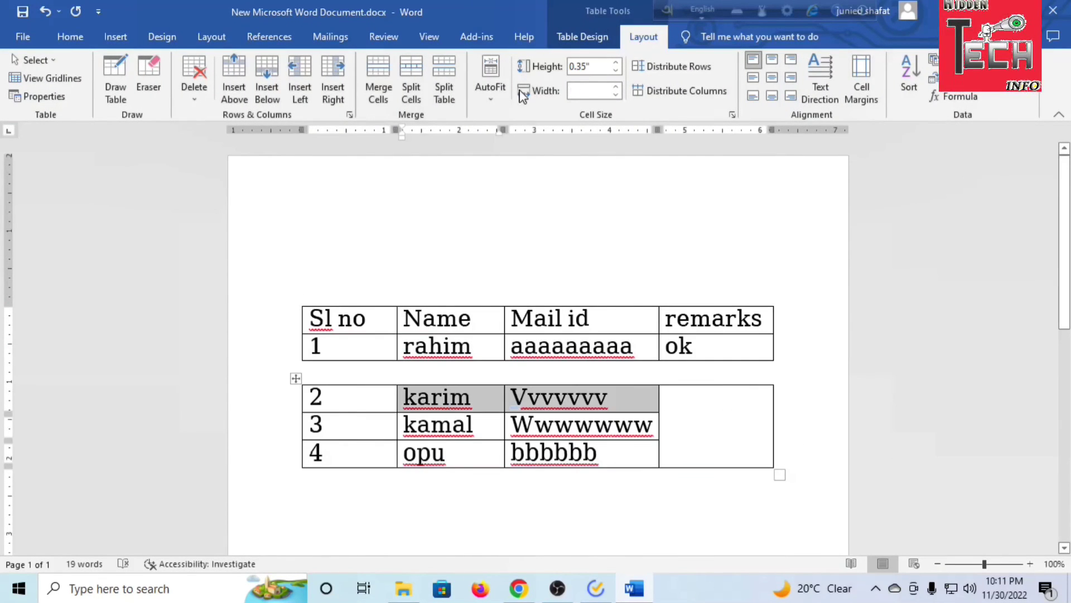
pyautogui.click(564, 32)
pyautogui.click(642, 36)
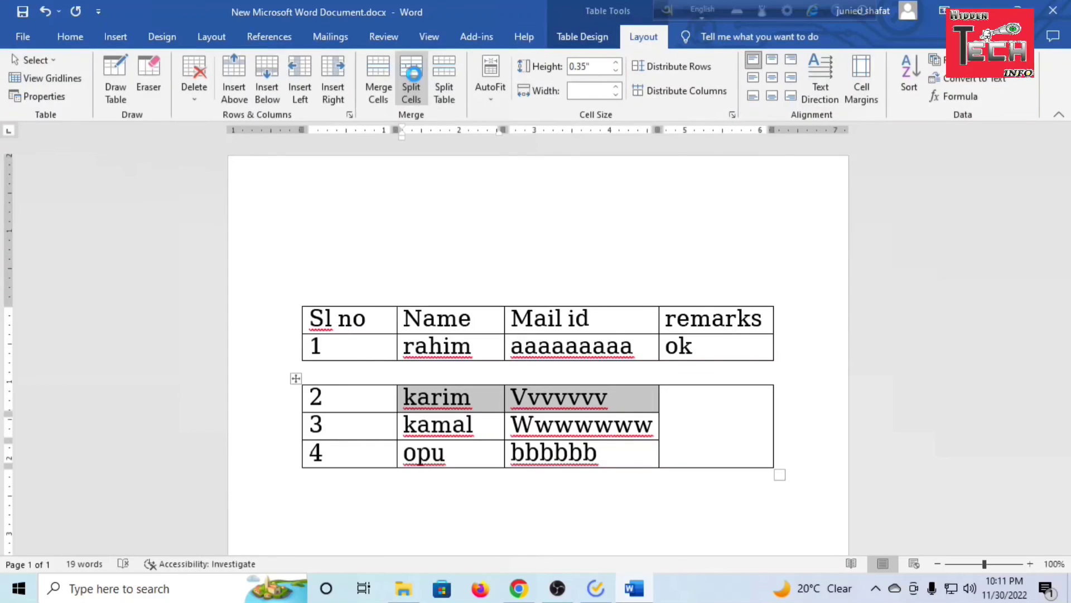
pyautogui.click(412, 73)
pyautogui.press('Return')
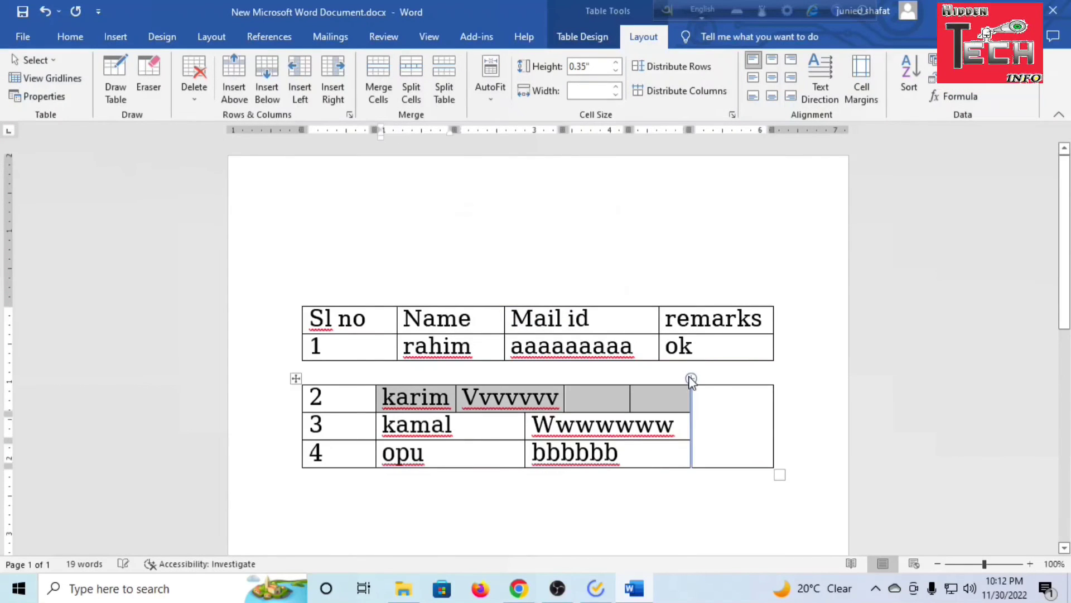
pyautogui.click(480, 424)
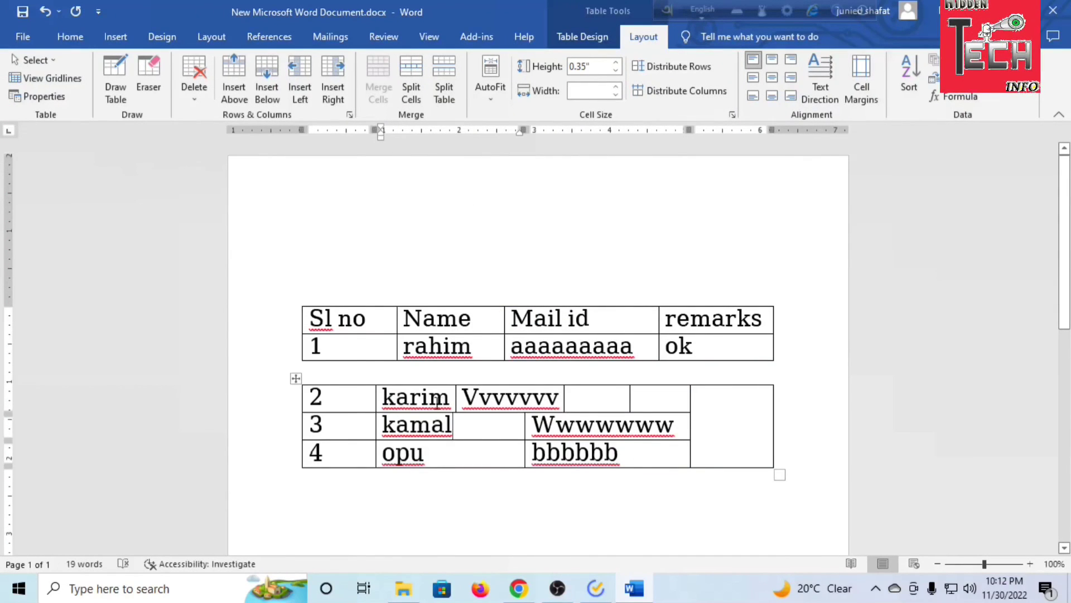
# Merge the "Vvvvvvv" cell of row 2 with the two empty cells beside it
pyautogui.moveTo(438, 402); pyautogui.dragTo(506, 401)
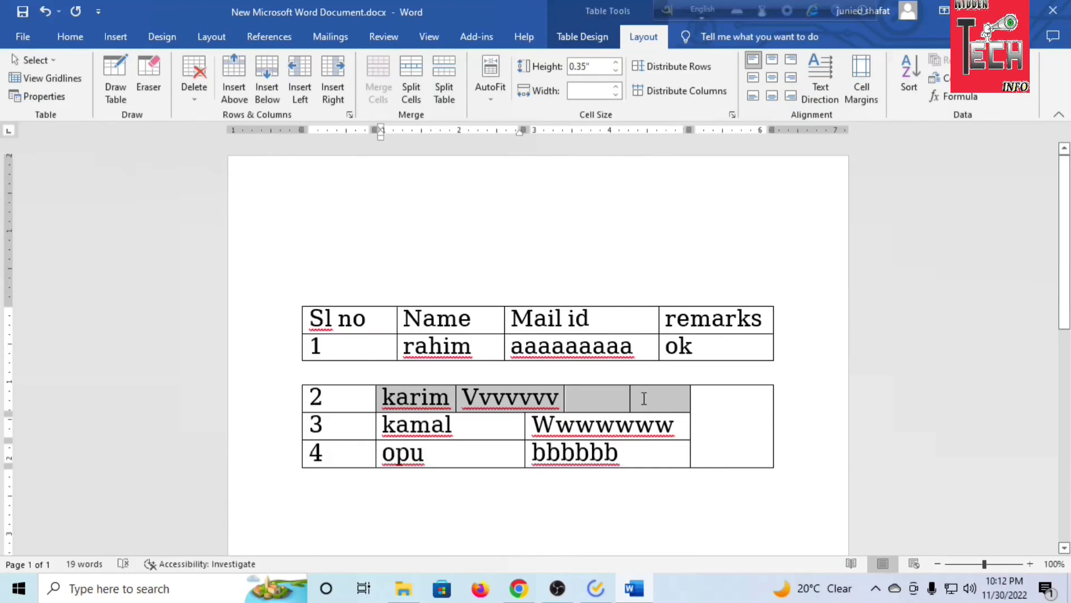
pyautogui.click(589, 403)
pyautogui.moveTo(671, 401); pyautogui.dragTo(450, 399)
pyautogui.click(557, 468)
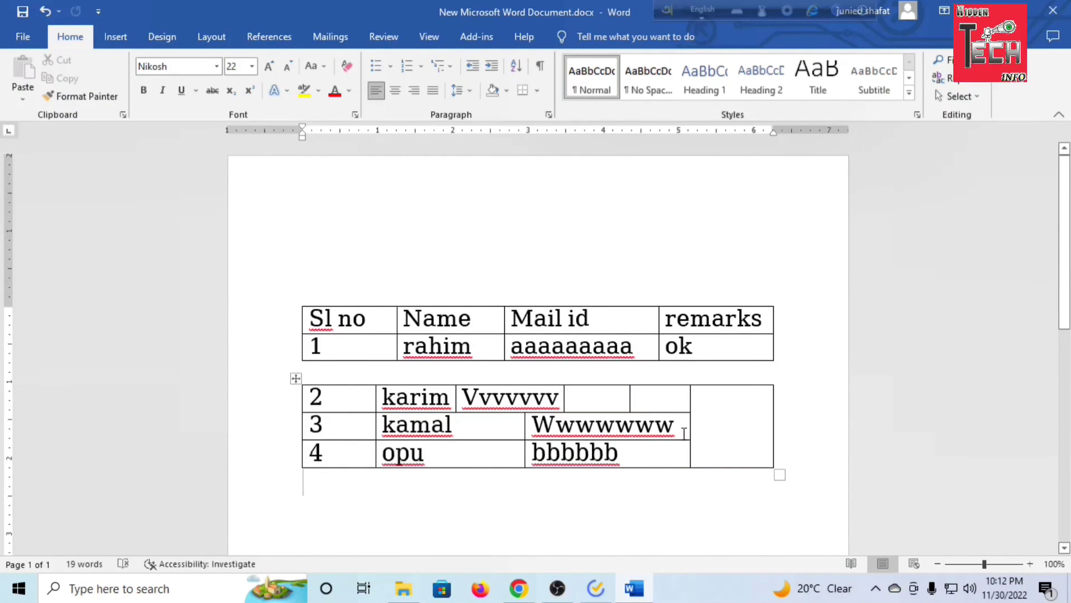
pyautogui.moveTo(668, 406); pyautogui.dragTo(532, 397)
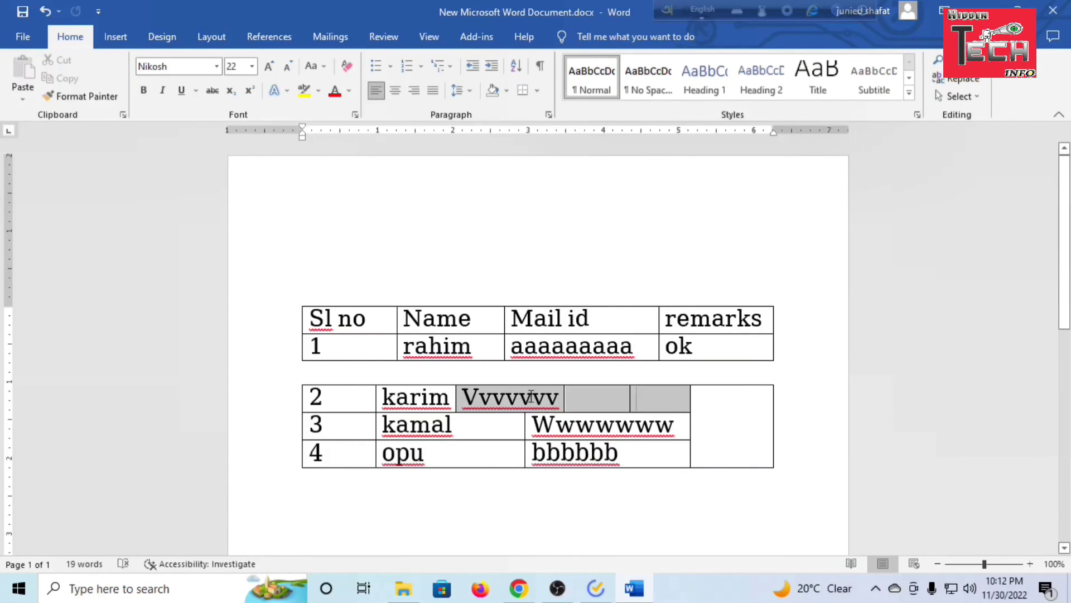
pyautogui.rightClick(531, 397)
pyautogui.click(553, 306)
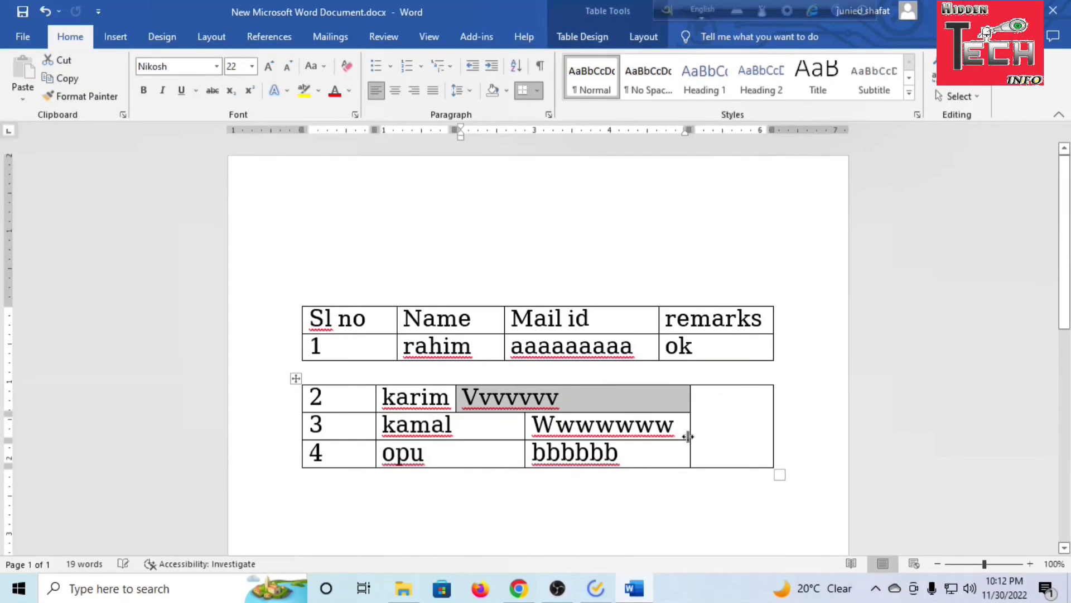
# Move the second table's column borders to line up with the columns of the table above
pyautogui.click(445, 397)
pyautogui.moveTo(444, 397); pyautogui.dragTo(513, 399)
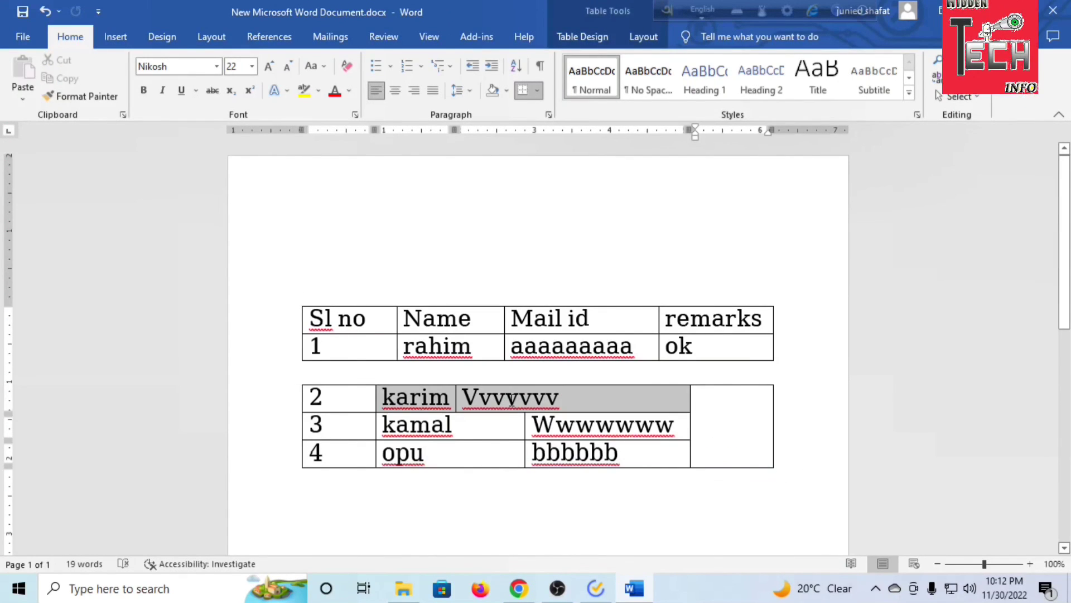
pyautogui.click(662, 490)
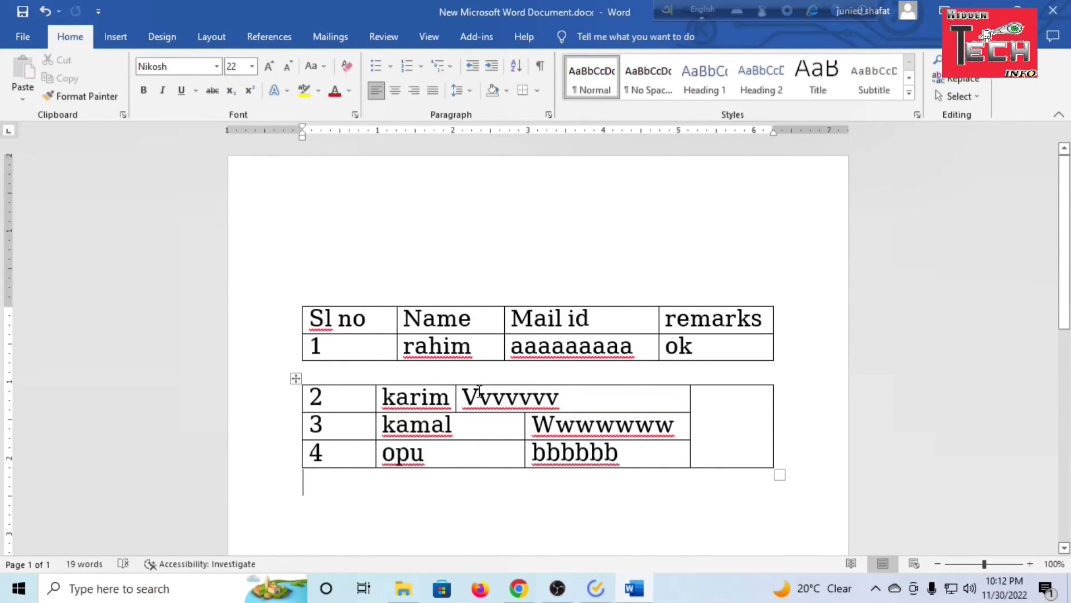
pyautogui.moveTo(456, 396); pyautogui.dragTo(506, 399)
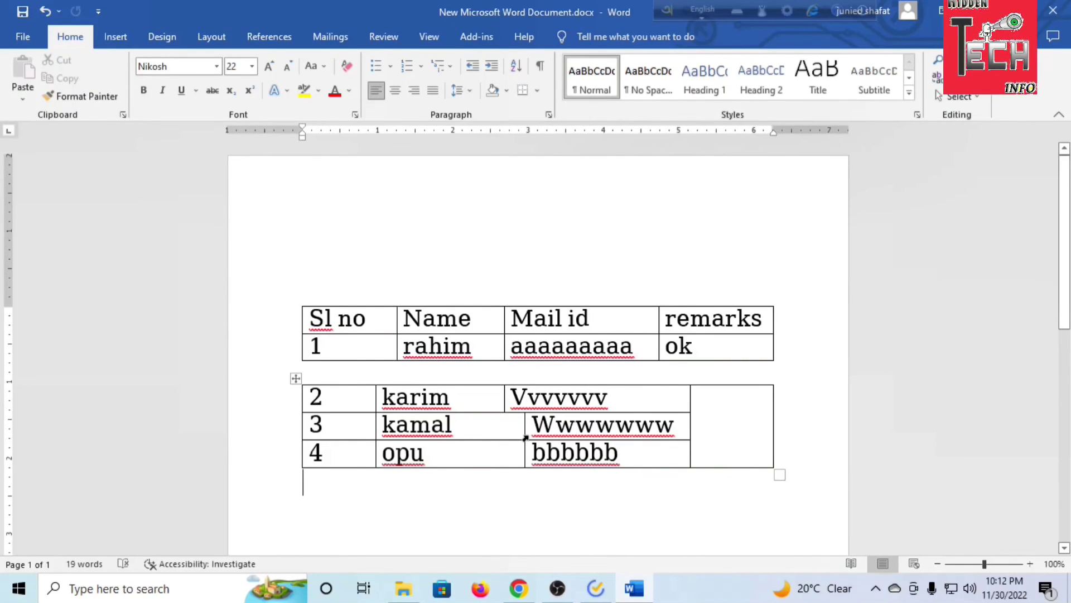
pyautogui.moveTo(524, 436); pyautogui.dragTo(503, 435)
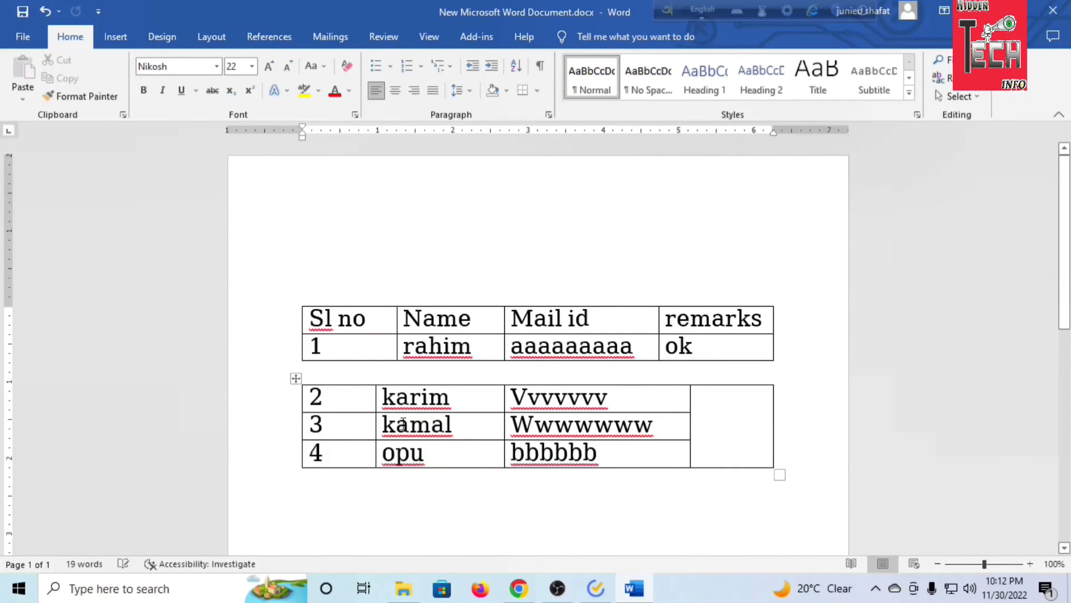
pyautogui.moveTo(375, 420); pyautogui.dragTo(397, 418)
pyautogui.moveTo(690, 426); pyautogui.dragTo(660, 426)
pyautogui.click(744, 451)
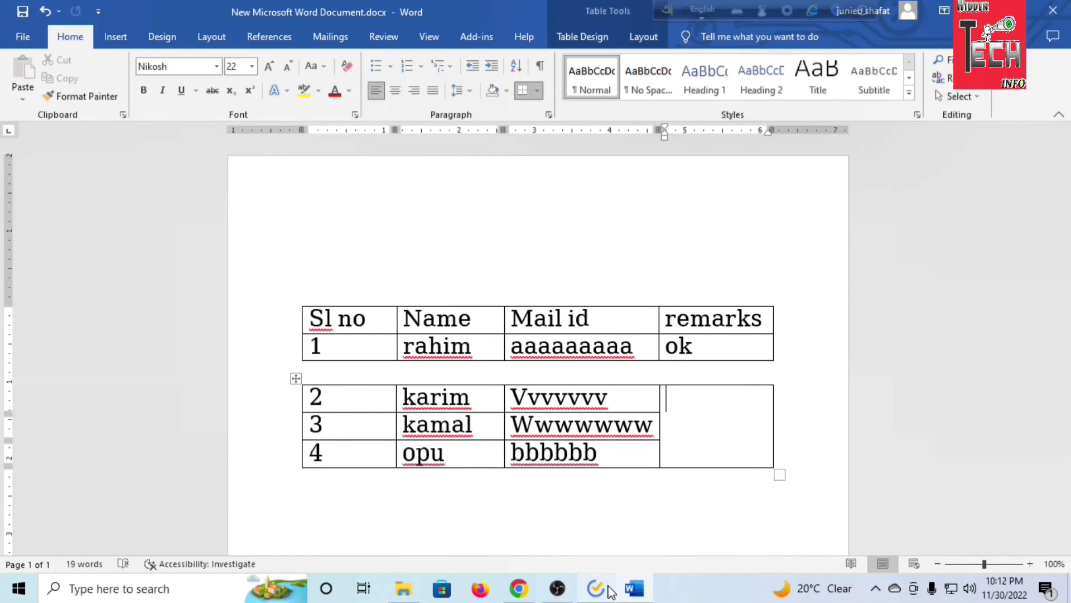
pyautogui.moveTo(610, 589)
pyautogui.click(692, 539)
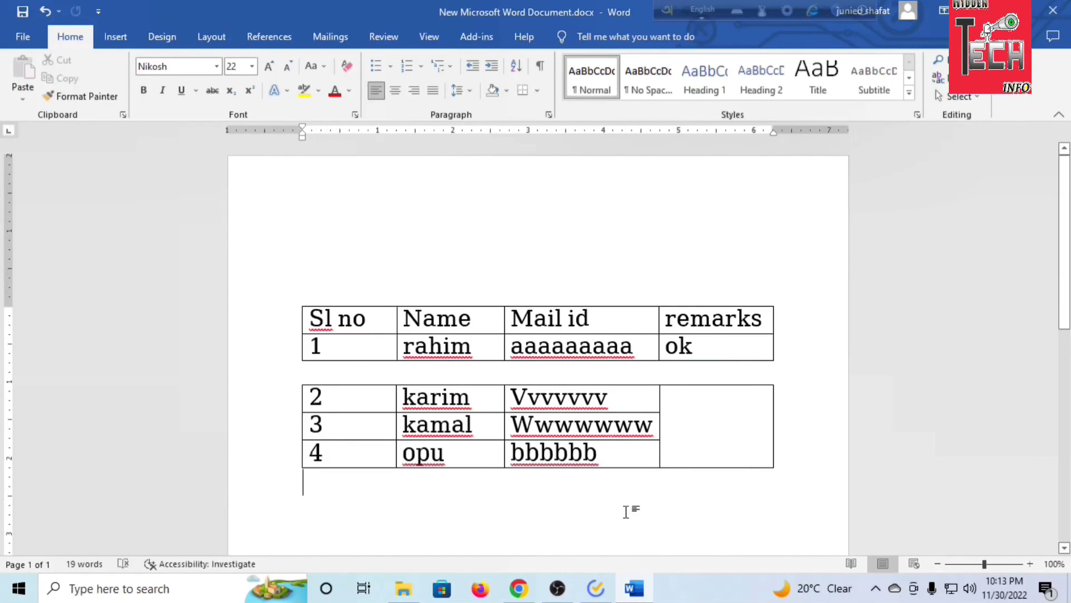
# Switch to the to-do list app, mark the "4. Table" task in the Inbox as completed, and return to the Word document
pyautogui.click(595, 588)
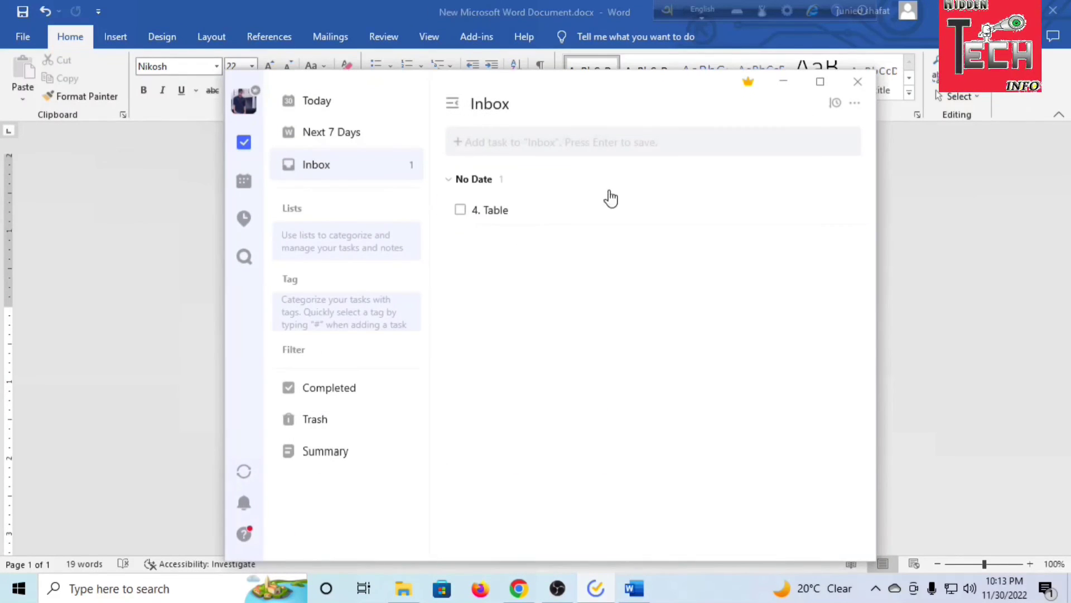
pyautogui.click(460, 210)
pyautogui.click(784, 82)
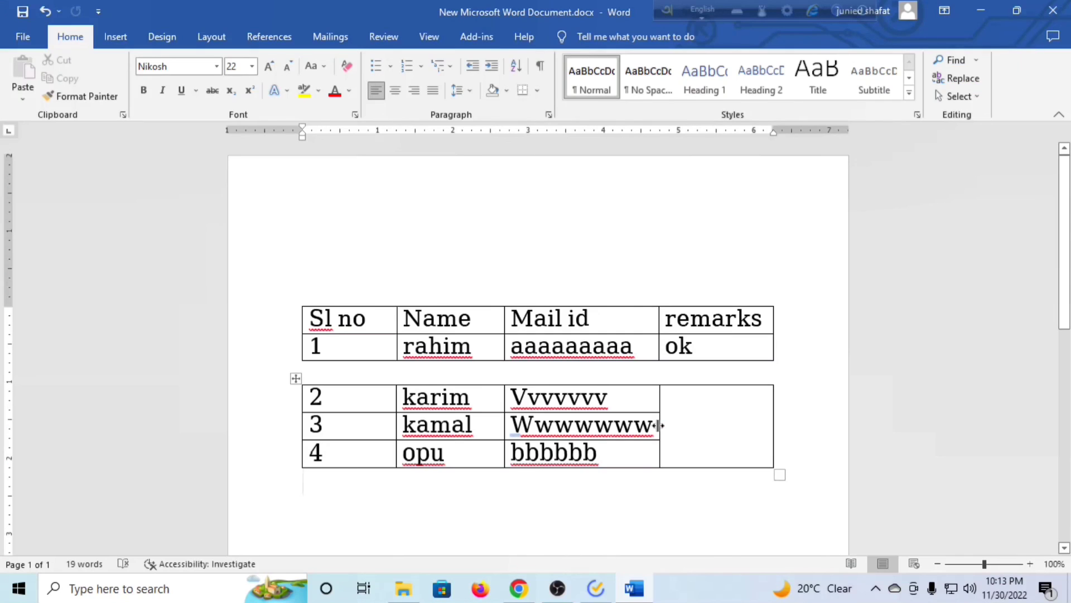
pyautogui.click(805, 452)
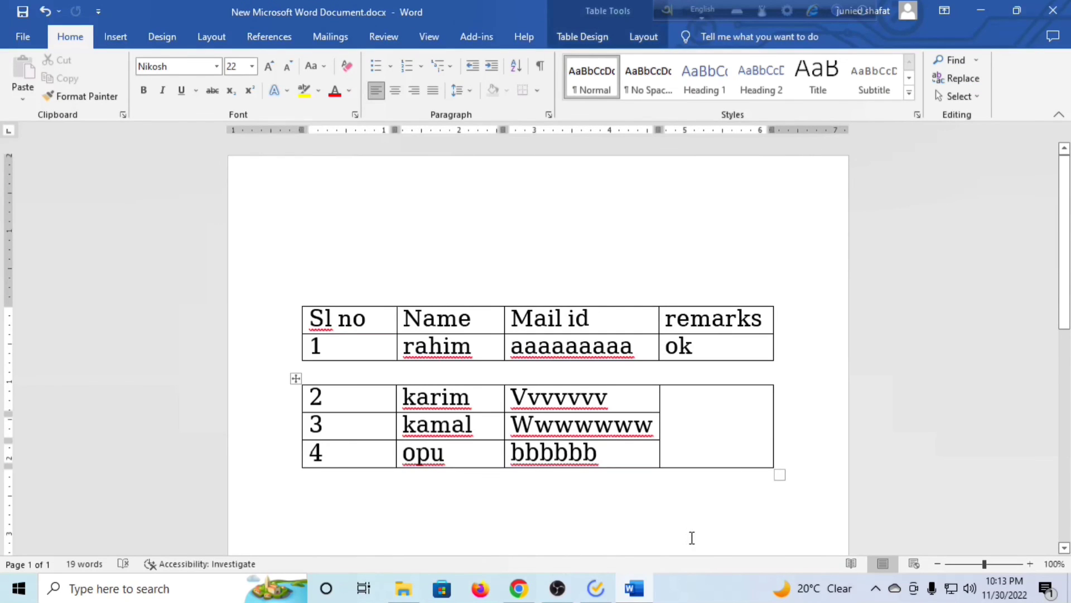